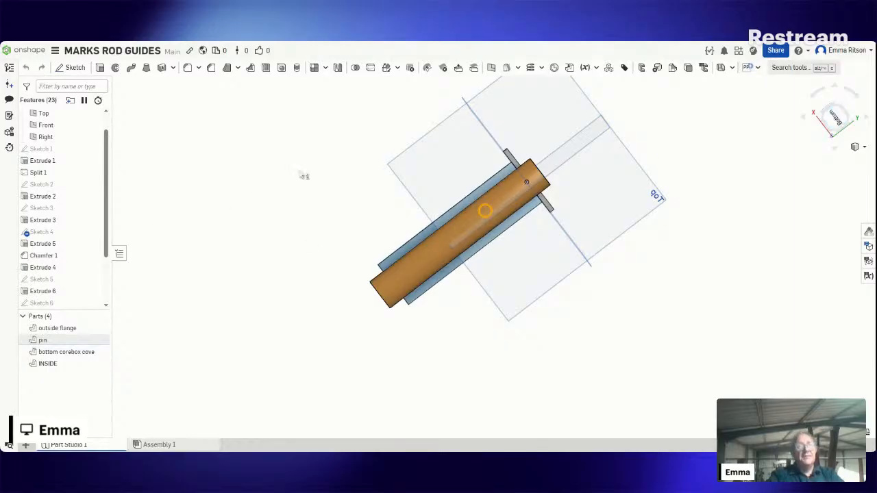
Examine the rod guide core box from several sides, temporarily hiding the bottom corebox cove to inspect the split face and pin.
right_drag(304, 176, 346, 233)
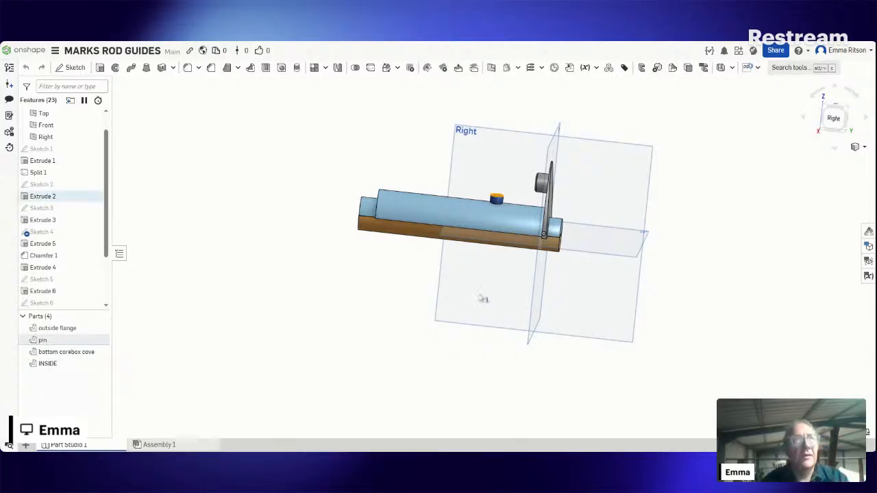
right_drag(339, 219, 353, 157)
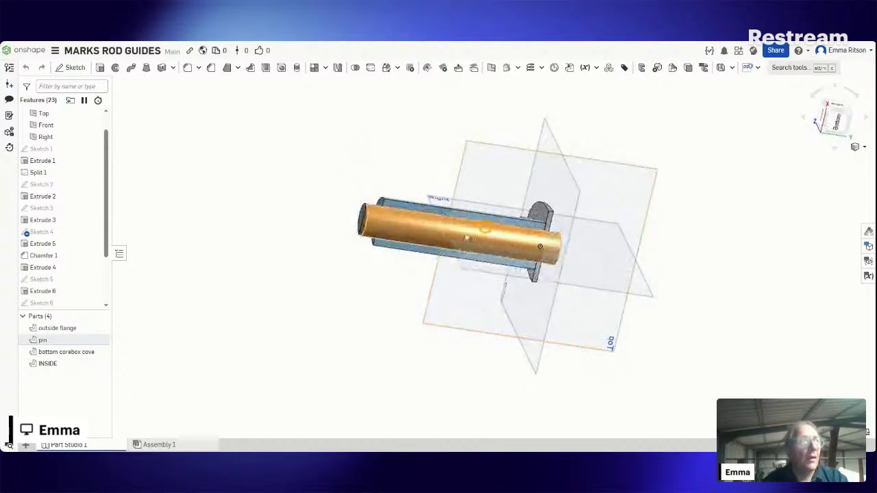
click(463, 246)
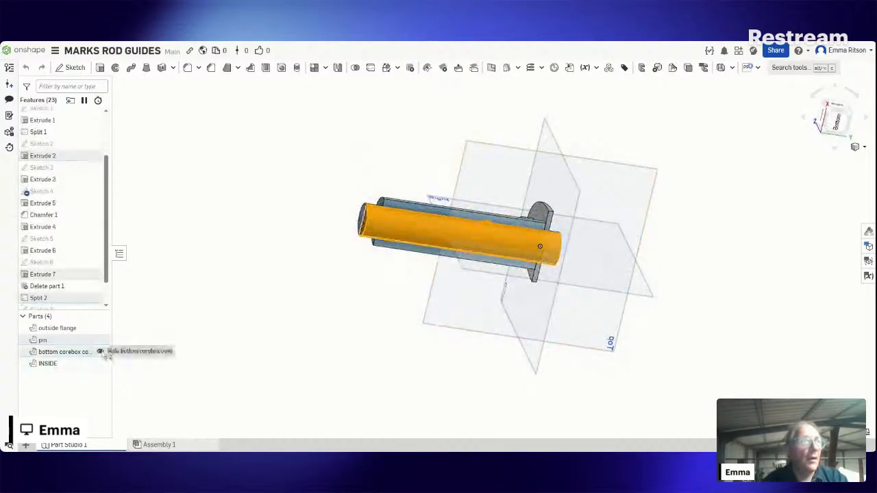
click(326, 310)
right_drag(325, 309, 334, 282)
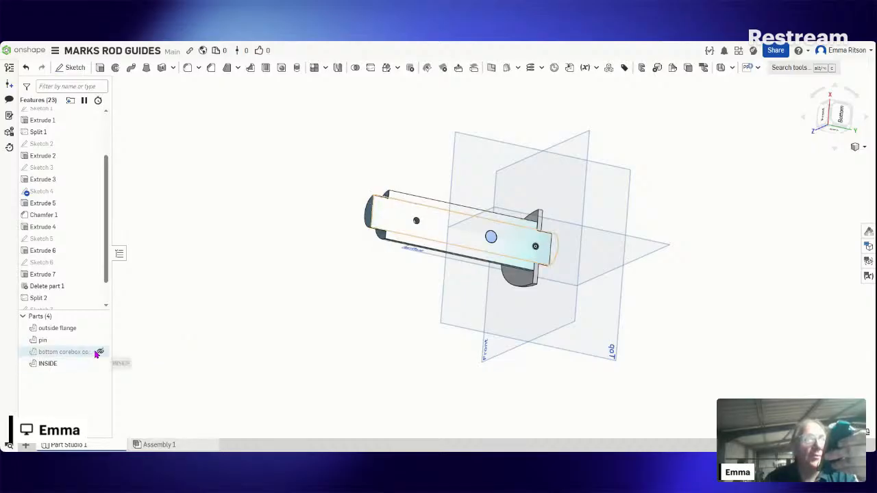
click(98, 353)
right_drag(299, 335, 382, 357)
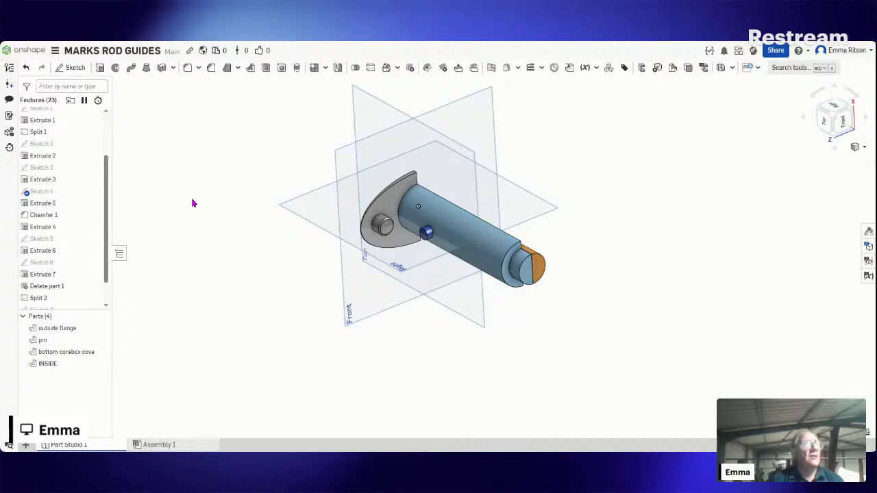
right_drag(194, 203, 198, 270)
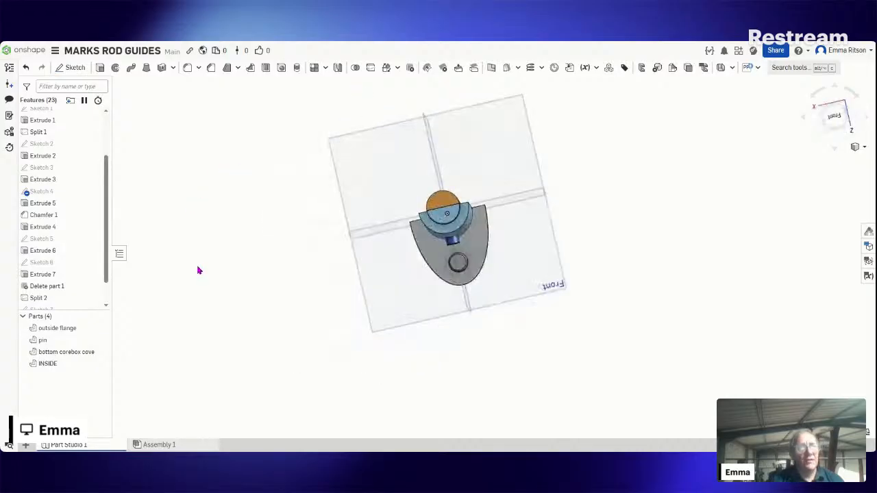
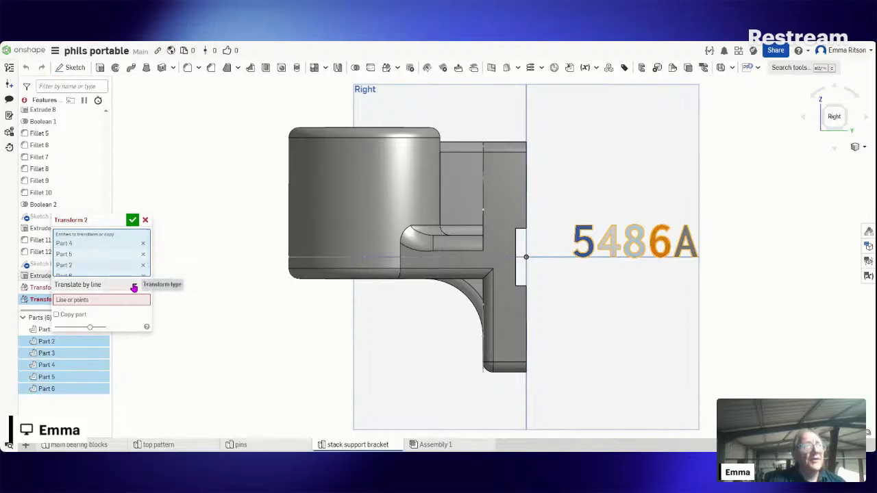
Change the transform type for the 5486A lettering parts to Rotate.
click(134, 286)
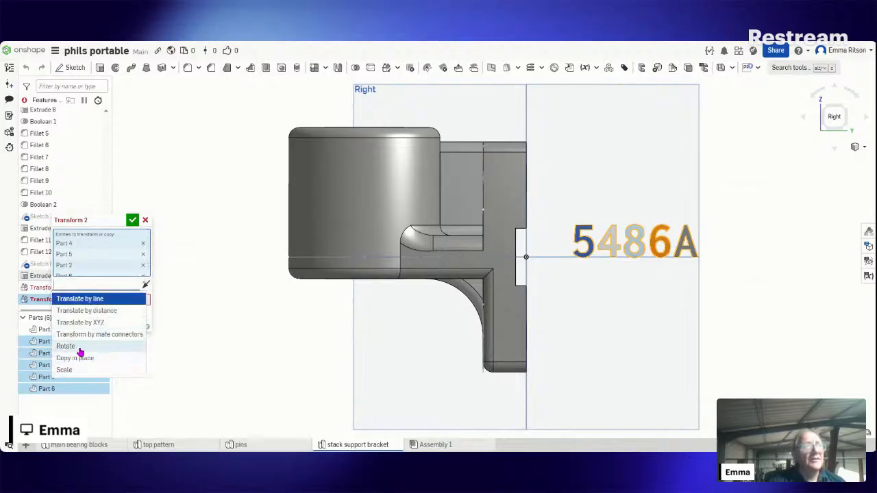
click(82, 346)
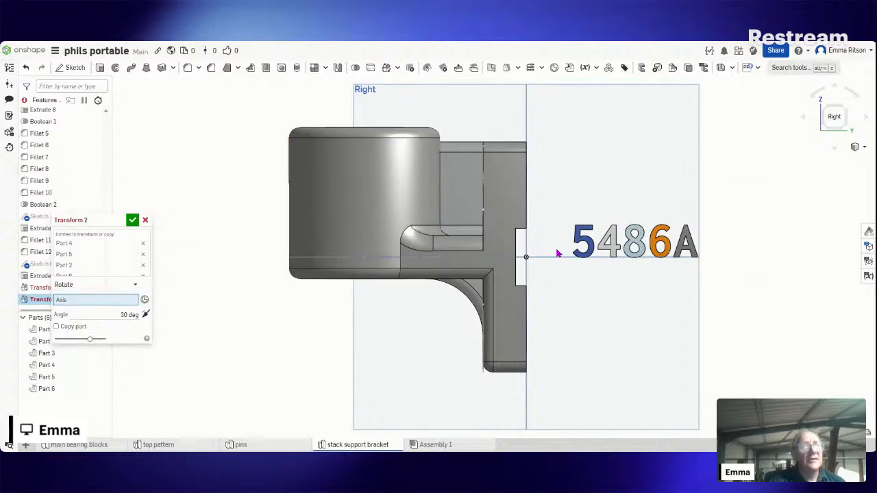
click(526, 258)
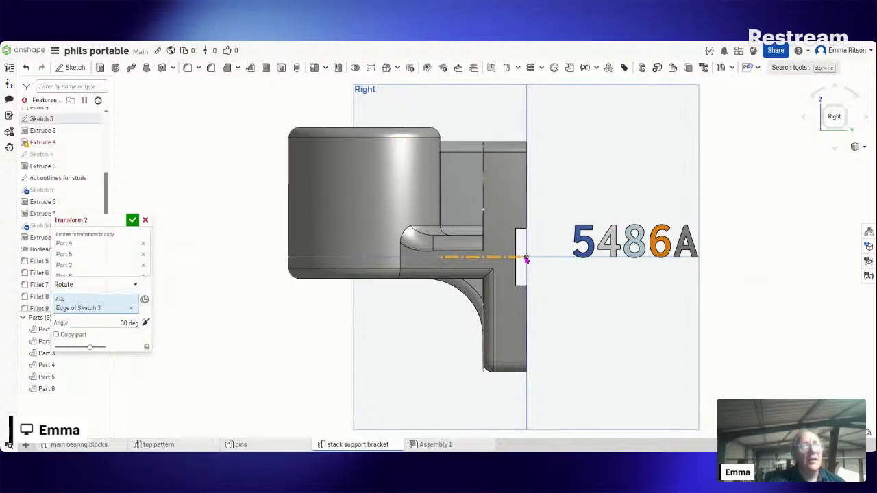
mouse_move(503, 295)
right_down()
mouse_move(443, 319)
mouse_move(318, 278)
right_up()
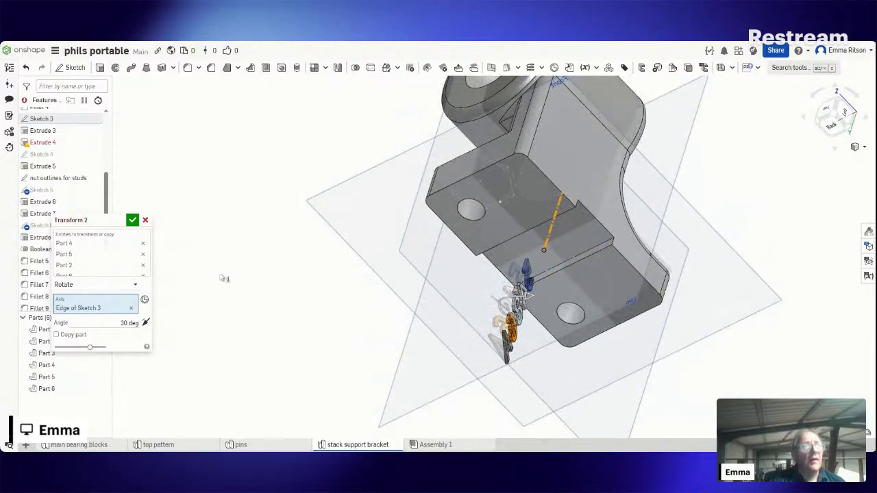
click(133, 311)
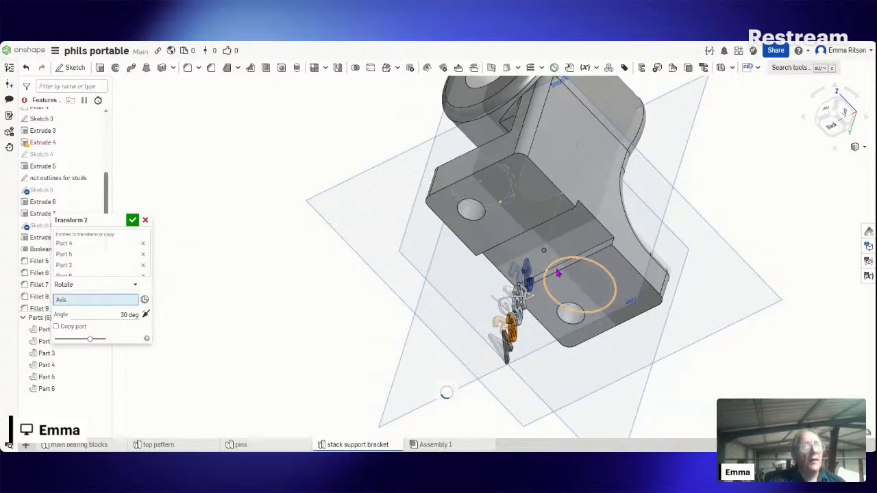
Use a short edge running through the thickness of the numeral 4 as the rotation axis for the lettering.
right_drag(560, 273, 625, 252)
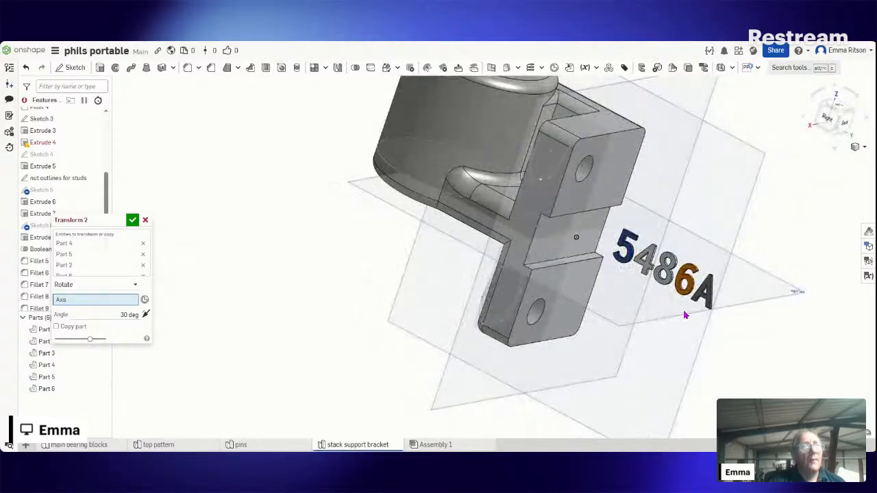
right_drag(644, 302, 608, 309)
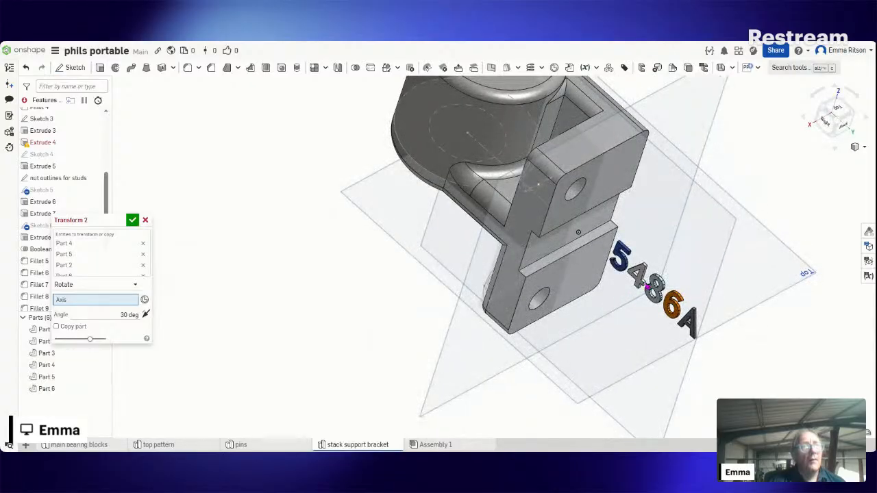
scroll(646, 288, up, 10)
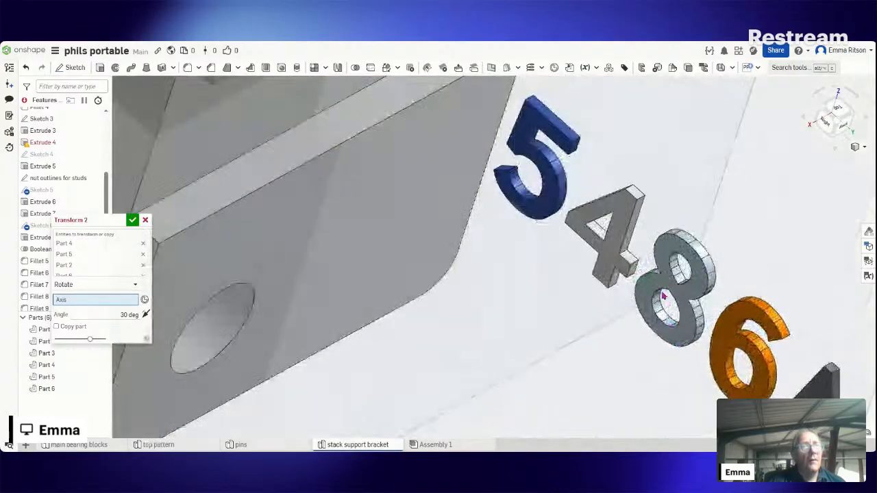
click(632, 269)
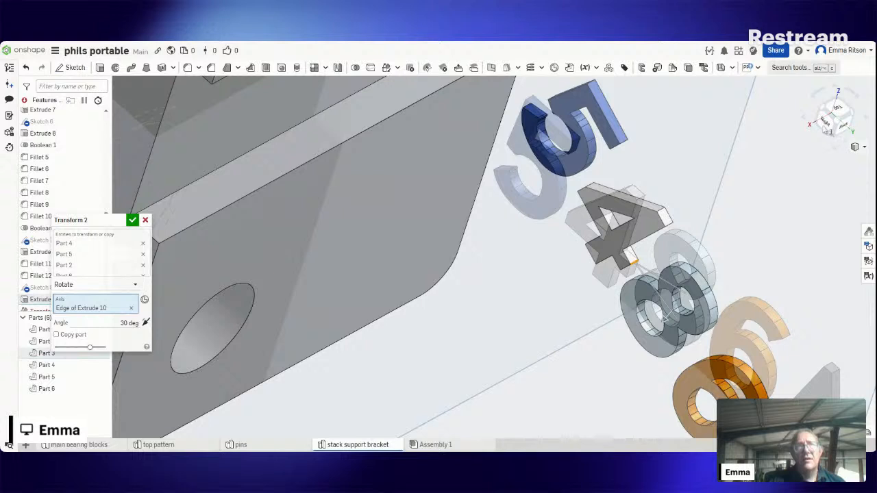
click(827, 122)
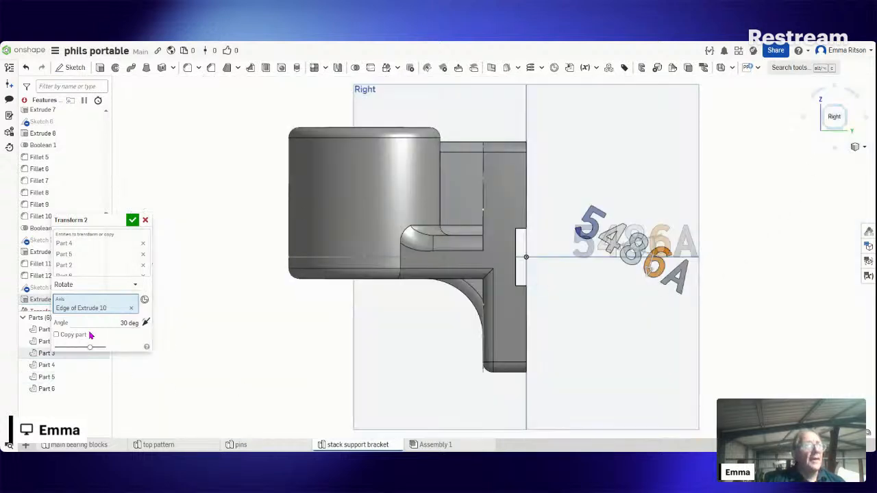
Set the lettering's rotation angle to 90 degrees, reverse its direction so the characters read upward, and accept the transform.
click(116, 324)
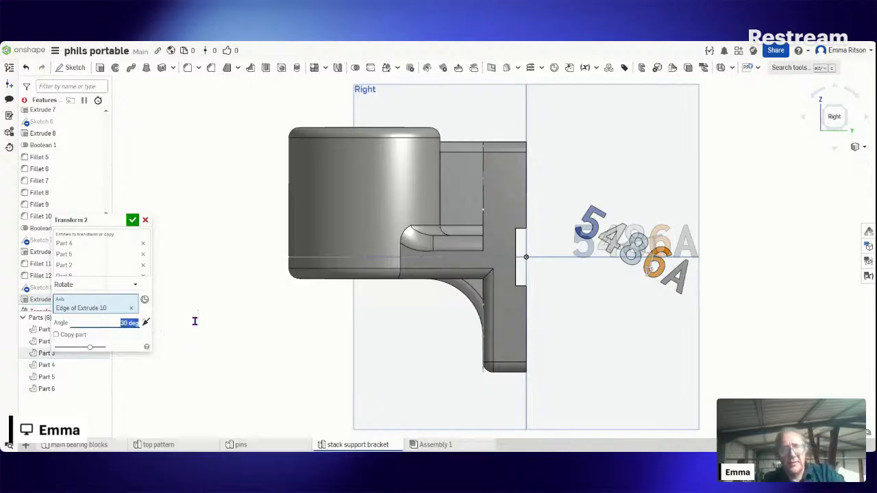
text(90)
key(Return)
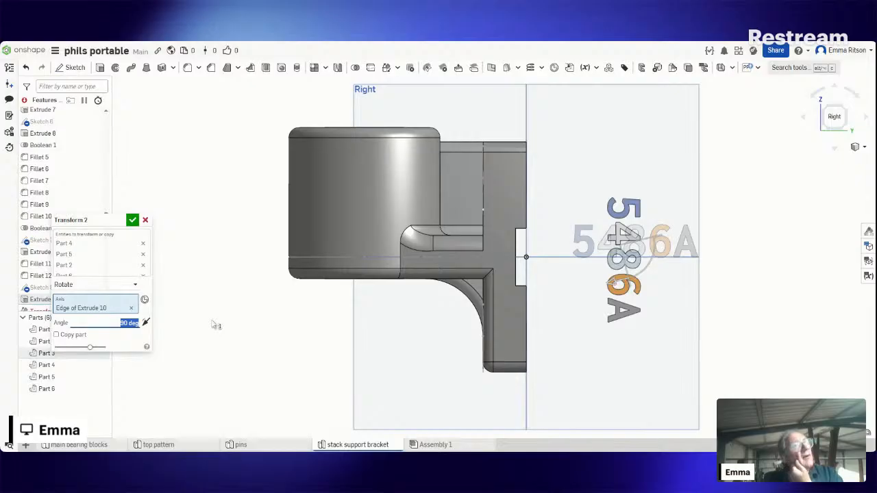
click(147, 324)
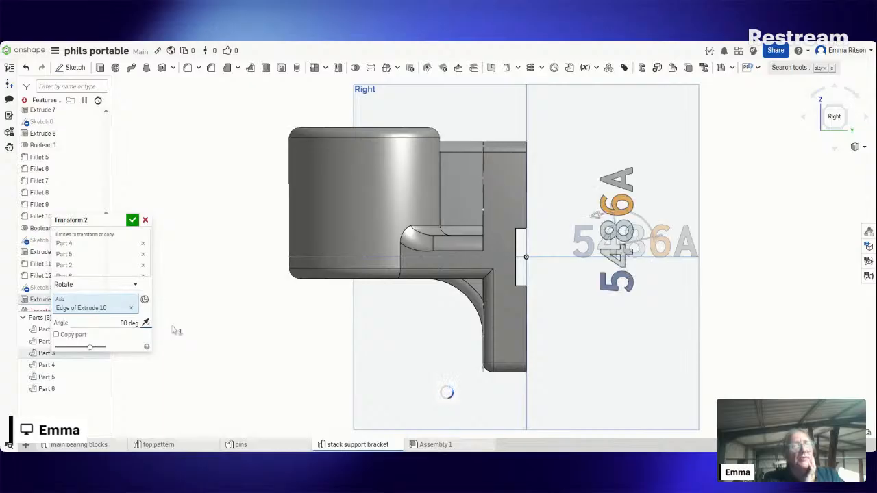
click(133, 220)
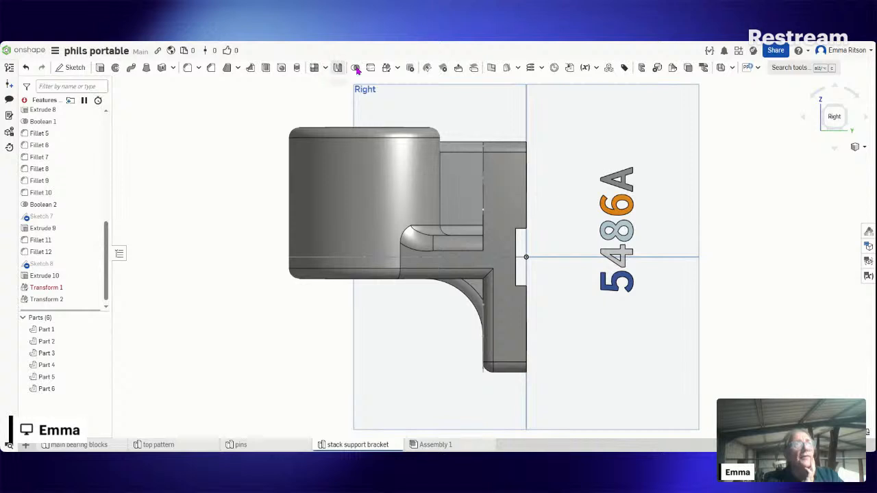
Start a solid Wrap with the flat faces of the 5486A characters as its tools.
click(398, 69)
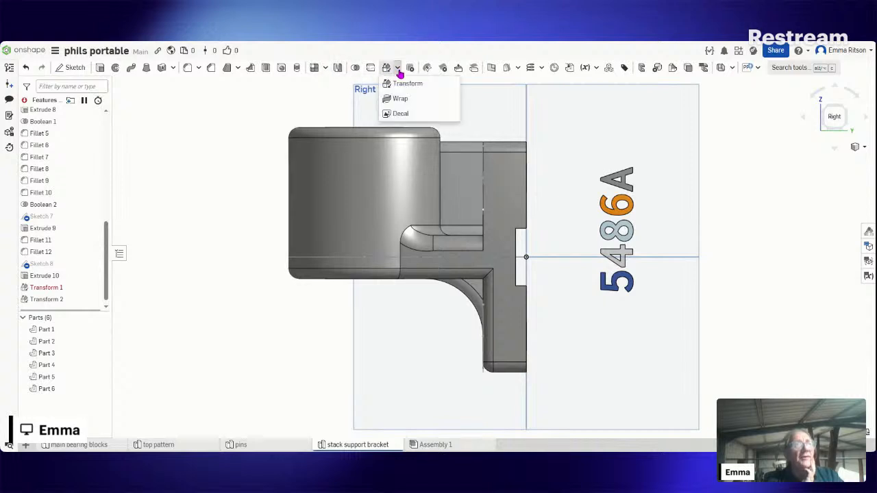
click(402, 98)
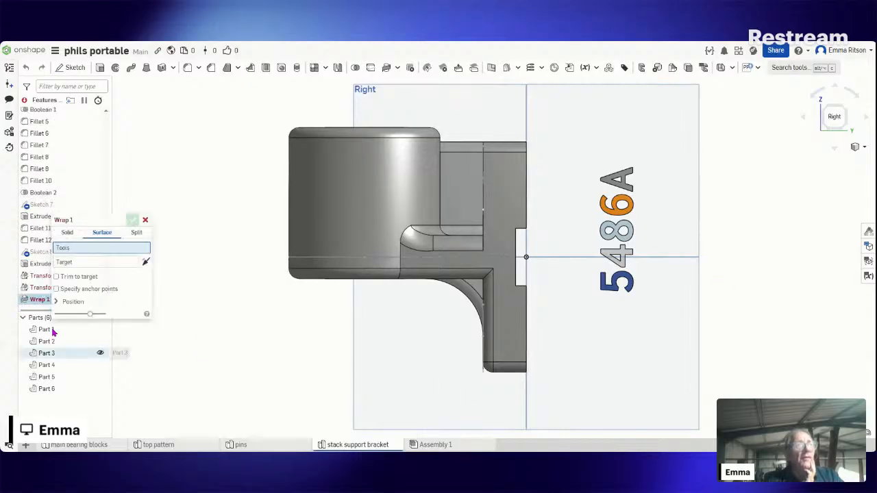
click(67, 232)
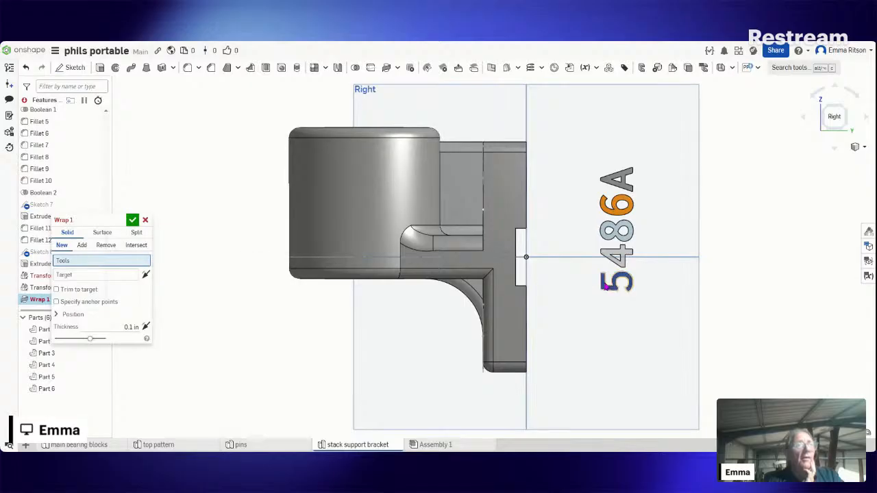
click(618, 258)
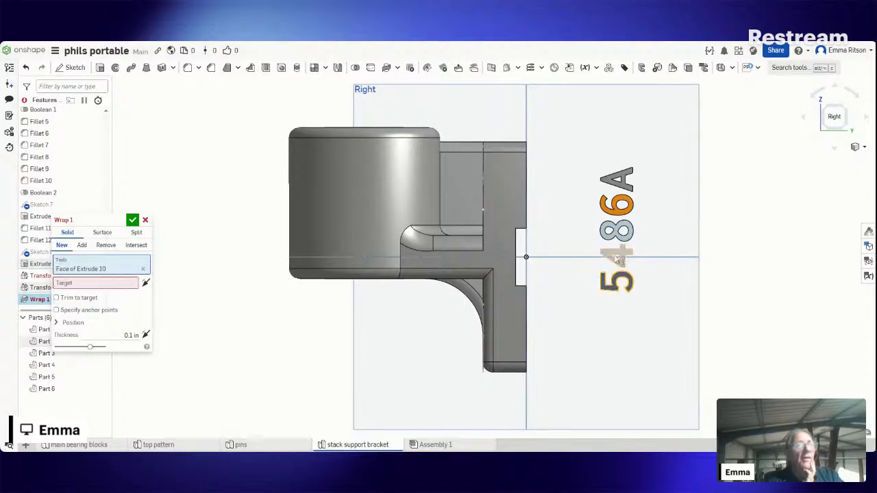
click(619, 279)
click(623, 212)
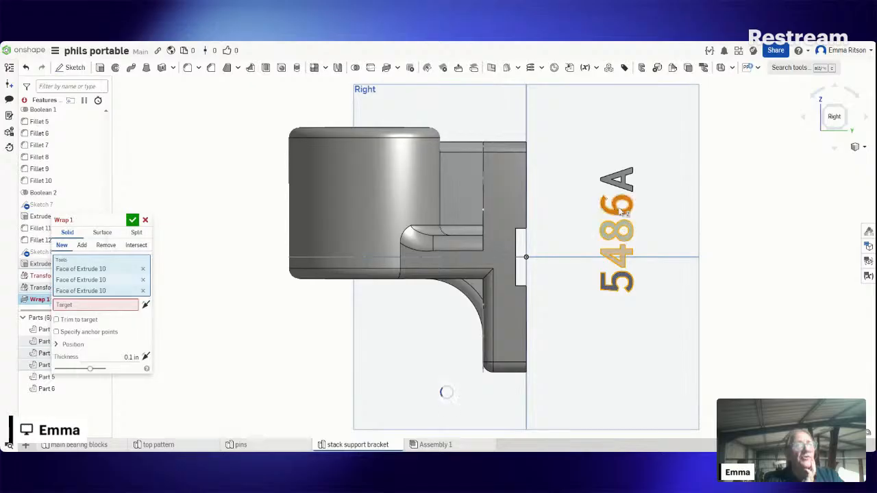
click(623, 196)
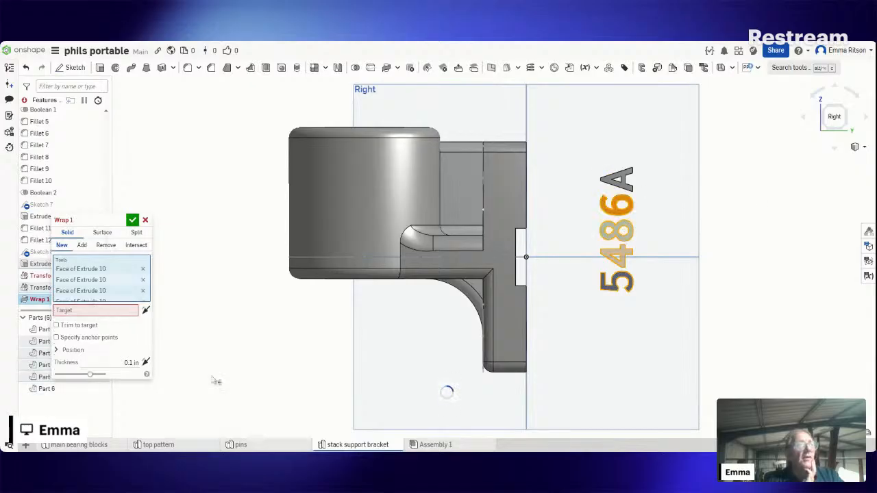
Choose the bracket's large outer cylindrical face as the wrap target, using the Add operation, and inspect the preview.
click(80, 316)
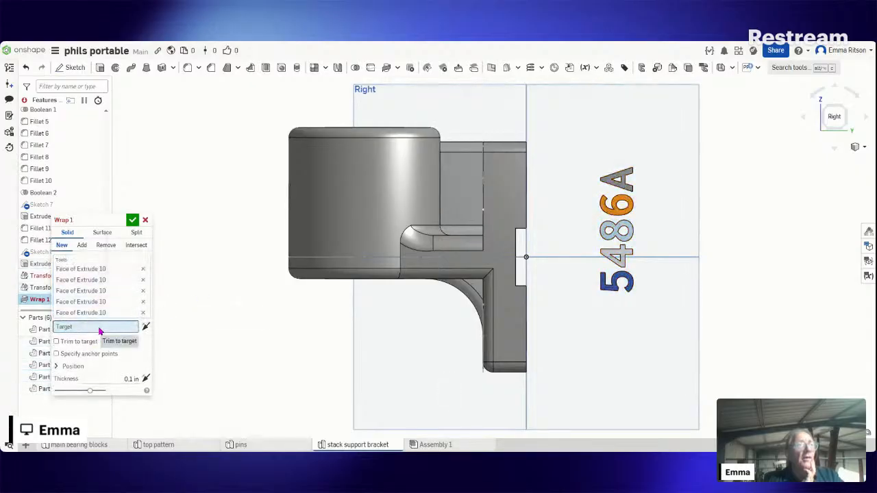
click(364, 207)
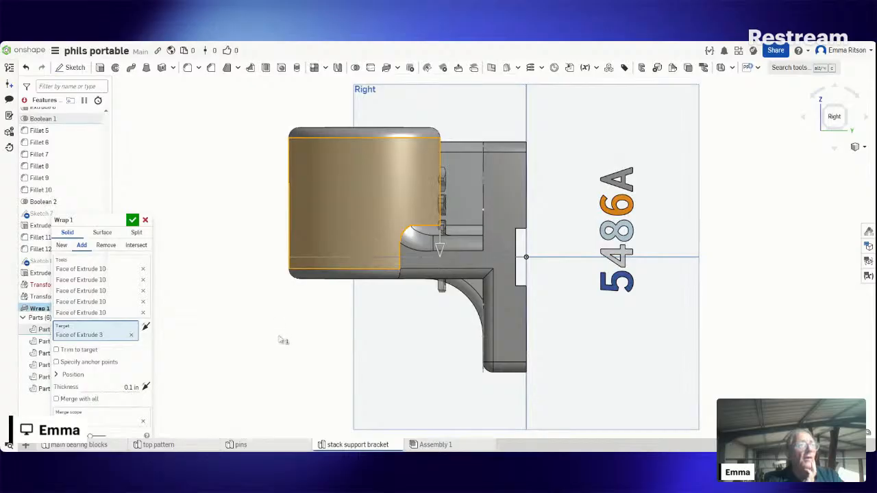
key(shift+1)
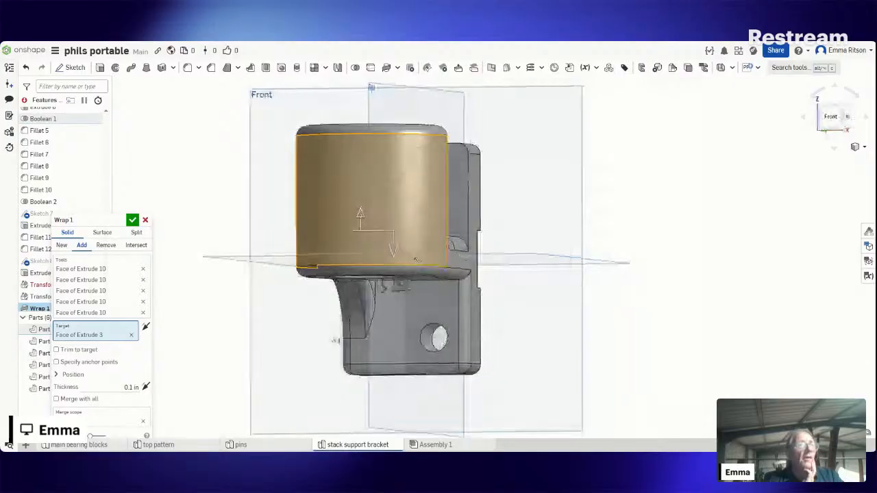
right_drag(335, 340, 226, 380)
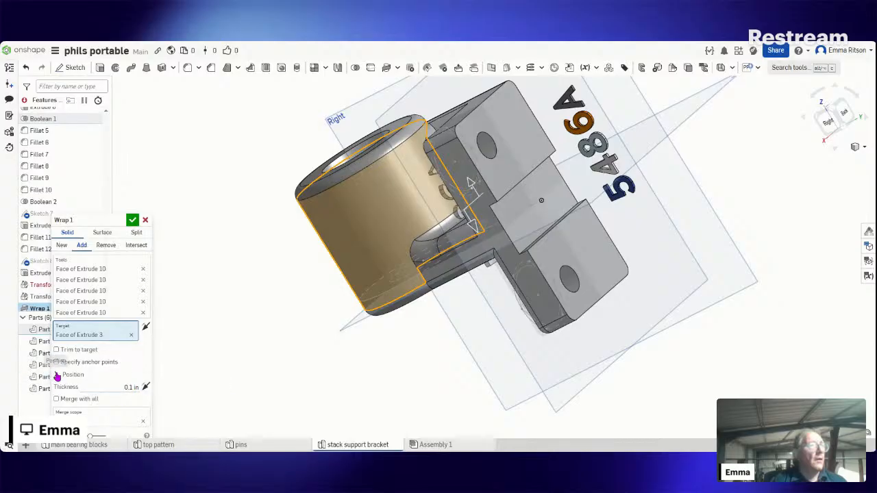
Expand the wrap's position settings and try a 90-degree angle for the lettering, returning it to 0 degrees.
click(61, 376)
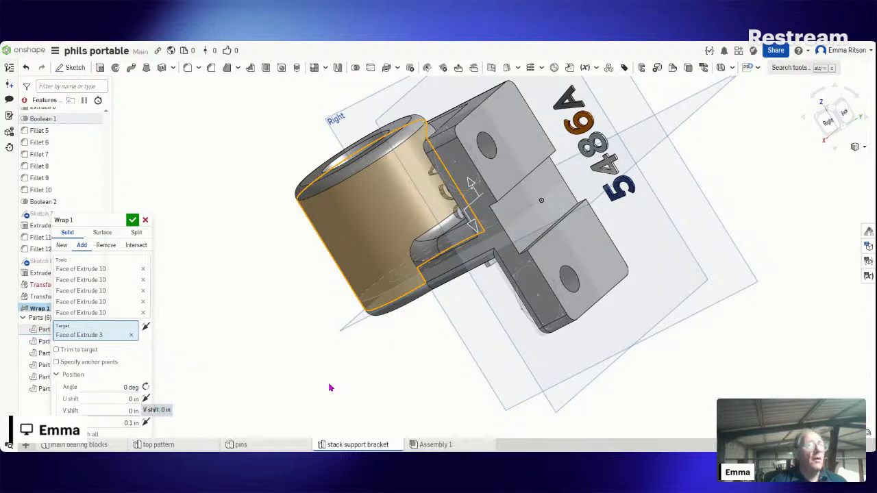
mouse_move(378, 352)
right_down()
mouse_move(386, 349)
mouse_move(364, 360)
mouse_move(394, 357)
right_up()
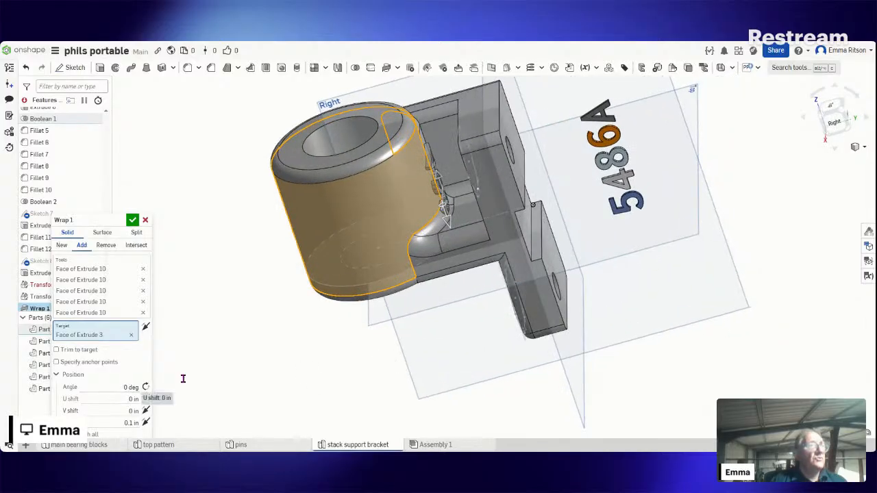
click(120, 388)
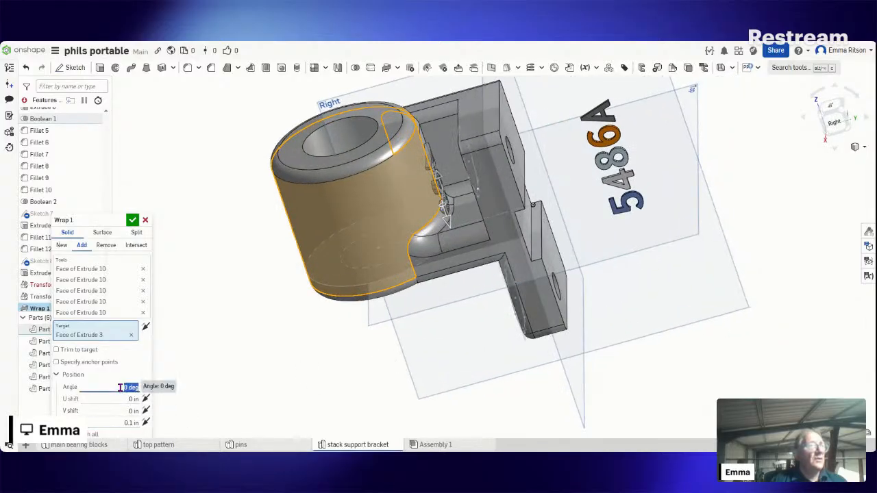
text(90)
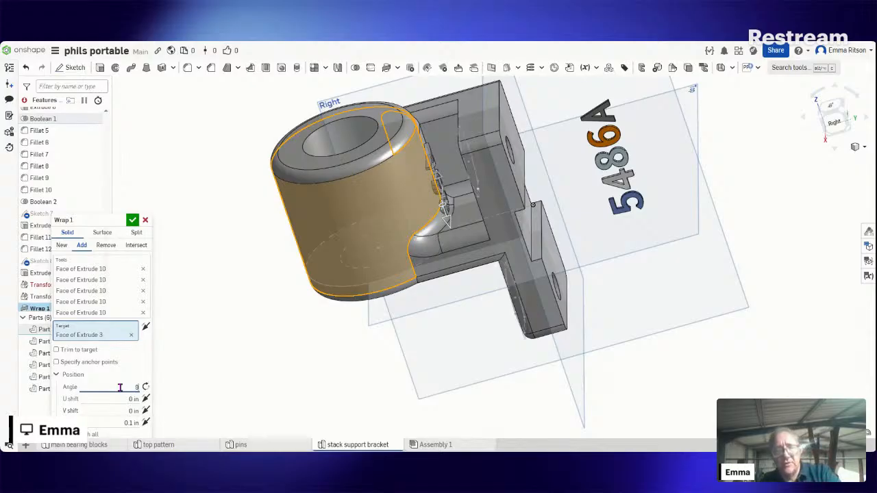
key(Return)
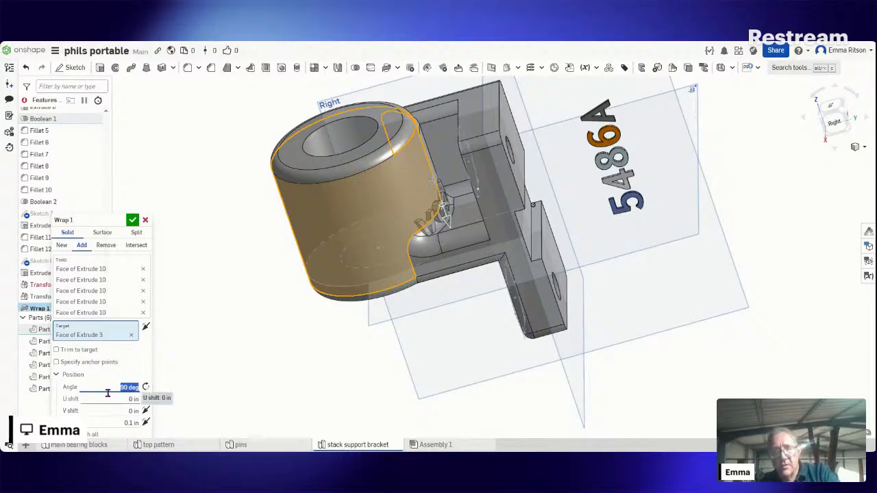
text(0)
key(Return)
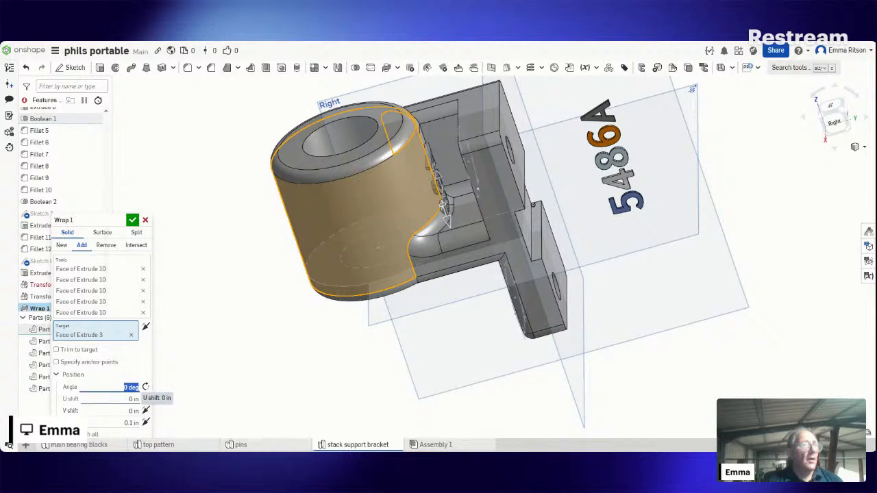
Move the wrapped lettering around the boss with a U shift of 1 in, increasing it to 2 in.
click(105, 398)
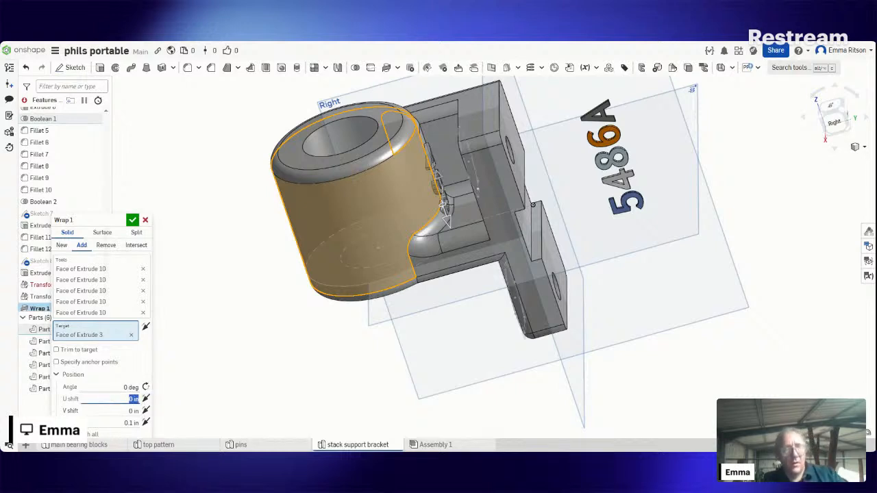
text(1)
key(Return)
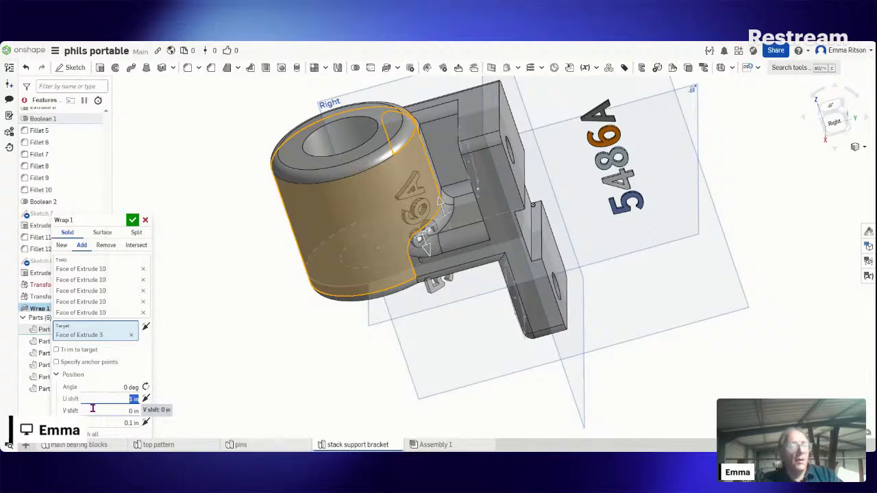
text(2)
key(Return)
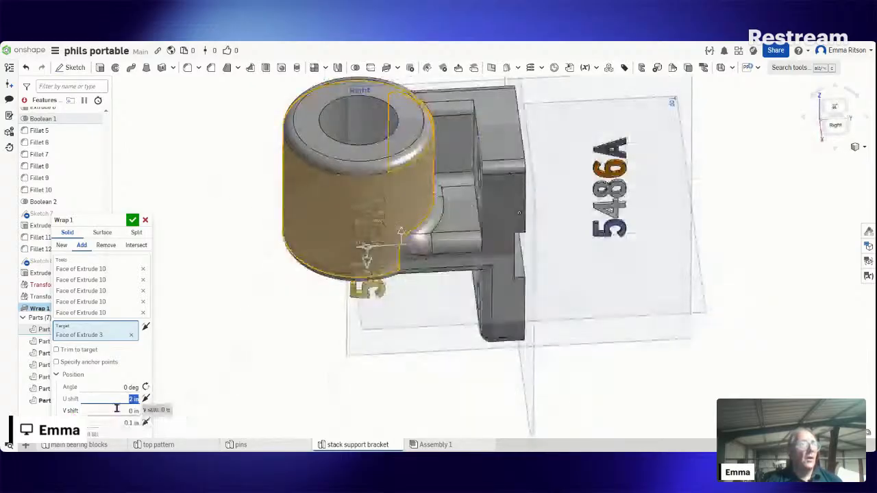
Set the wrap's V shift to 0.5 in, reverse its direction so the lettering sits fully on the boss, and inspect it.
click(117, 409)
key(BackSpace)
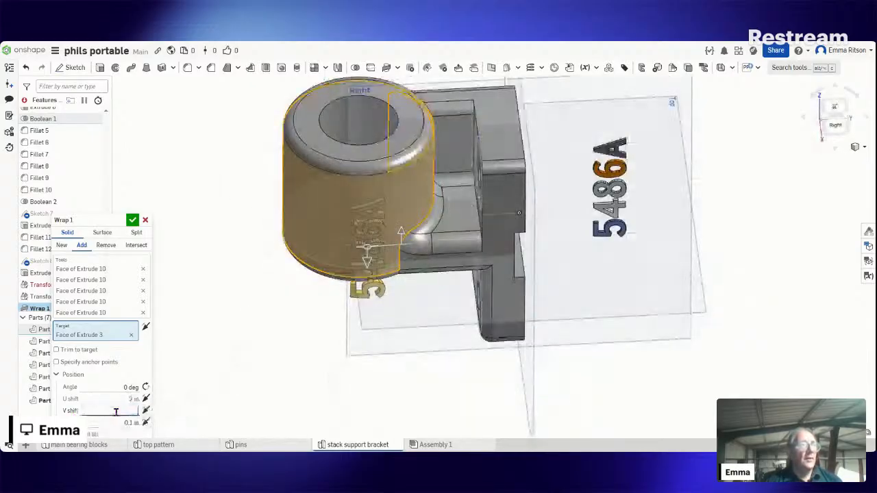
text(0.5)
key(Return)
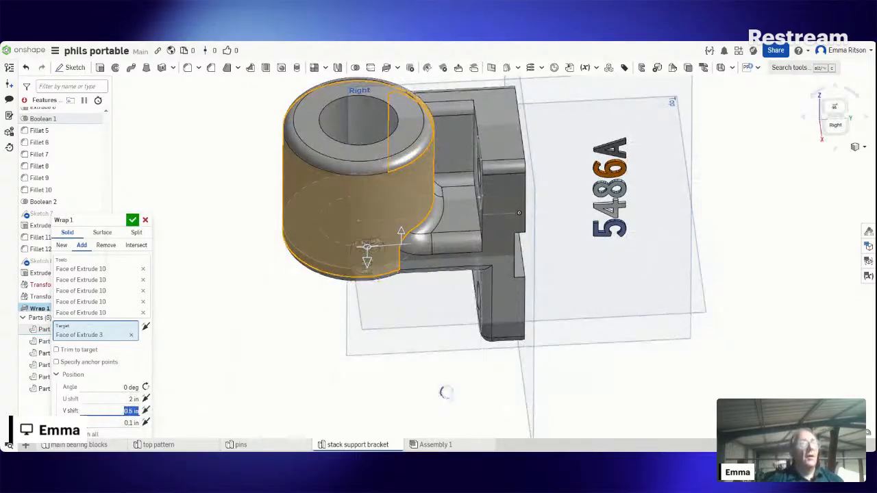
right_drag(337, 407, 353, 381)
right_drag(445, 395, 489, 315)
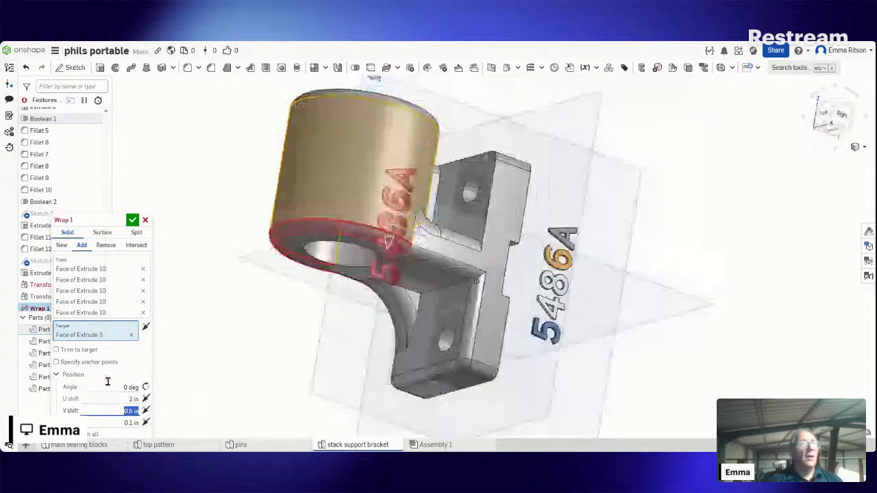
click(145, 412)
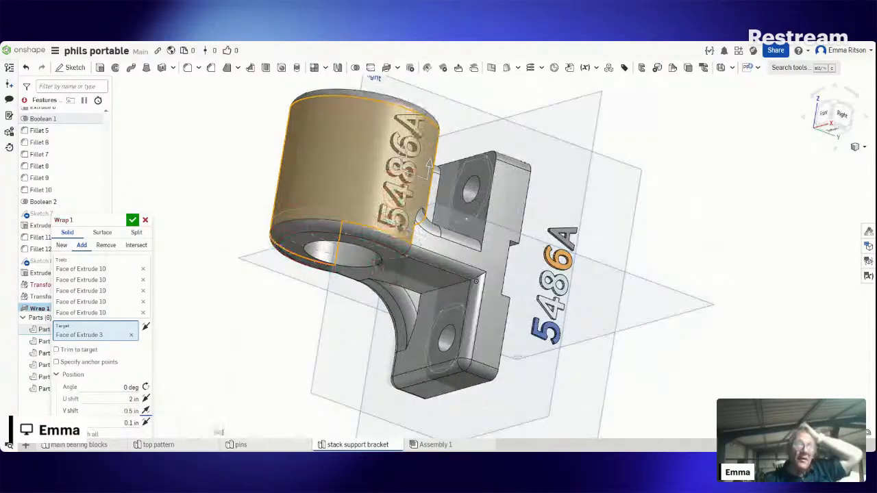
mouse_move(252, 408)
right_down()
mouse_move(218, 424)
mouse_move(257, 416)
mouse_move(249, 417)
right_up()
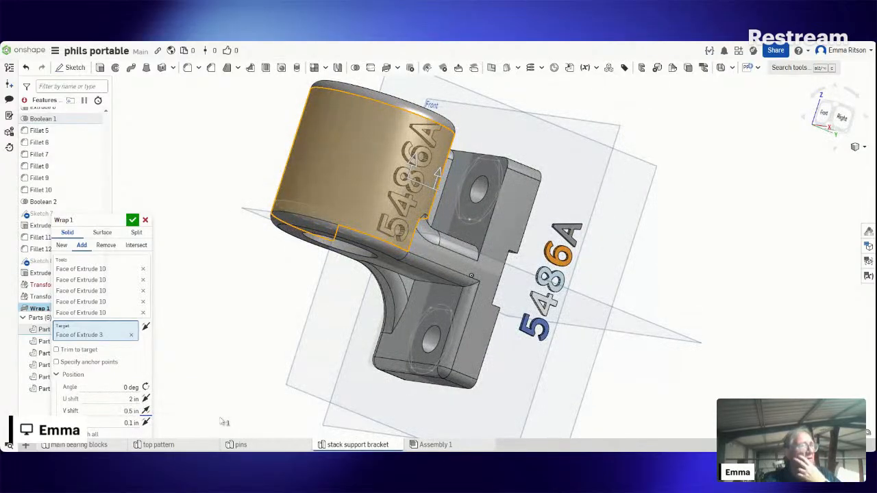
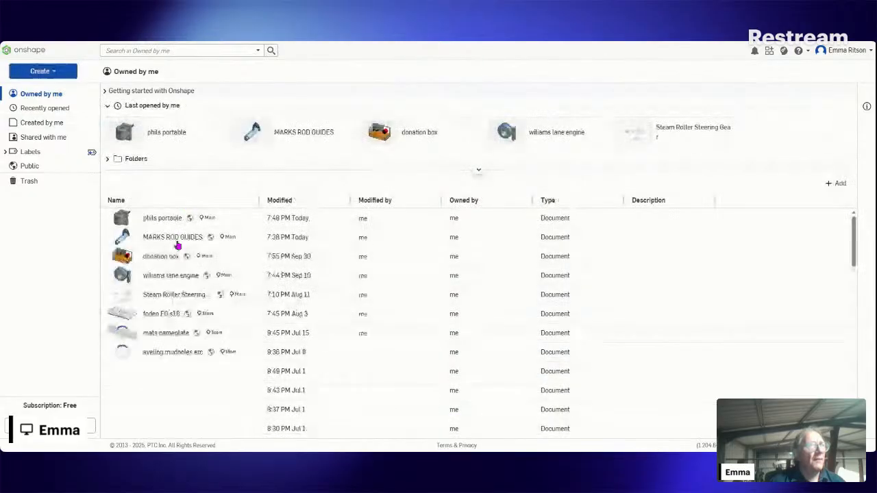
View the MARKS ROD GUIDES document and return to the phils portable document.
click(242, 235)
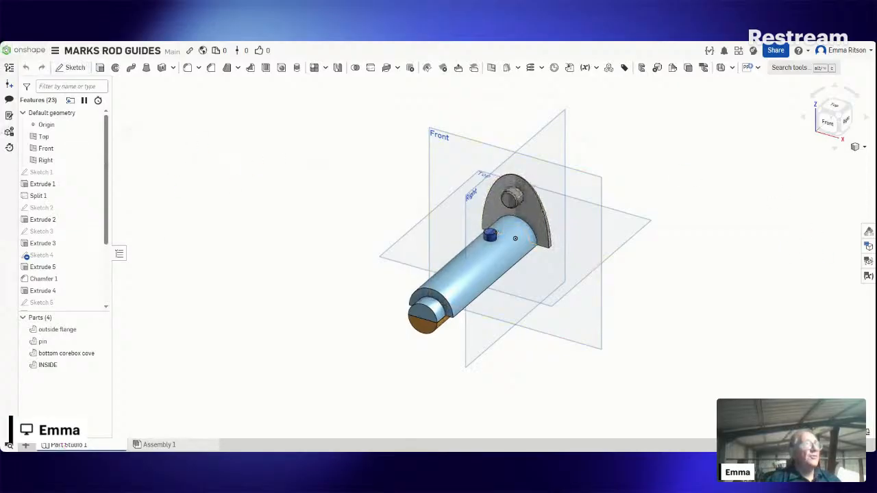
click(30, 55)
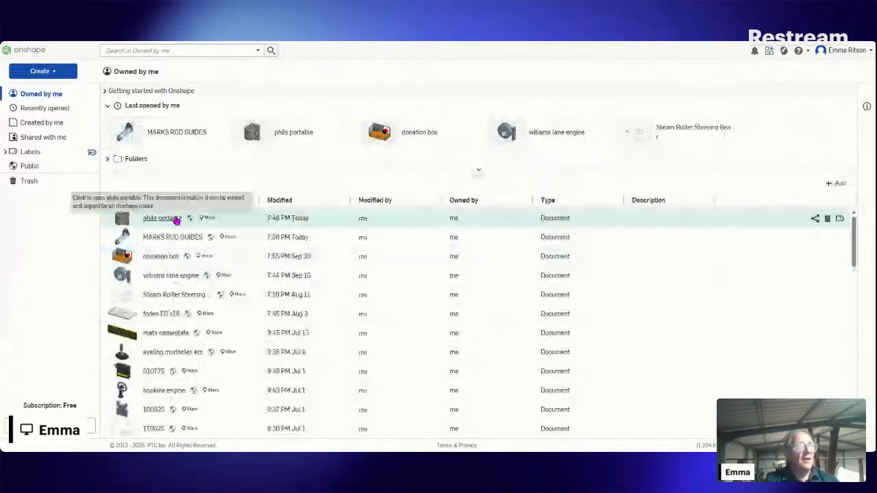
click(176, 219)
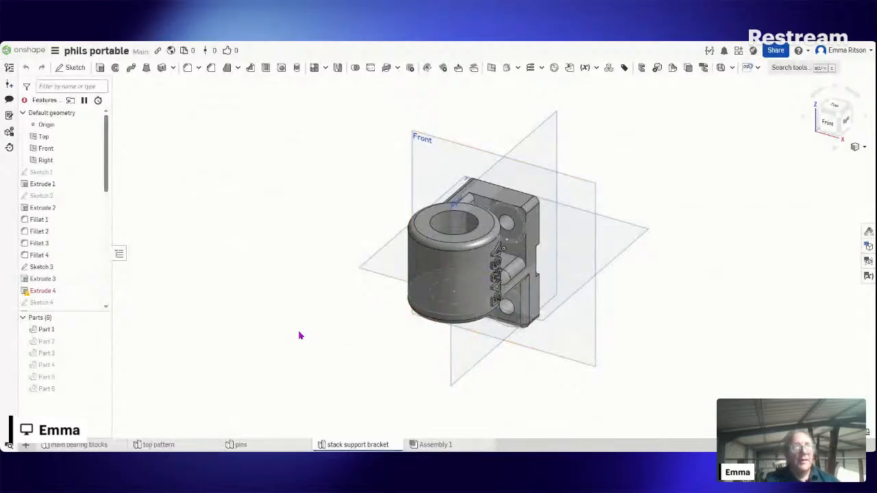
Try a 0.25 in fillet on the straight inner edge where the underside of the boss's web meets the mounting plate.
right_drag(300, 334, 470, 337)
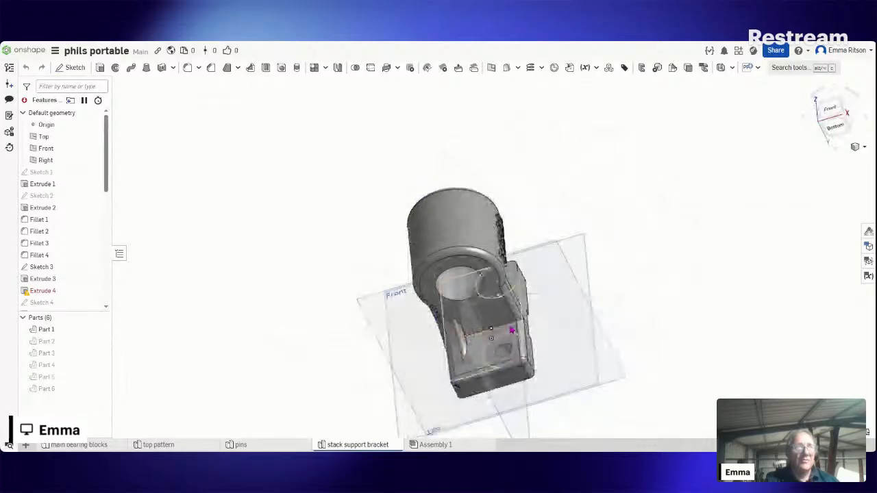
click(189, 67)
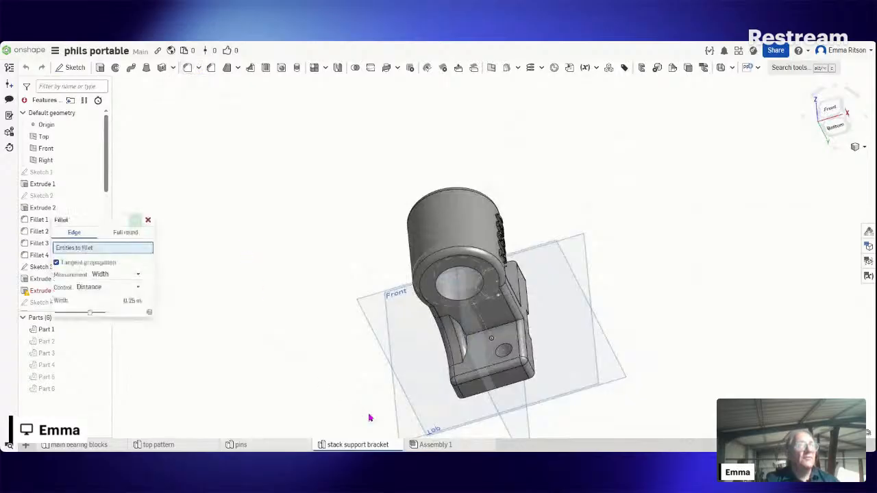
click(478, 333)
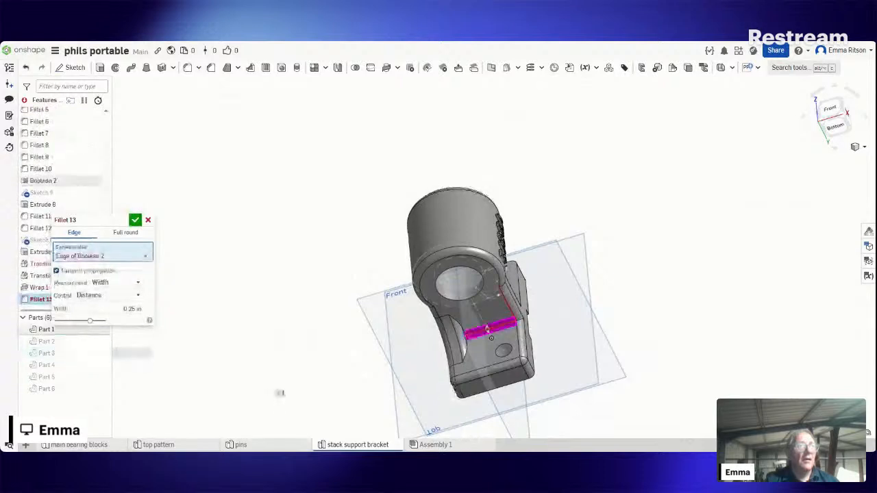
mouse_move(280, 393)
right_down()
mouse_move(249, 401)
mouse_move(267, 395)
mouse_move(270, 382)
right_up()
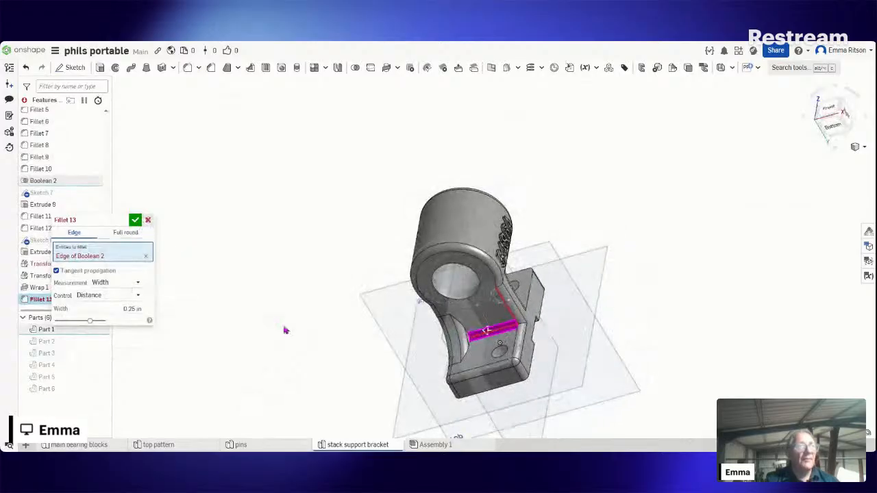
key(Escape)
right_drag(211, 382, 206, 380)
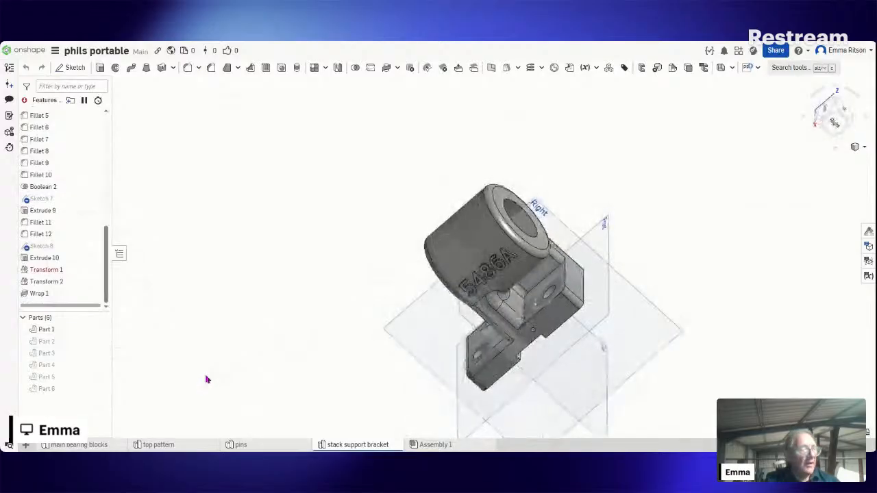
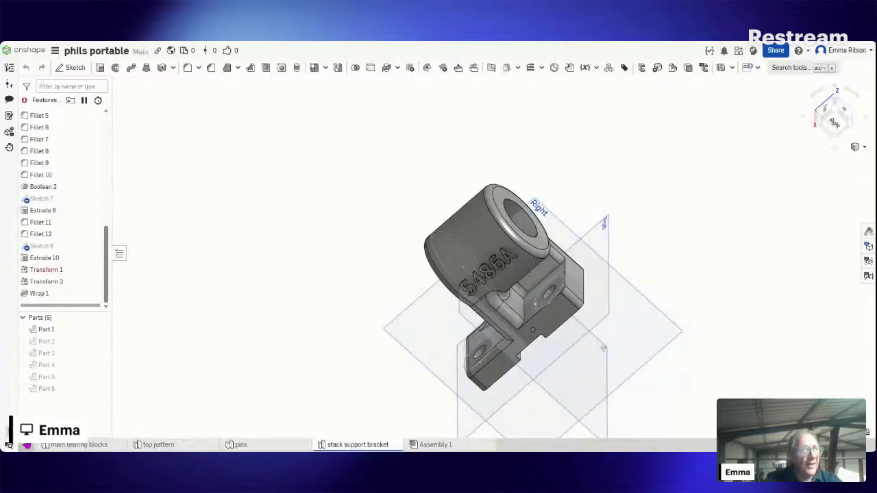
Create a new part studio in the document and rename it eyebolt.
click(25, 445)
click(96, 367)
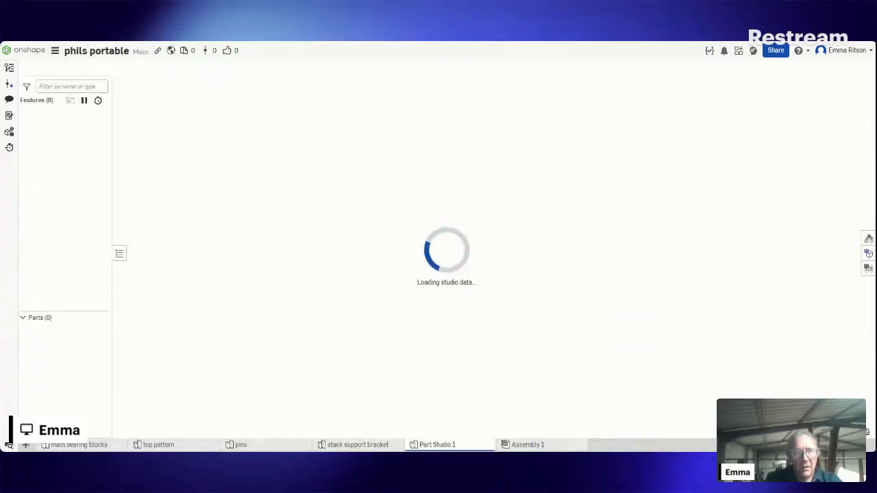
right_click(431, 445)
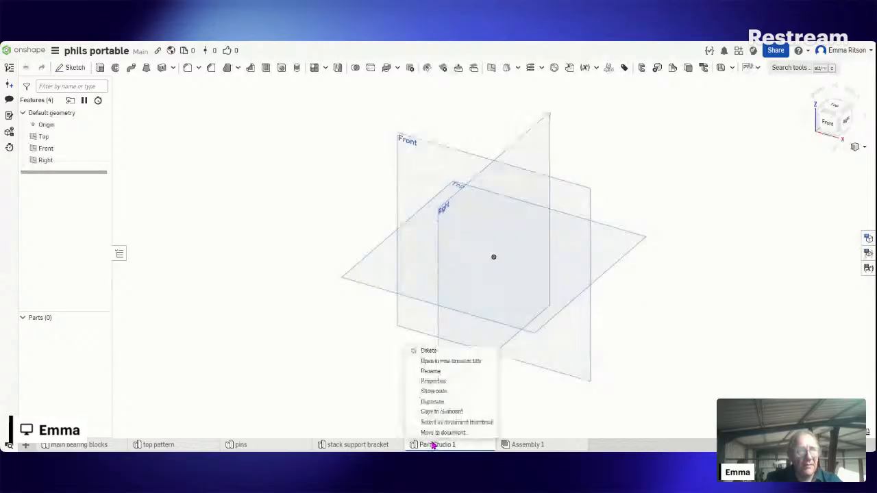
click(431, 372)
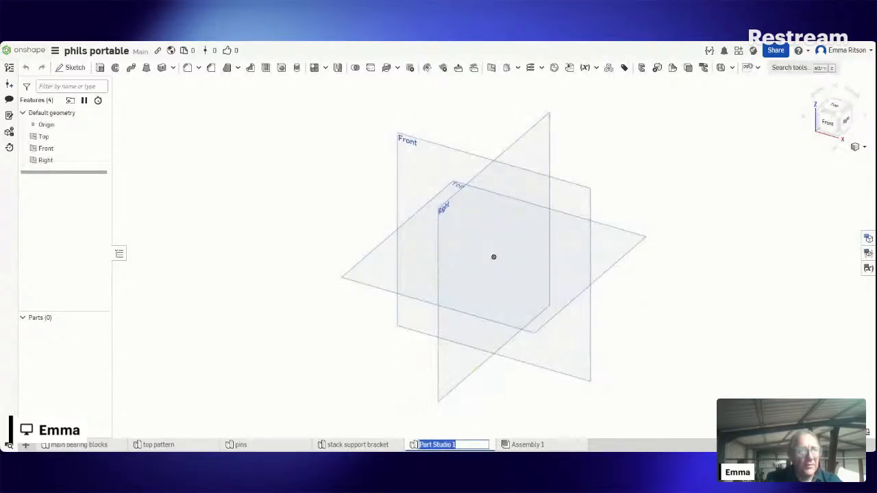
text(e)
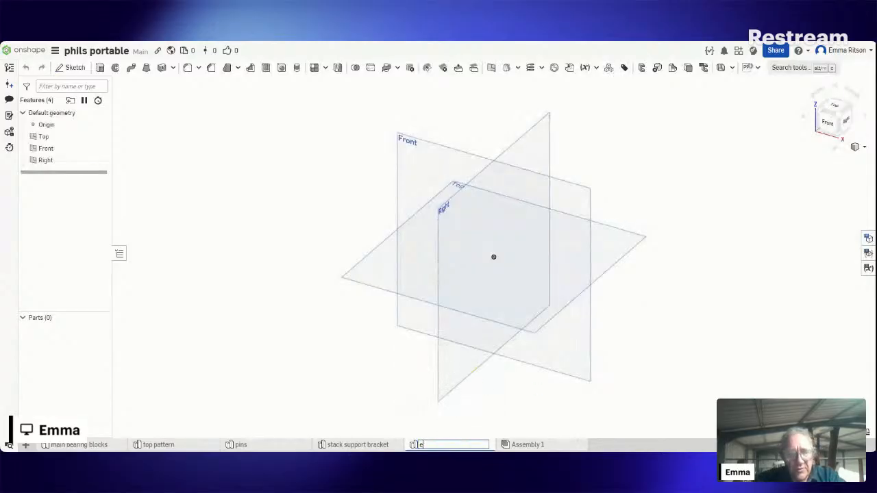
text(yeb)
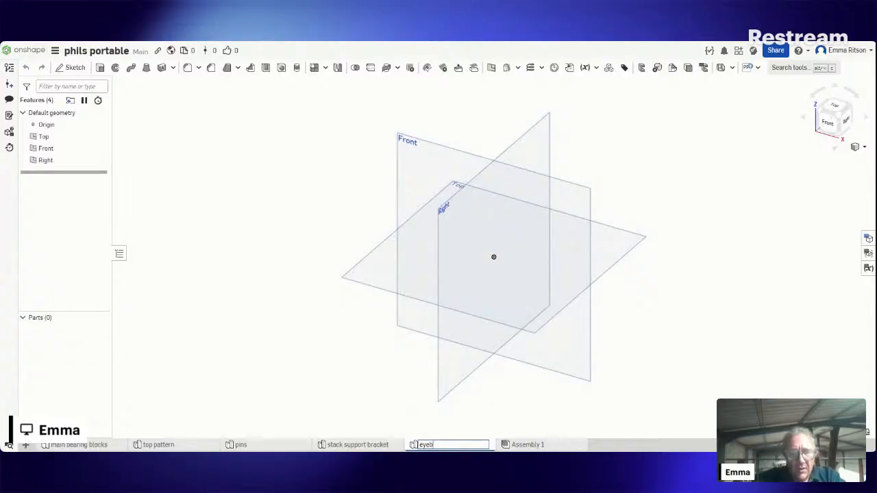
text(olt)
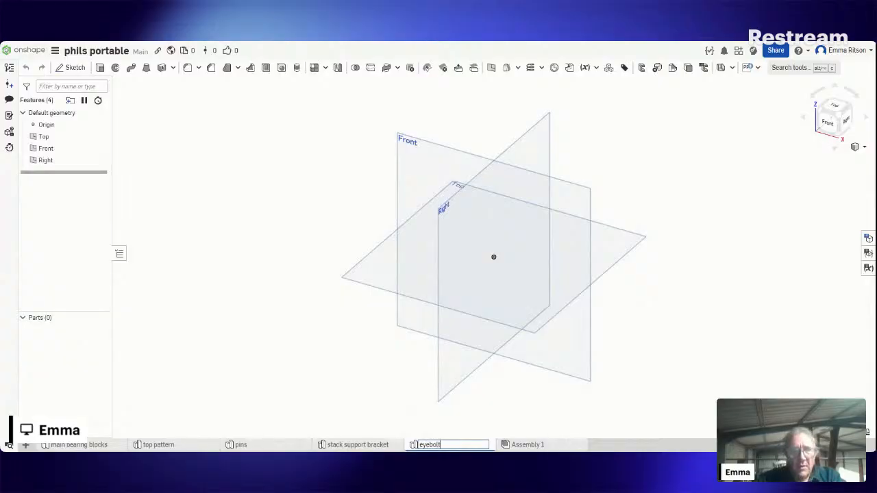
key(Return)
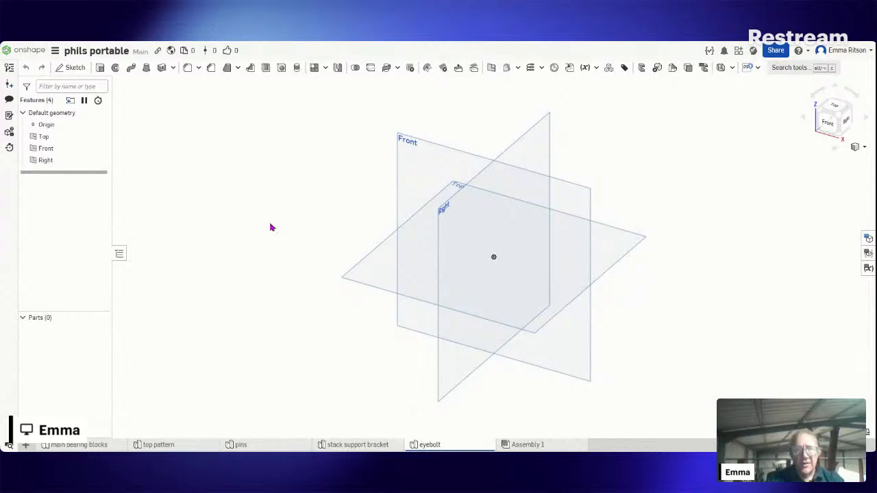
Start a new sketch on the Top plane, with the view facing that plane straight on.
click(833, 108)
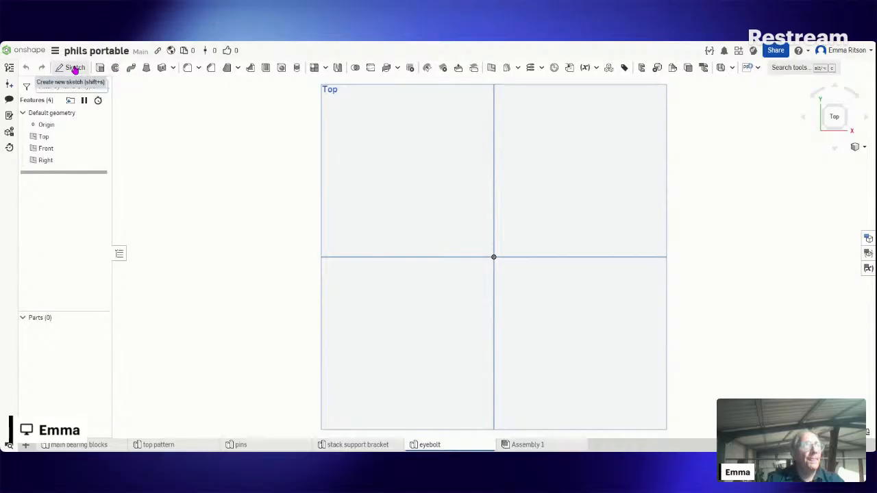
click(443, 158)
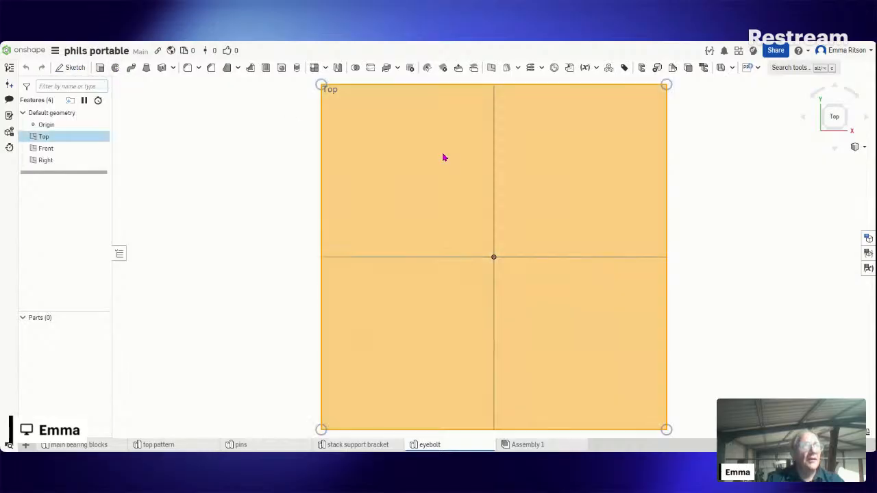
click(240, 157)
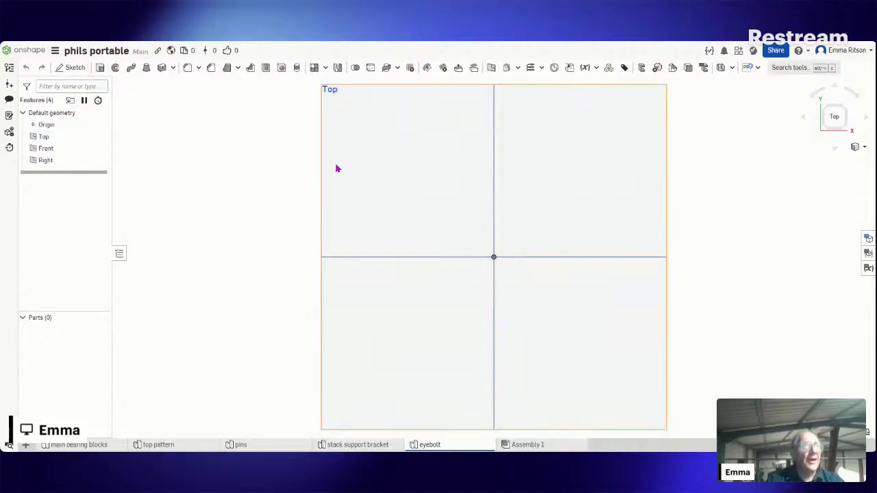
click(74, 68)
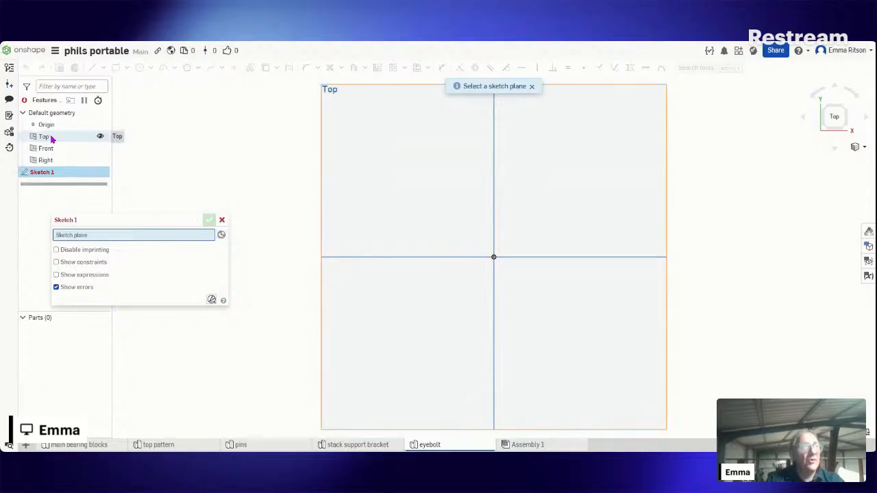
click(560, 282)
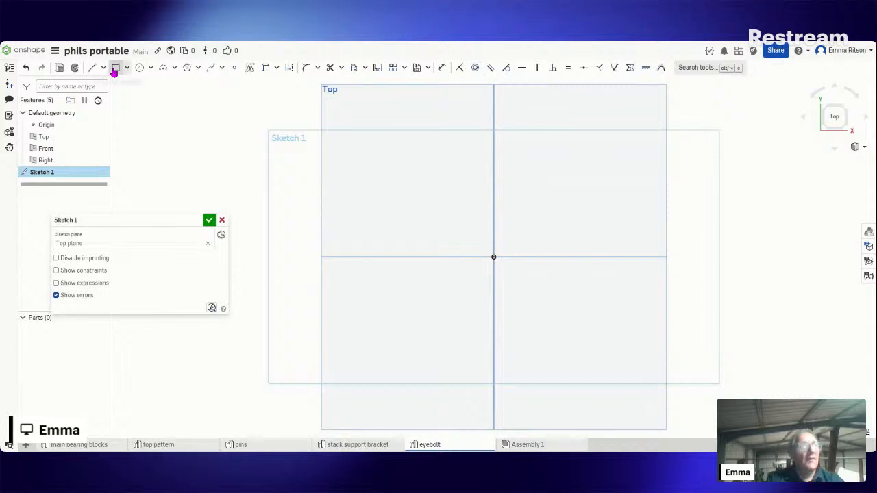
Draw a center point circle on the origin with a diameter of 25 mm.
click(139, 67)
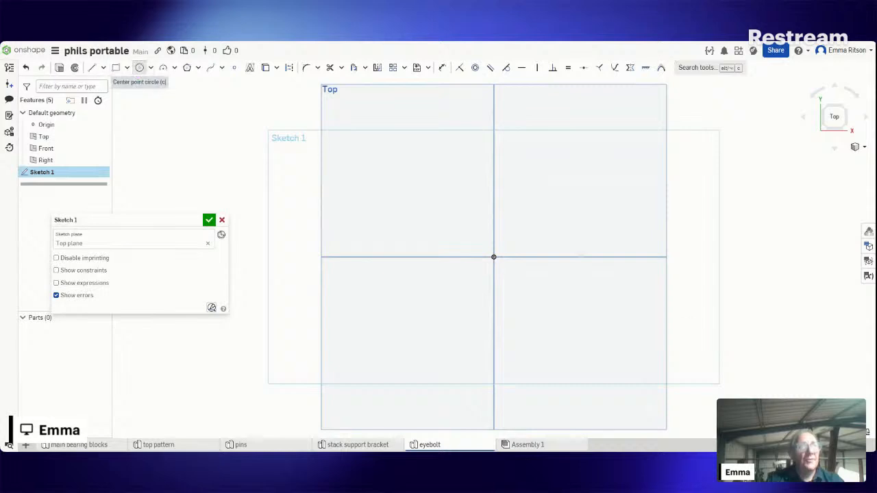
click(494, 258)
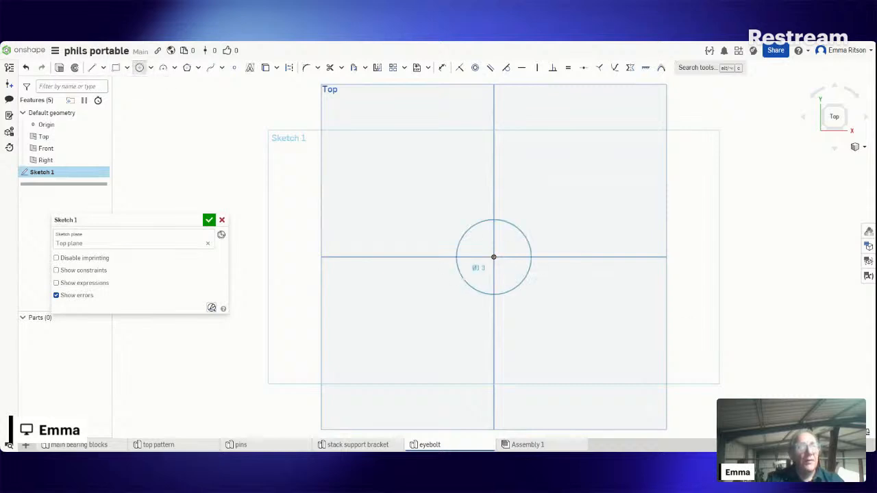
click(464, 279)
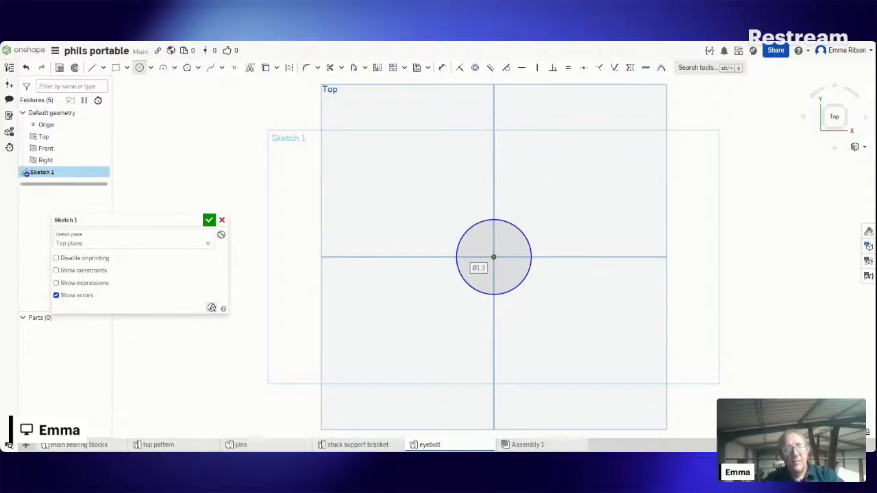
text(25mm)
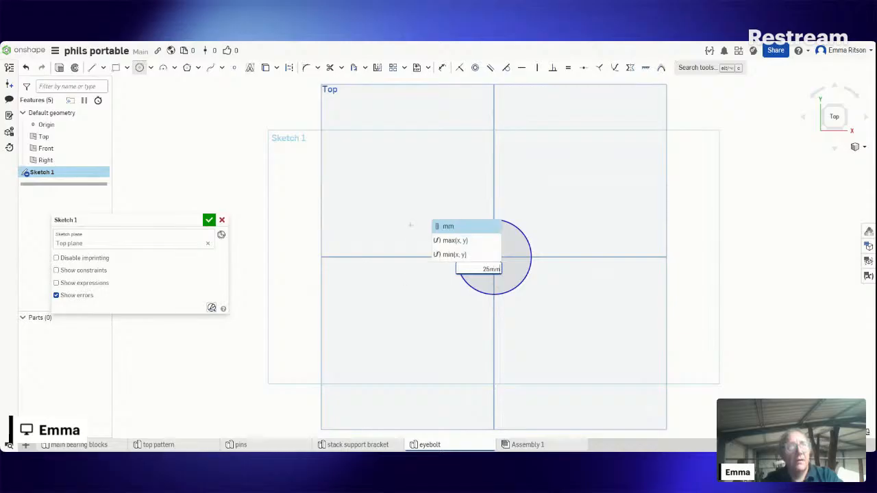
click(473, 225)
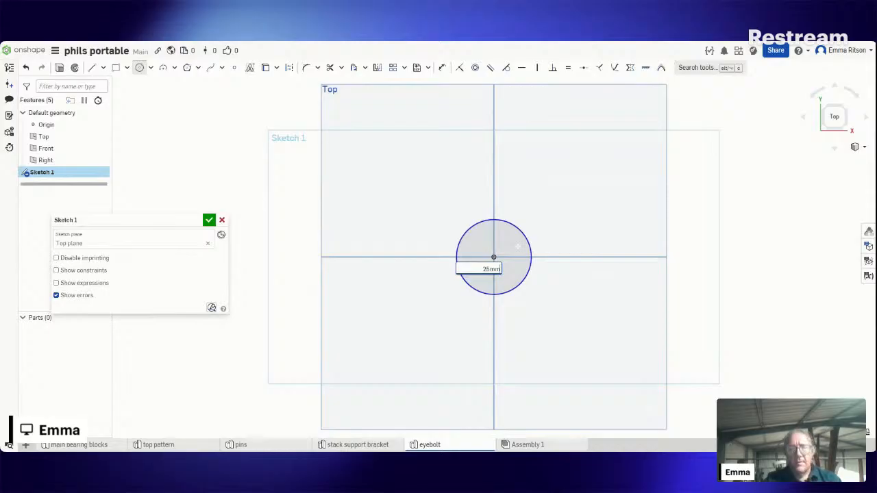
key(Return)
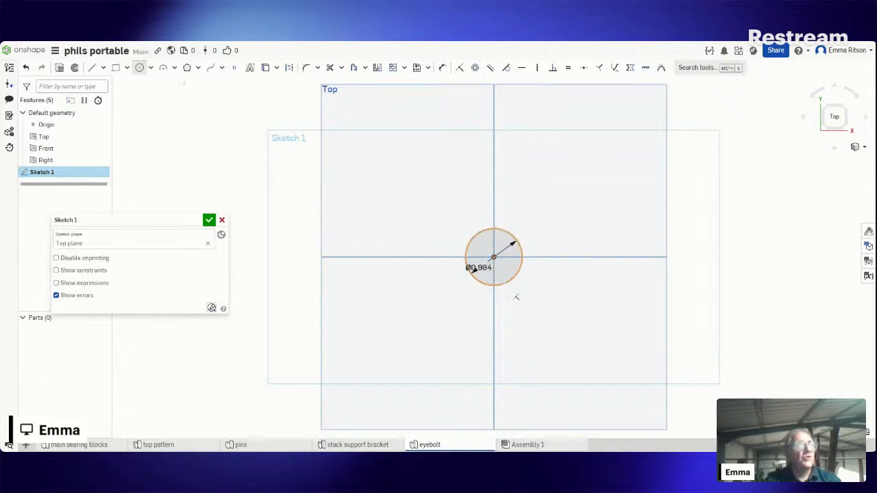
Change the workspace's default length unit to Millimeter.
click(55, 52)
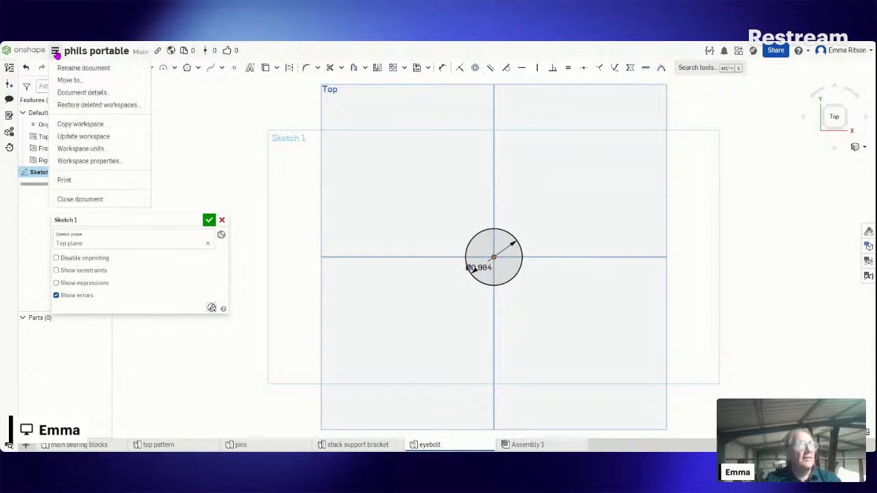
click(100, 149)
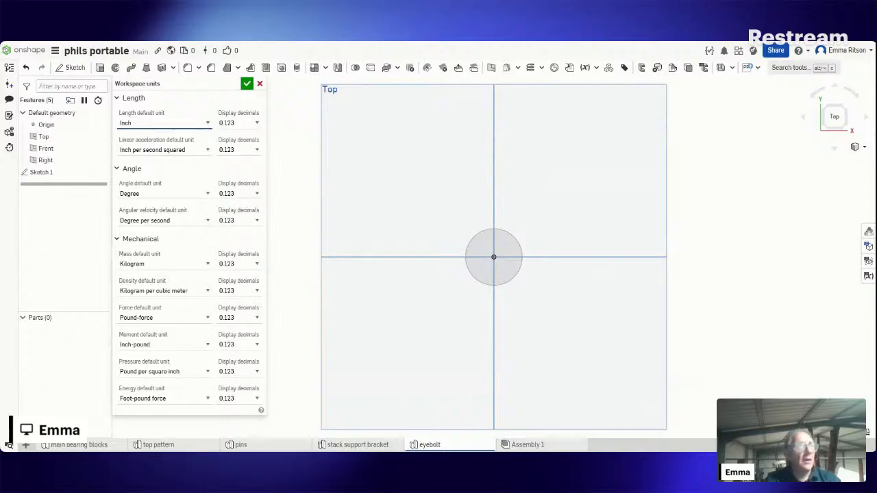
click(133, 182)
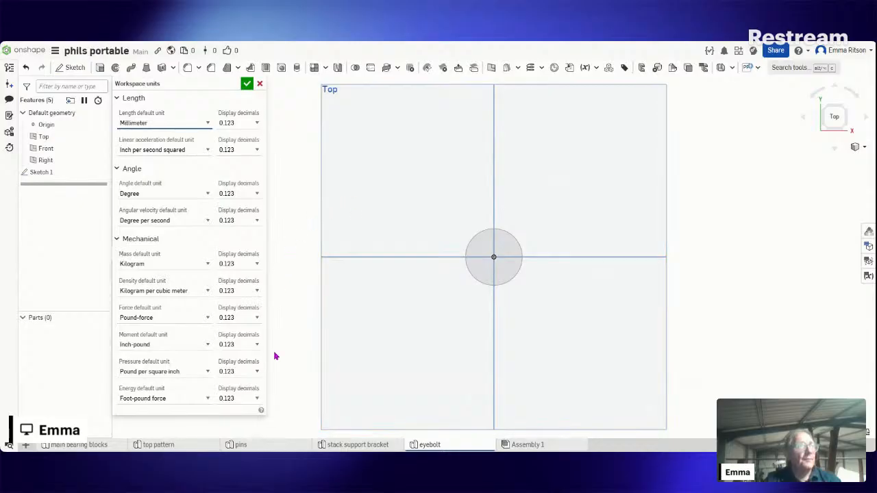
click(246, 83)
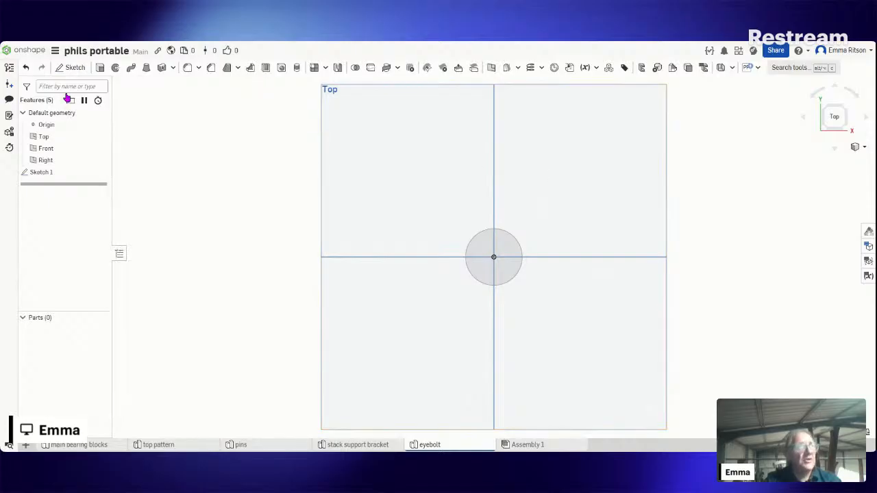
Reopen the circle sketch for editing and move its diameter dimension text to just above the circle's center.
right_click(54, 174)
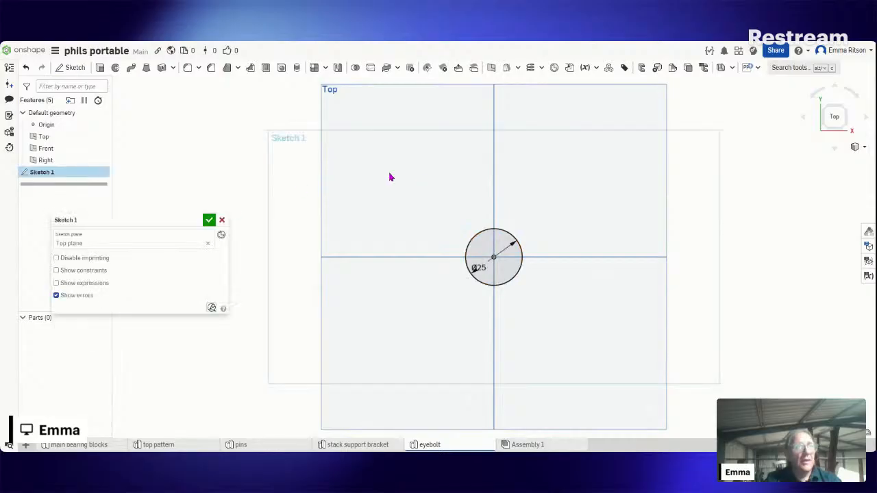
drag(479, 269, 485, 248)
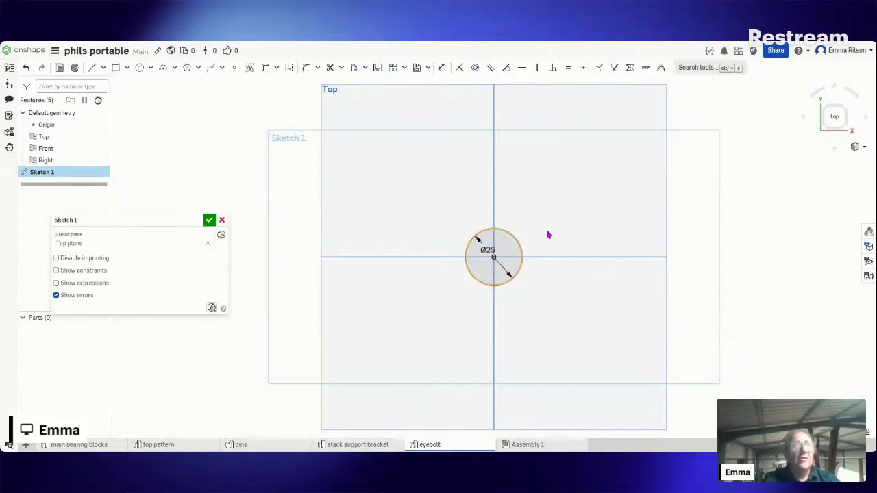
click(508, 273)
Draw a second circle concentric with the first at the origin, with a diameter of 85 mm.
click(140, 67)
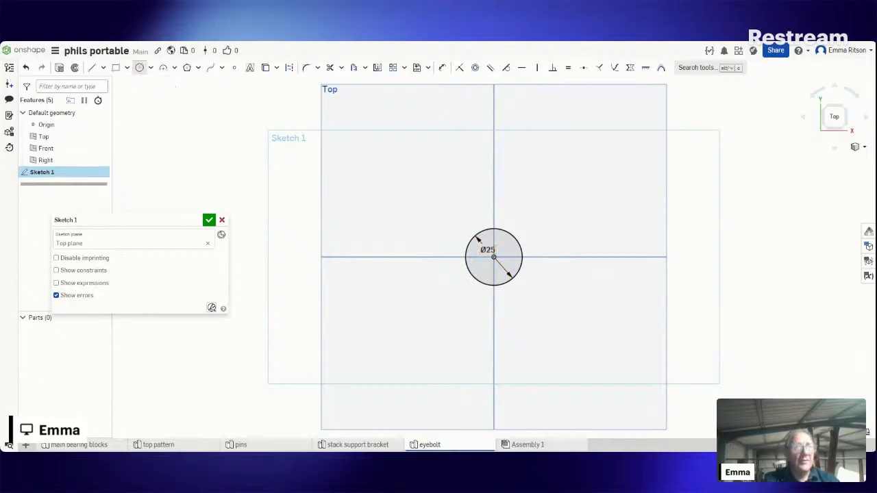
click(494, 257)
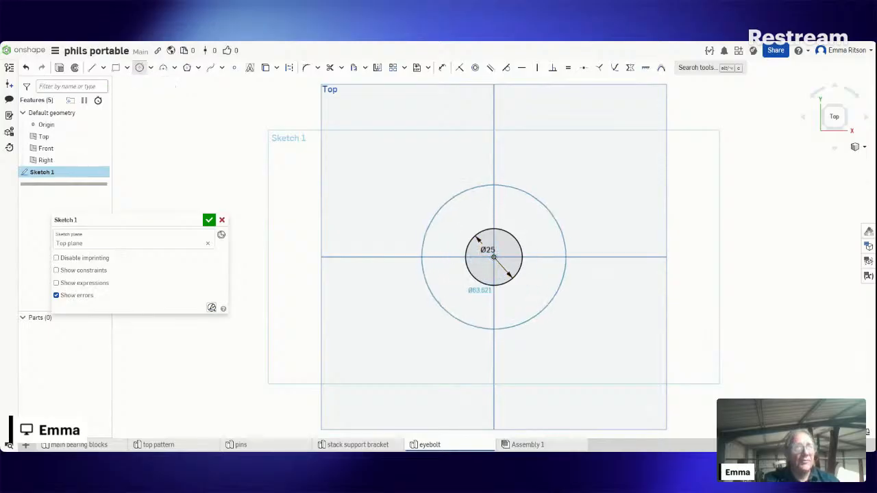
click(463, 328)
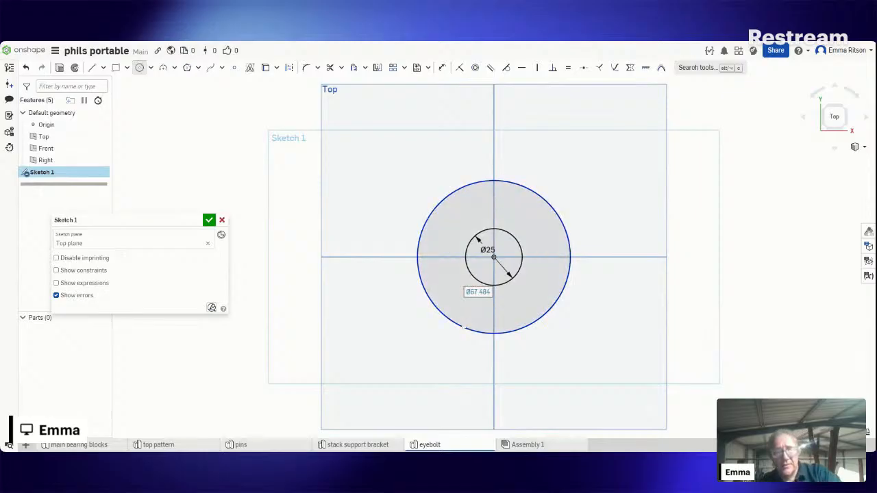
text(85)
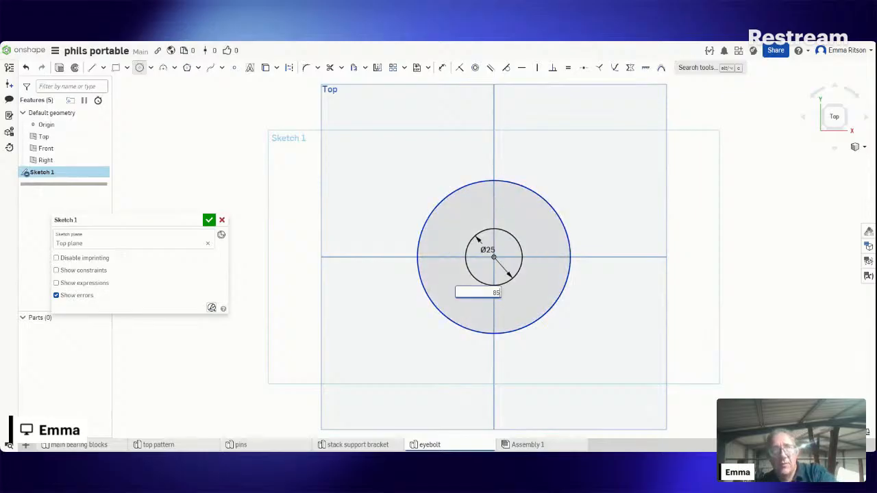
key(Return)
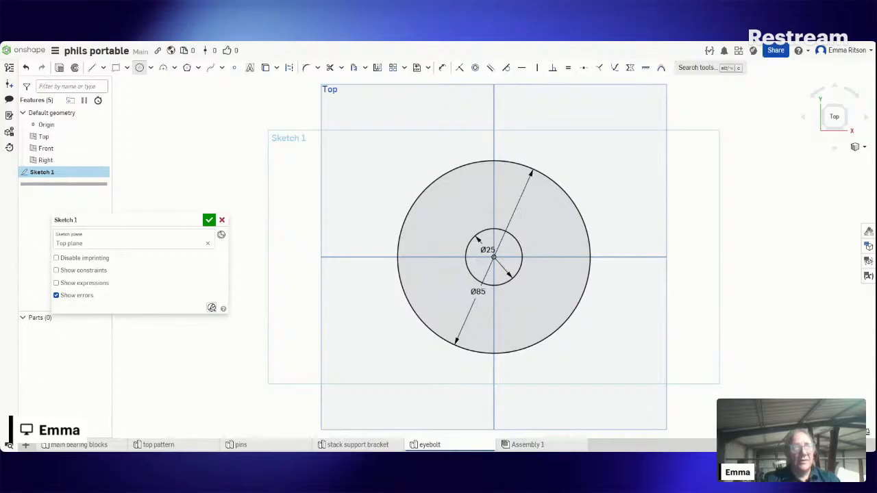
click(522, 252)
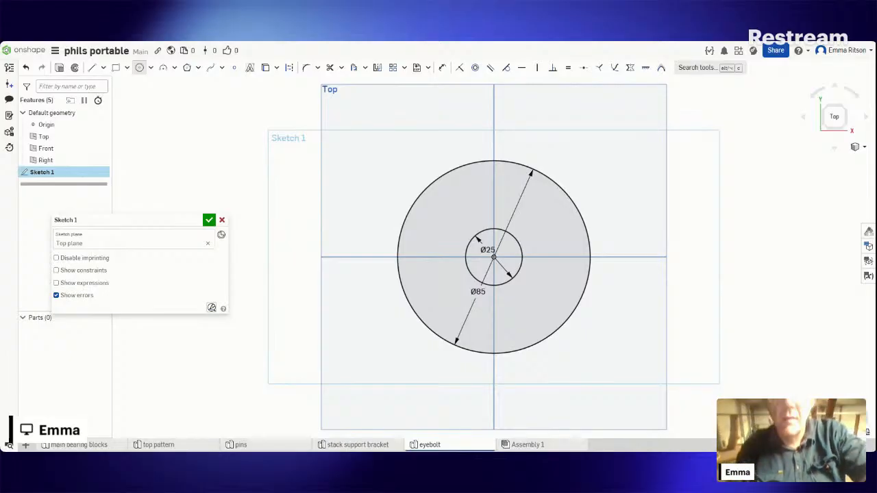
click(867, 432)
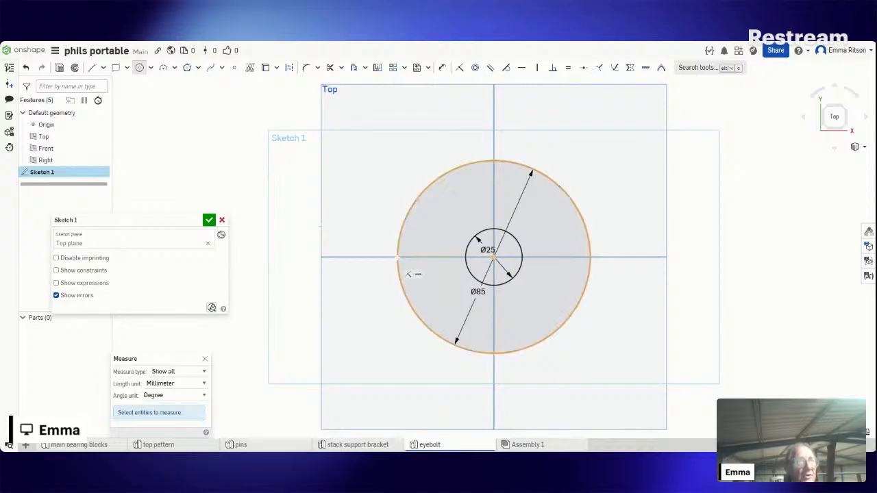
click(397, 257)
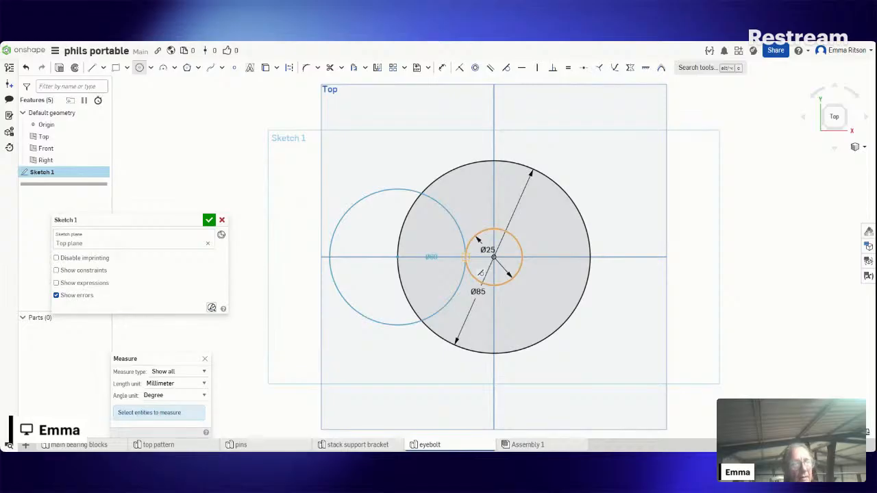
key(Escape)
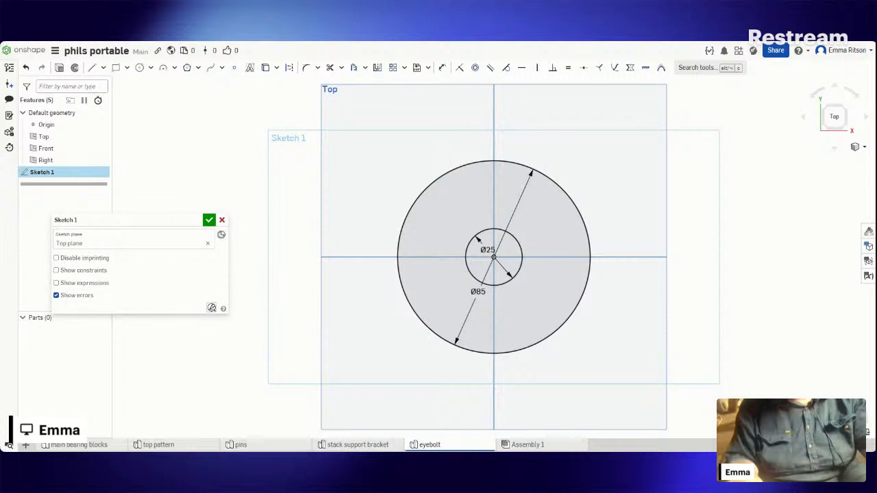
Measure the minimum distance between the inner and outer circles.
click(866, 432)
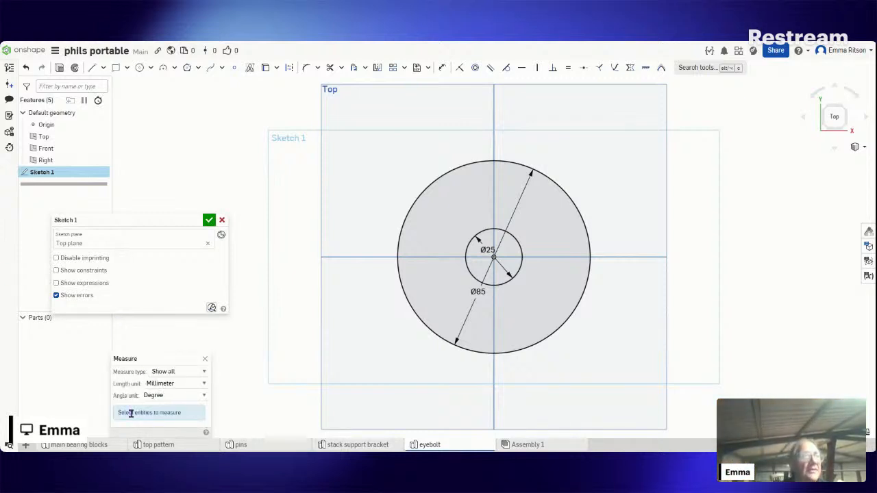
click(465, 261)
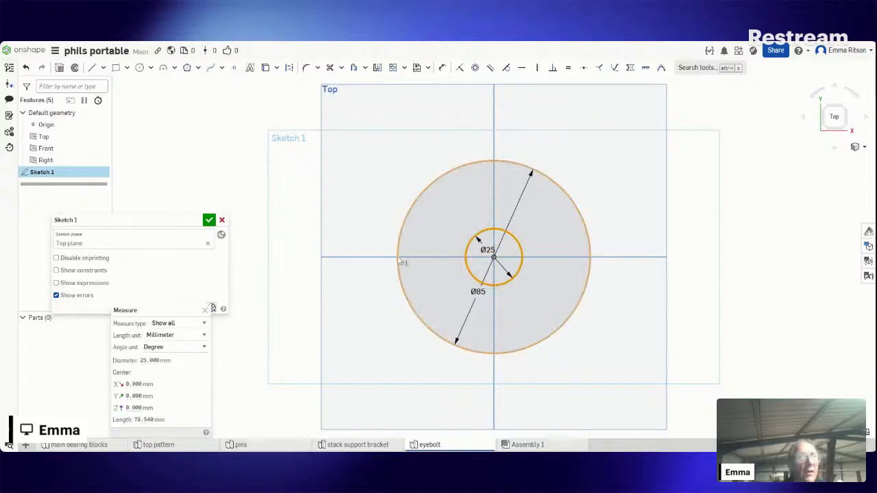
click(401, 262)
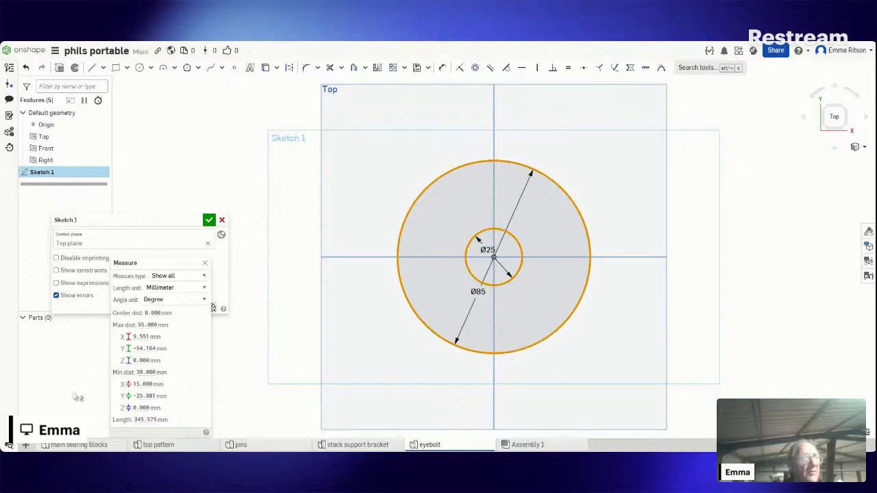
mouse_move(183, 370)
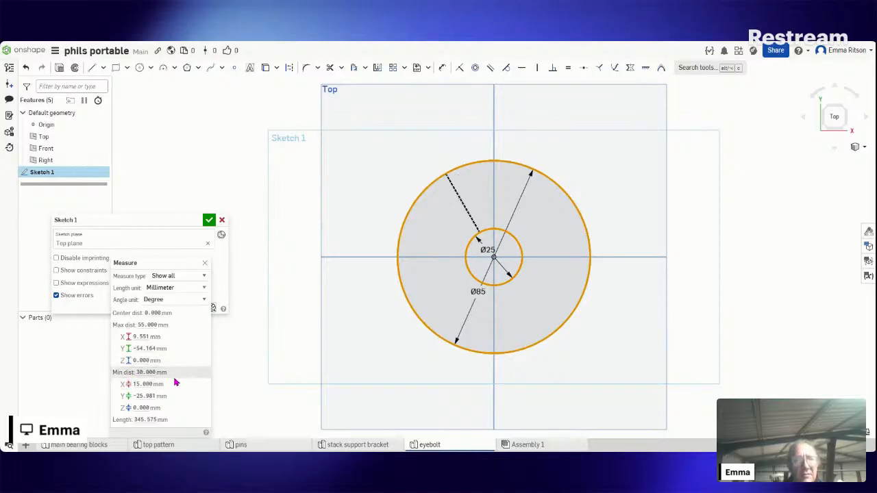
click(261, 303)
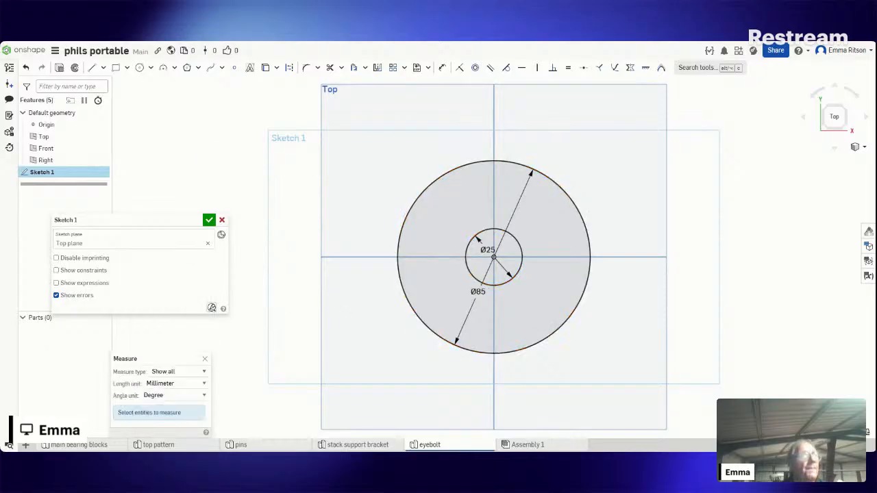
Draw a 70 mm vertical construction line straight down from the lowest point of the outer circle.
click(92, 69)
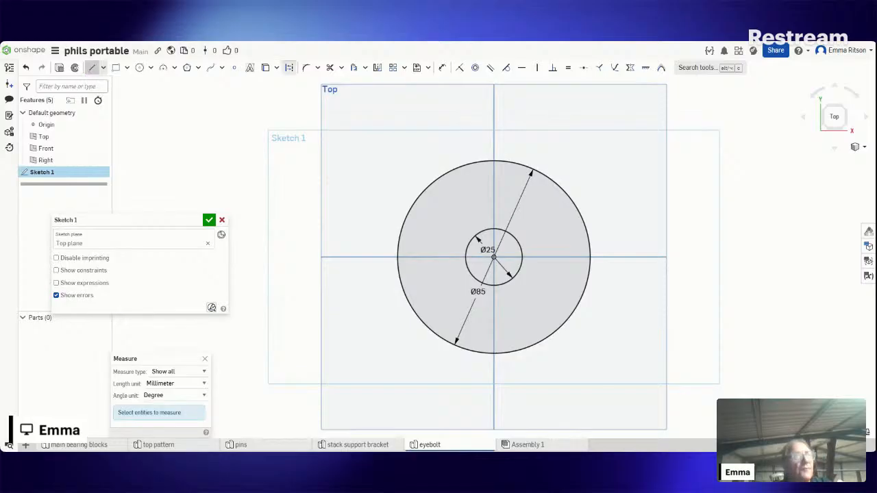
click(289, 68)
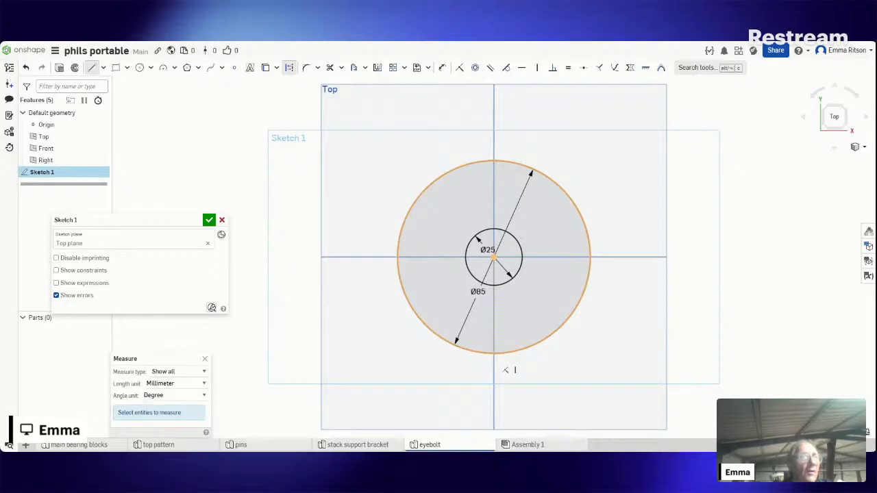
click(492, 363)
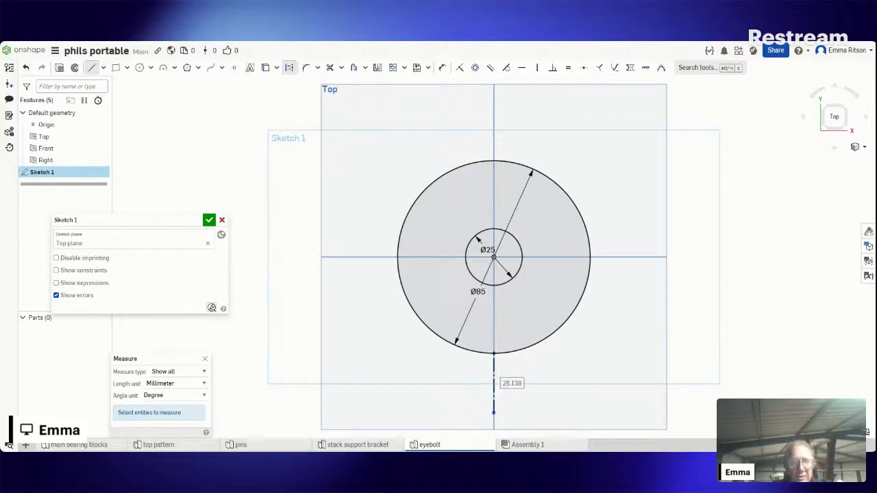
text(70)
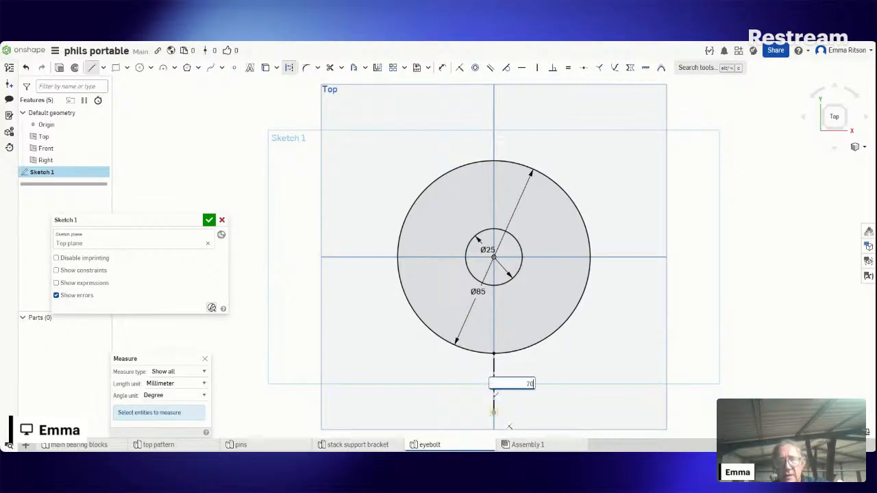
key(Return)
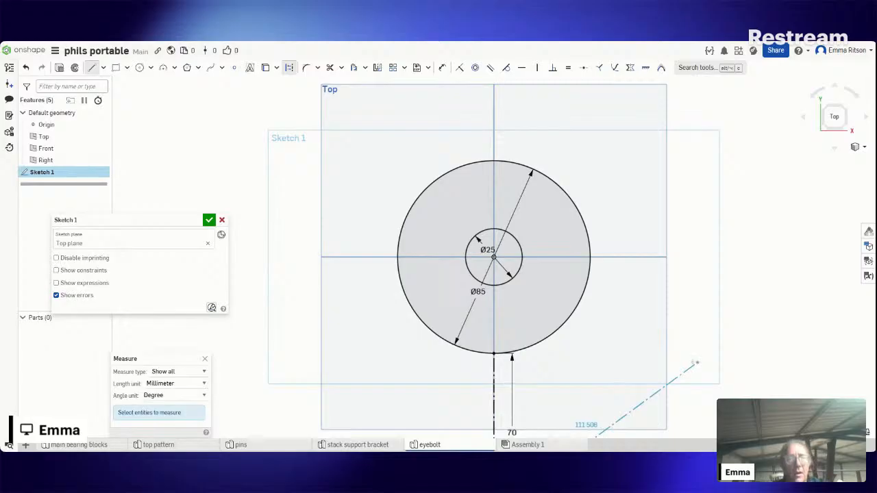
key(Escape)
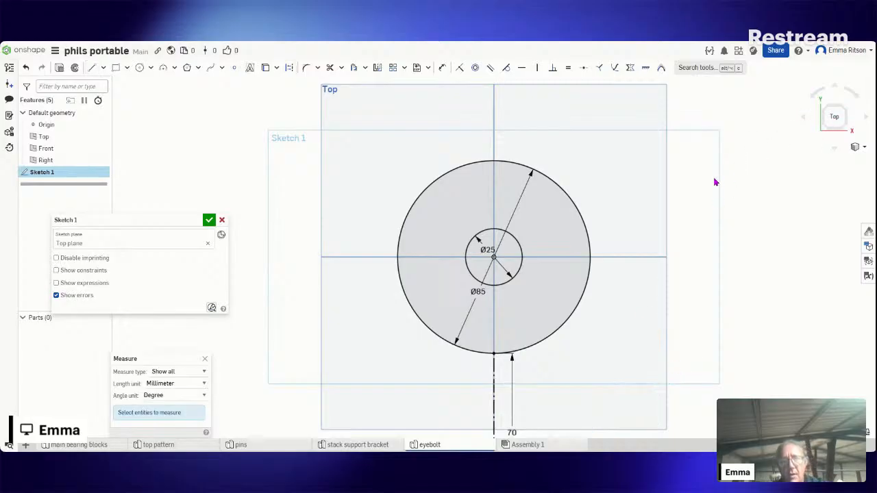
Draw a horizontal line about 50 mm long in the negative X direction from the lower end of the centerline.
key(n)
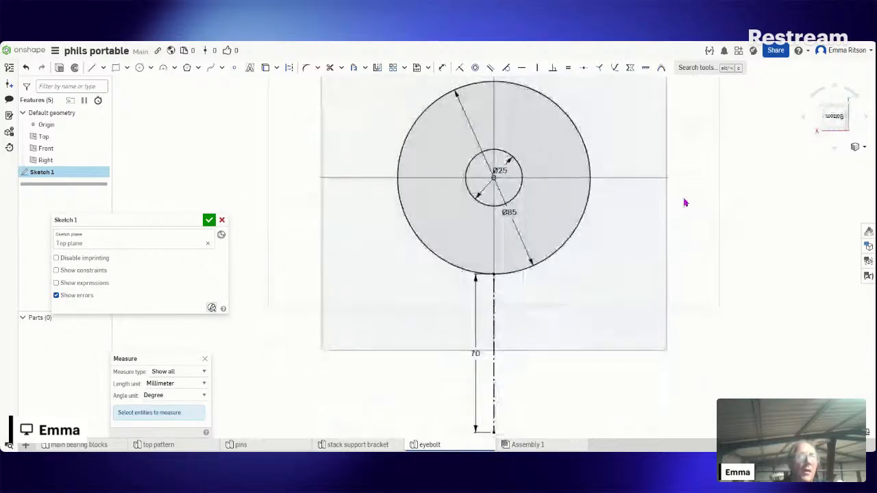
right_drag(673, 231, 579, 264)
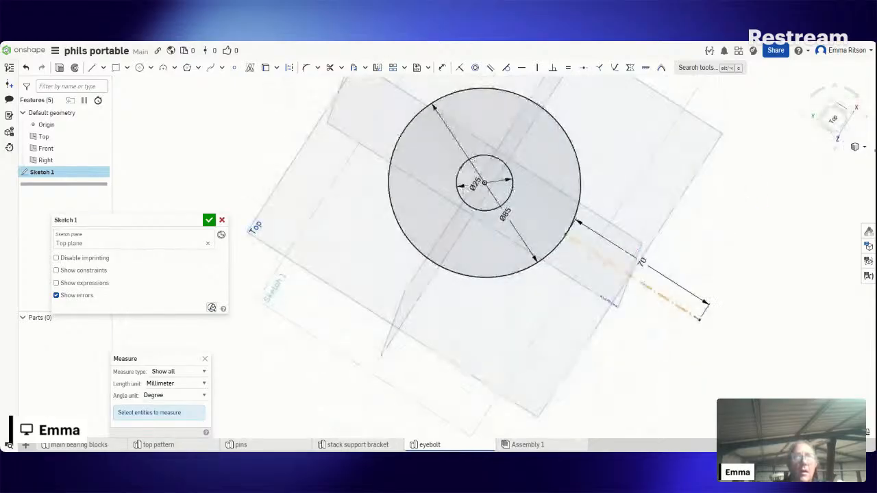
click(834, 120)
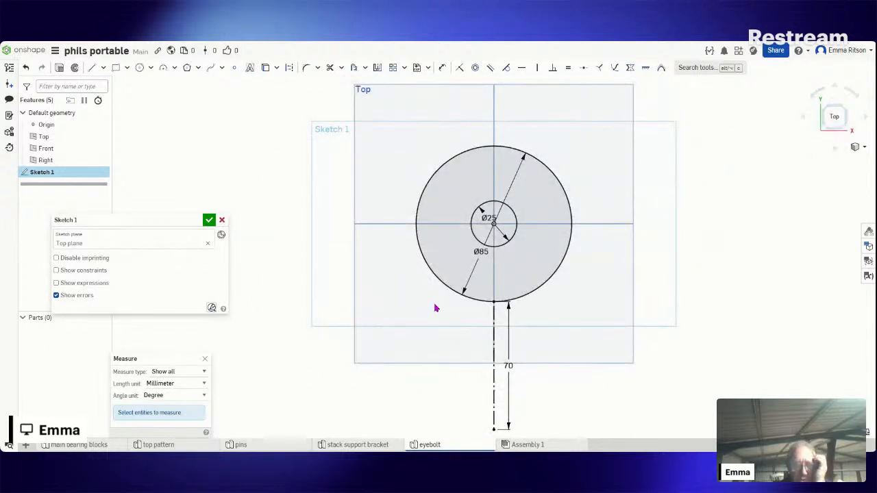
click(93, 68)
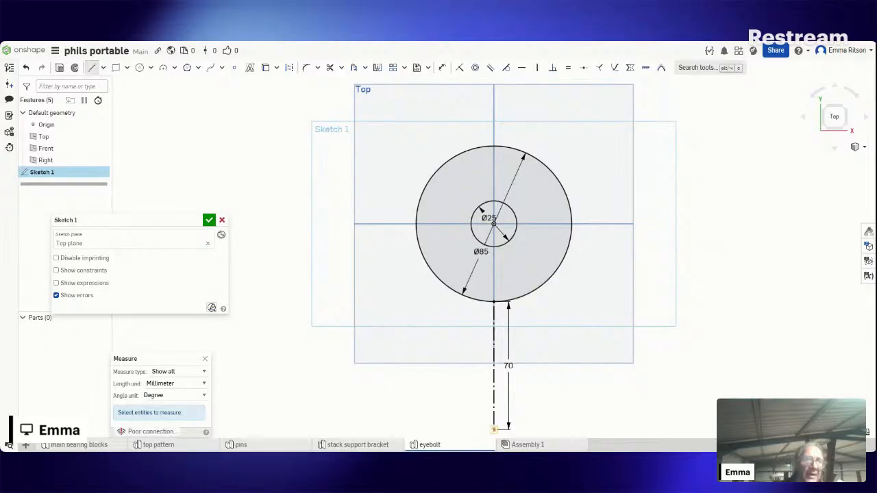
click(493, 430)
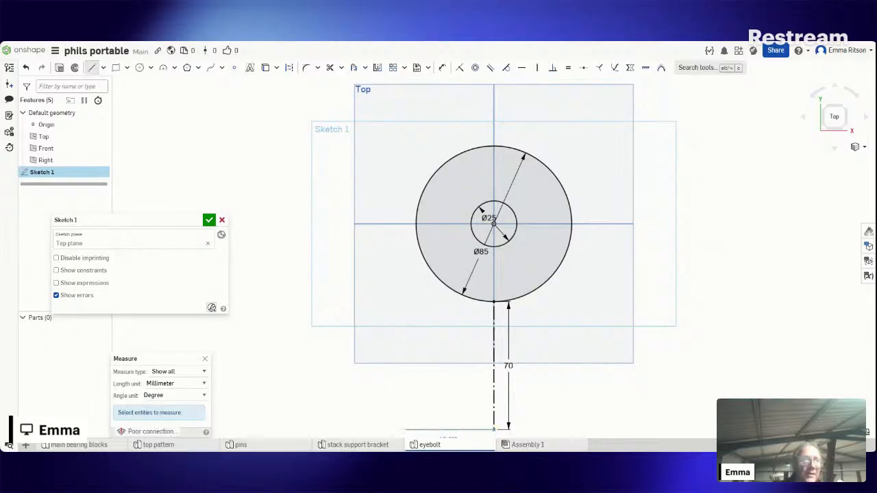
click(403, 429)
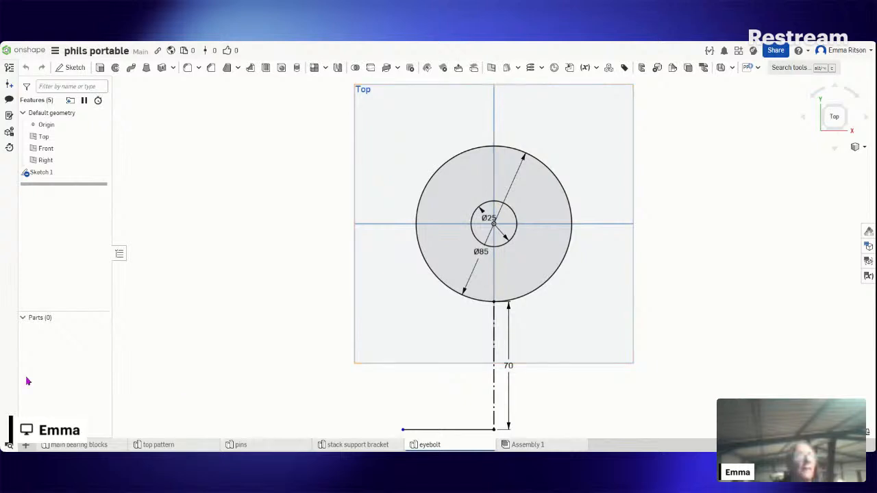
Reopen Sketch 1 for editing and dimension the horizontal line at the shank's lower end to 15 mm.
right_click(62, 174)
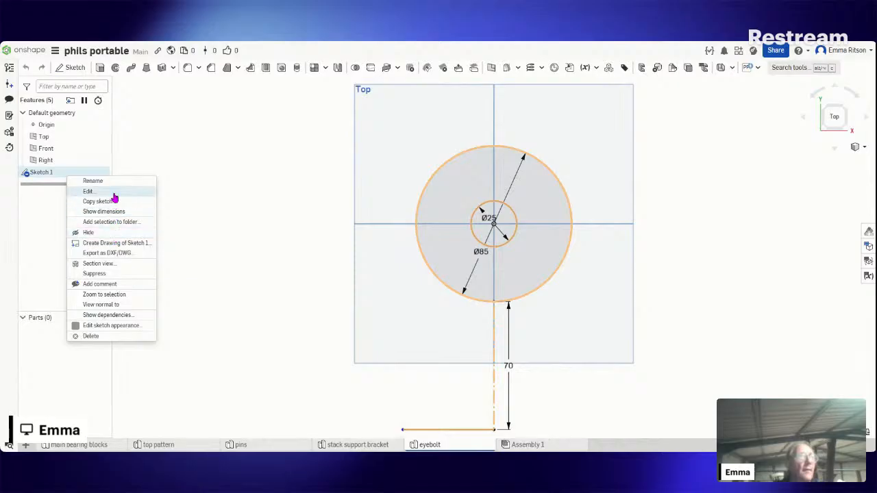
click(89, 192)
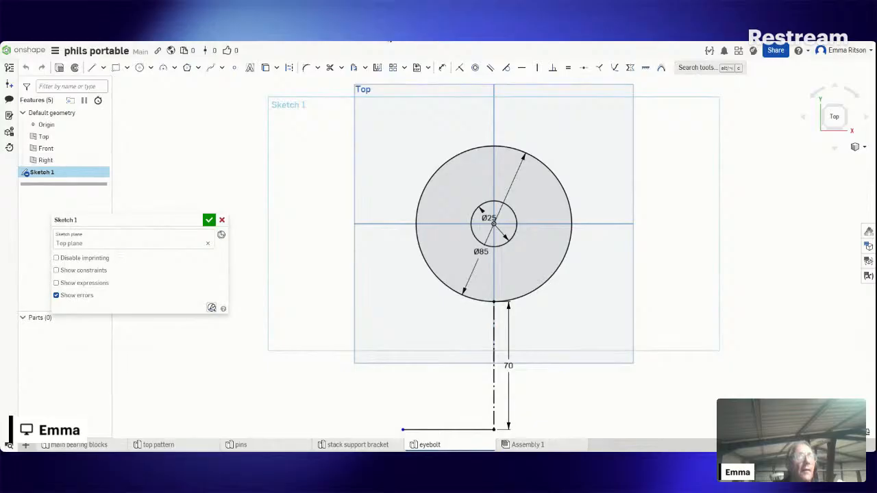
click(443, 66)
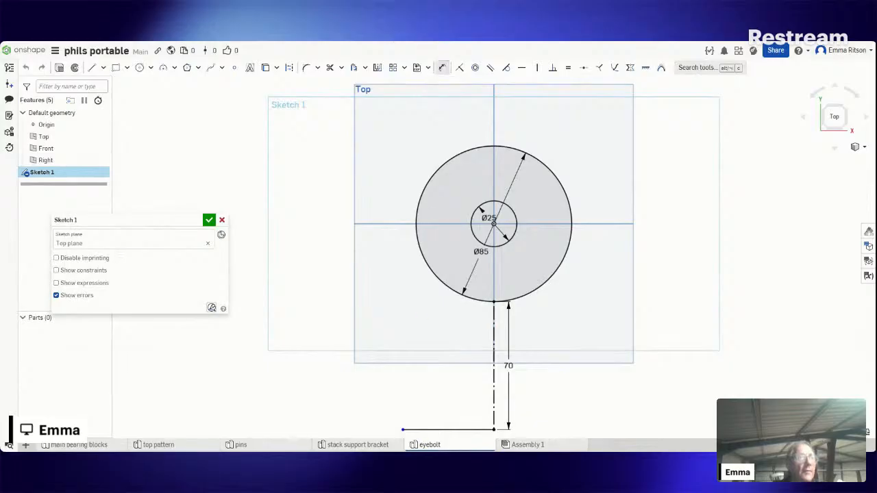
click(448, 430)
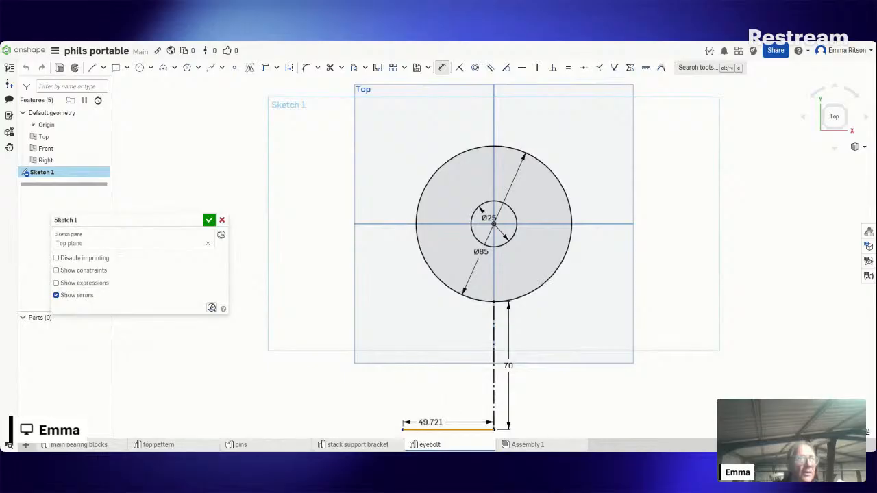
click(442, 401)
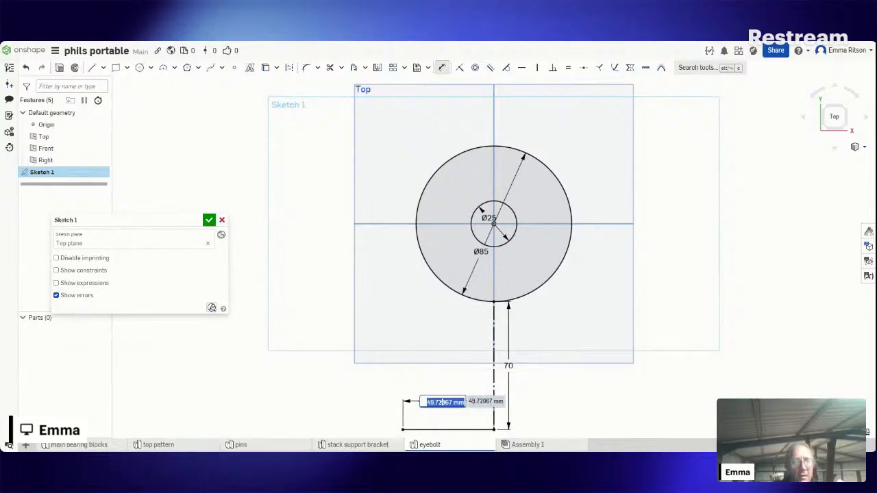
key(BackSpace)
text(5)
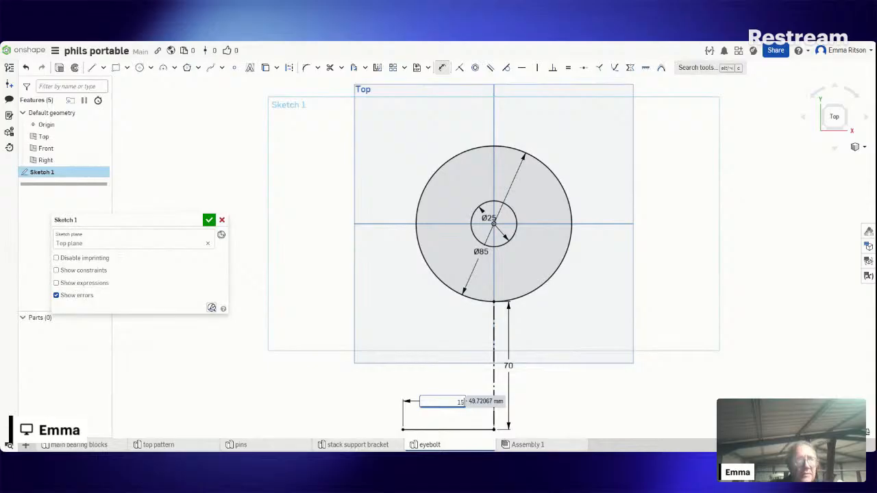
key(Return)
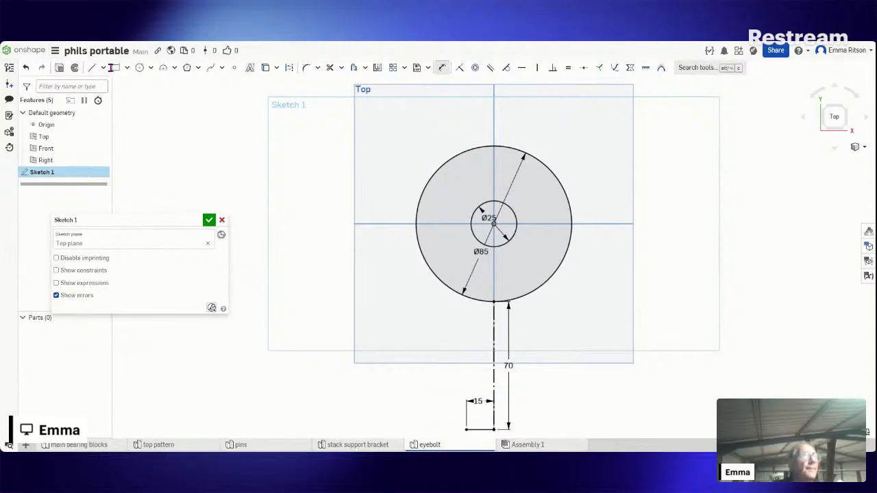
Draw a vertical line about 89 mm long from the free end of the 15 mm line up into the outer circle.
click(100, 68)
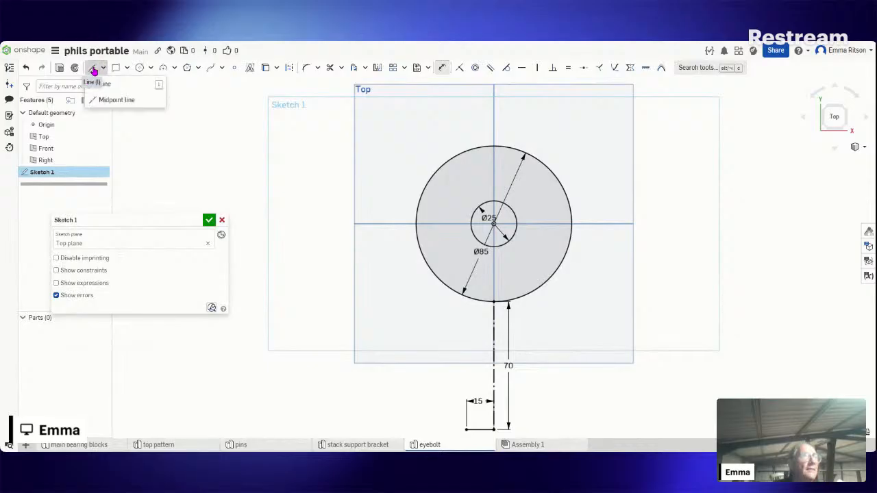
click(93, 71)
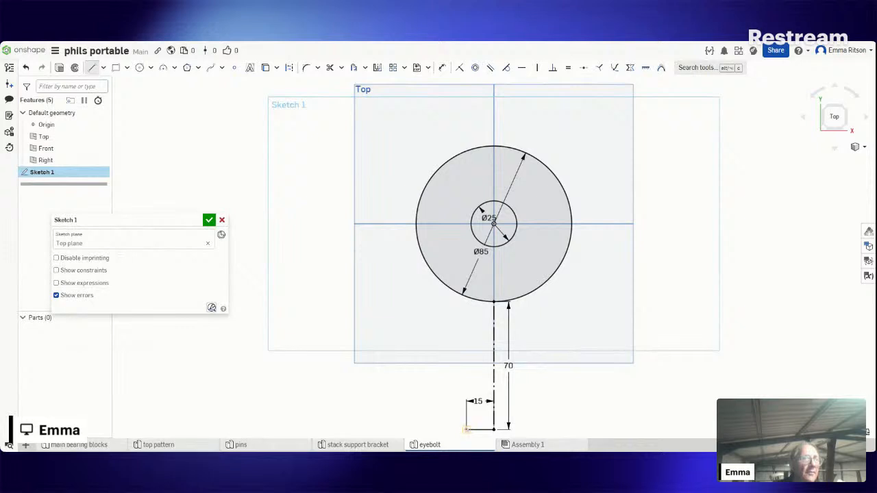
click(466, 430)
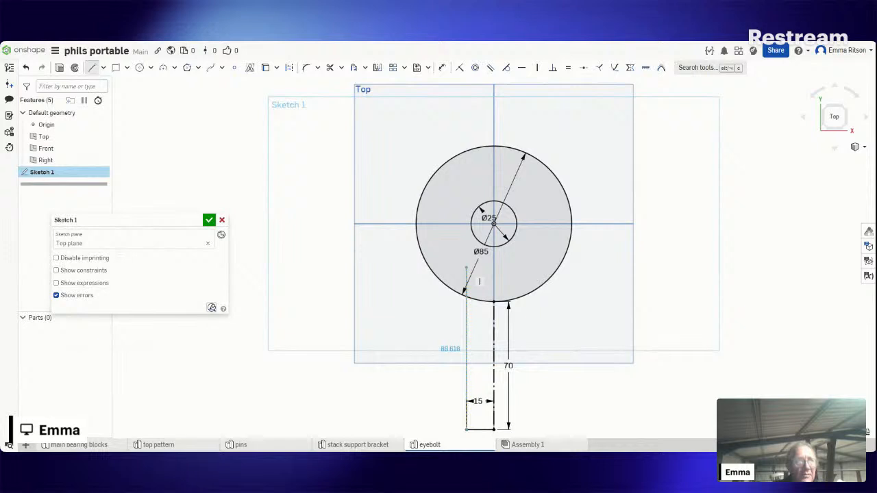
click(466, 269)
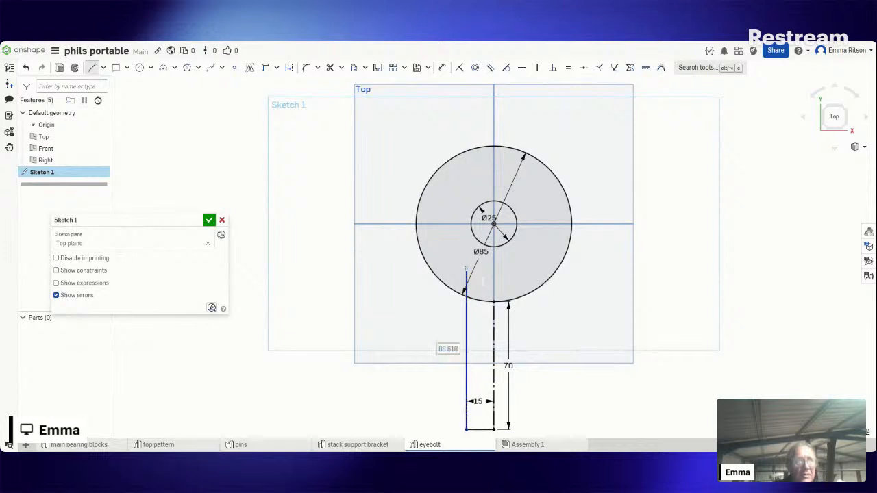
key(Escape)
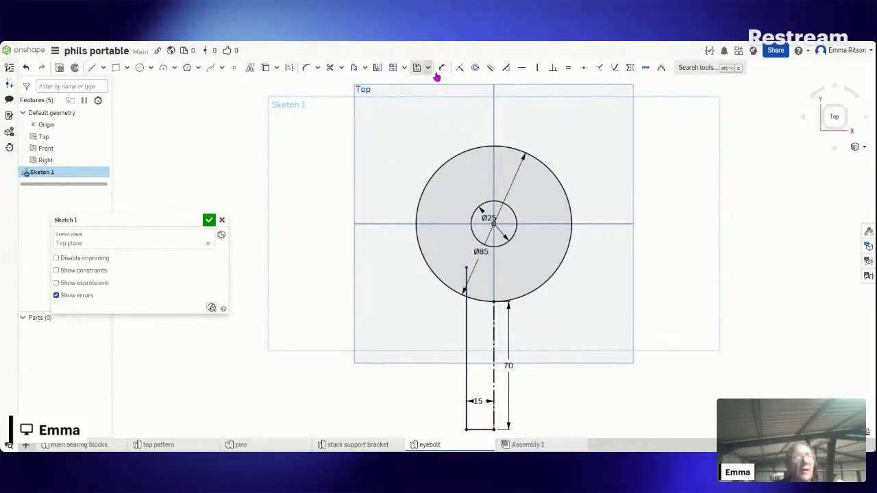
Trim the part of the shank's side line inside the outer circle and the arc between that line and the centerline.
click(329, 67)
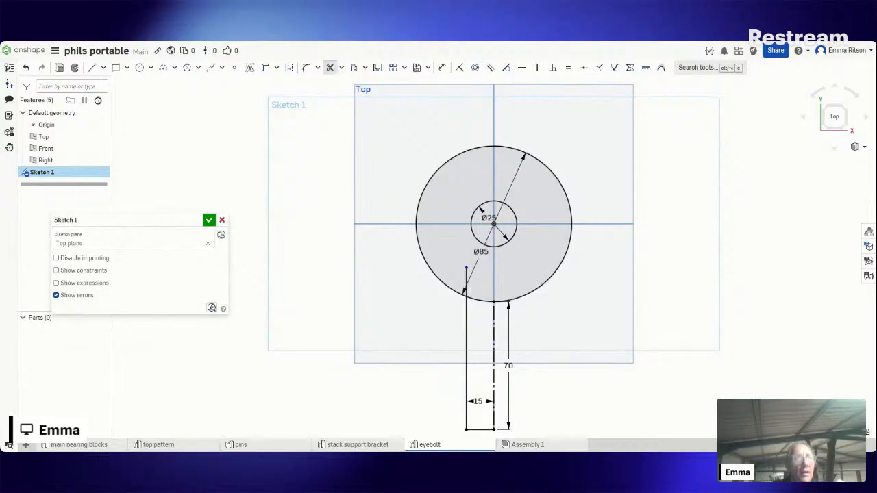
click(466, 280)
click(480, 300)
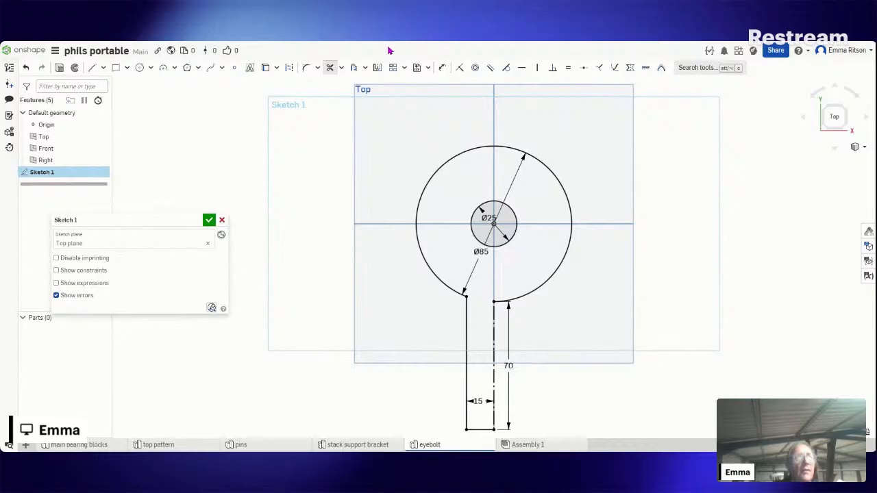
Mirror the shank's end line and side line about the centerline, and trim the remaining outer-circle arc across the shank.
click(377, 68)
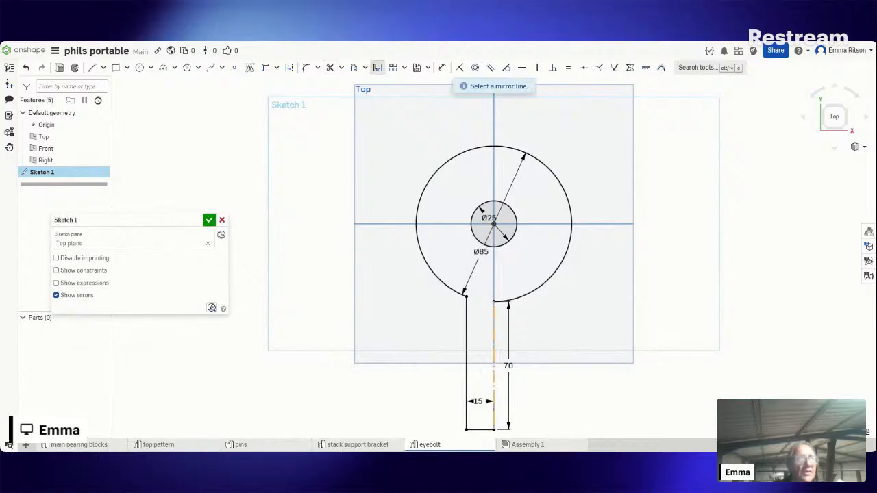
click(494, 366)
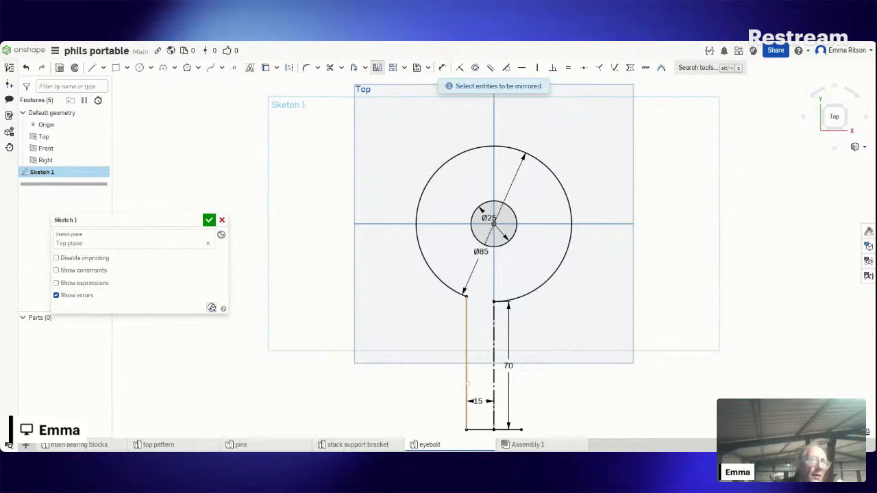
click(466, 363)
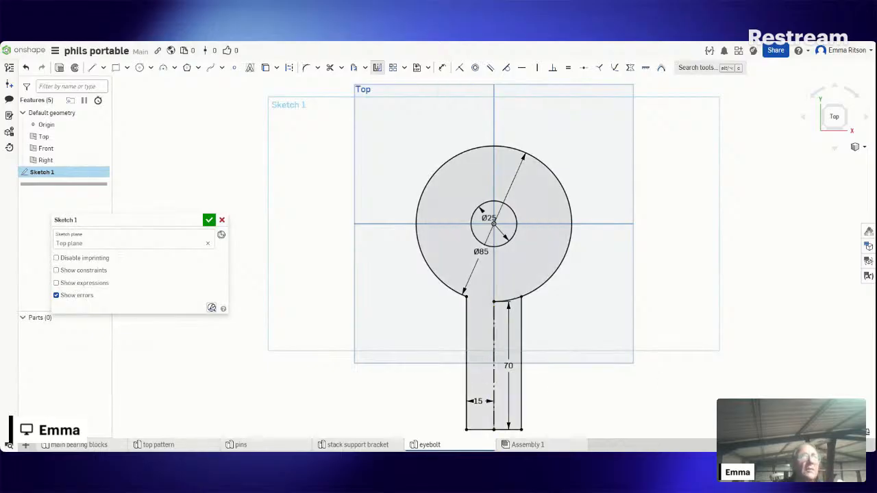
click(330, 70)
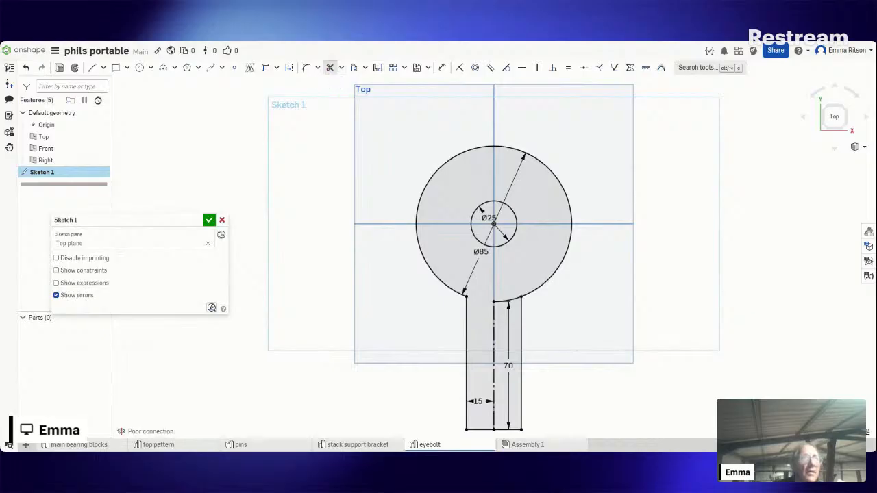
click(507, 299)
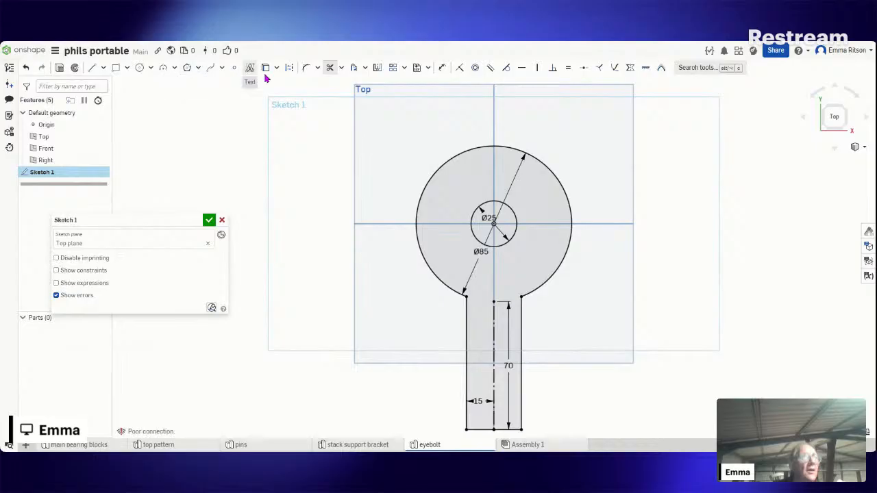
Fillet both junctions between the outer eye circle and the shank's side lines with a 30 mm radius.
click(306, 67)
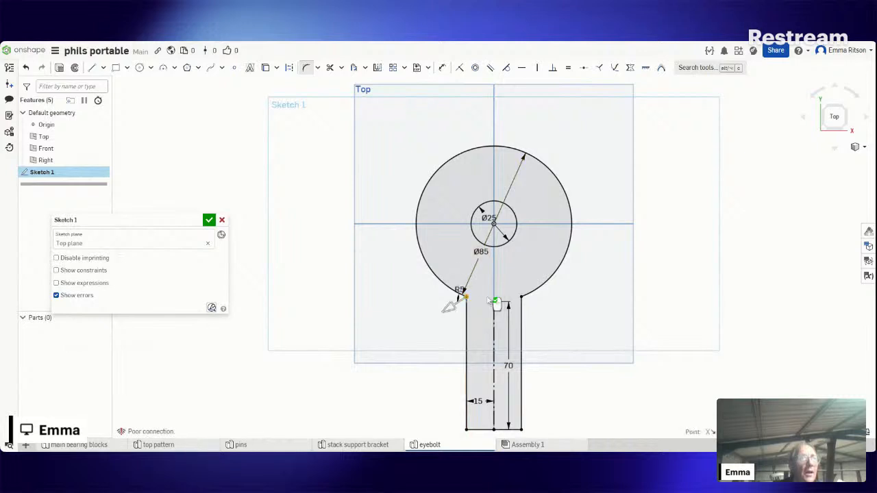
click(527, 302)
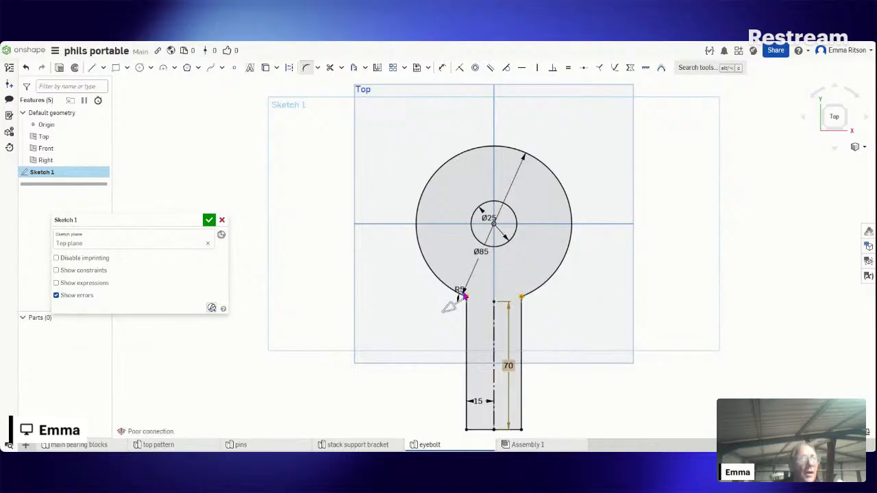
click(457, 291)
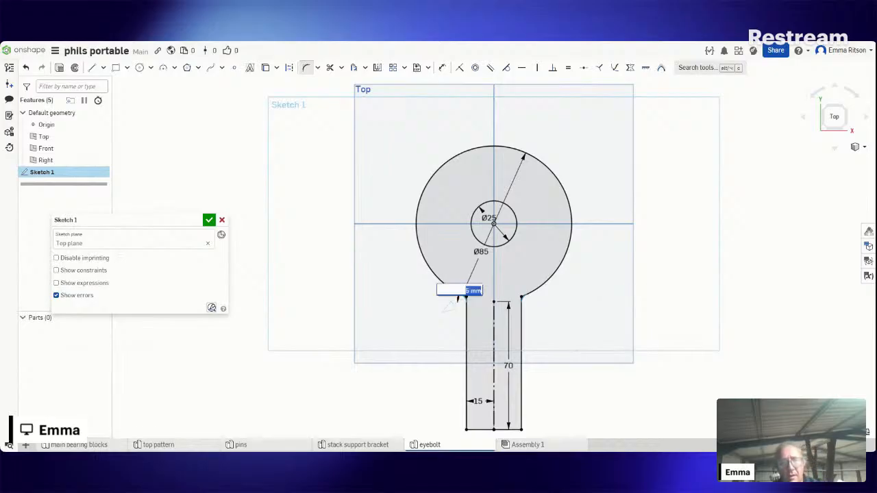
text(30)
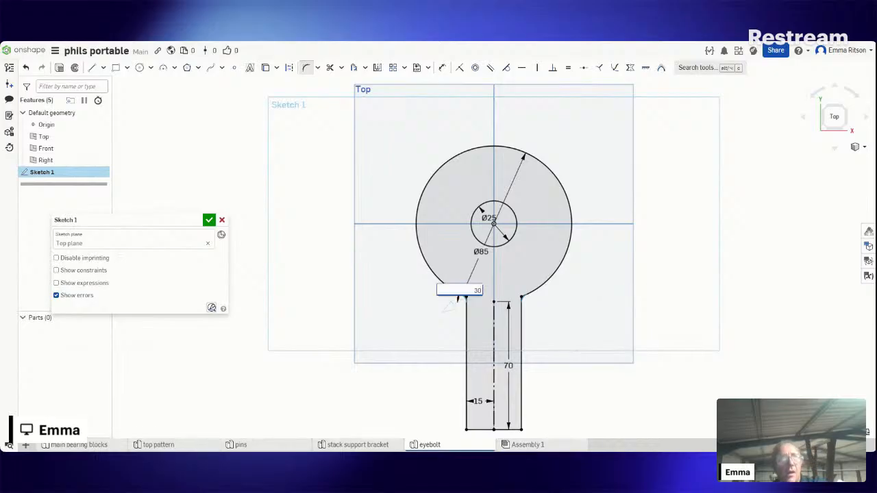
key(Return)
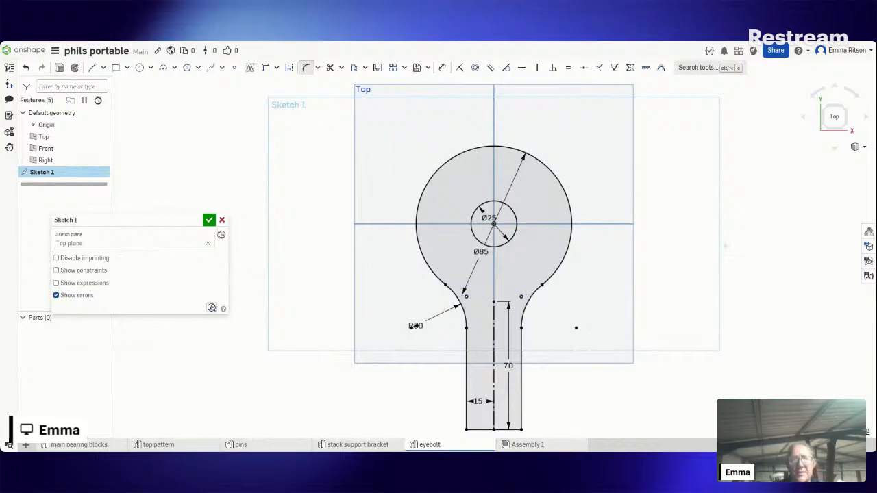
Finish the sketch and extrude the eyebolt profile as a new solid with a blind depth of 30 mm.
click(62, 68)
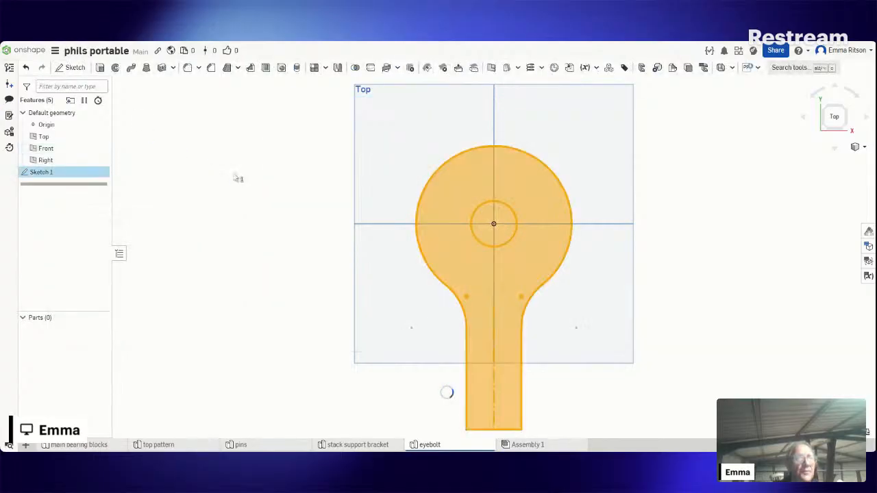
key(shift+e)
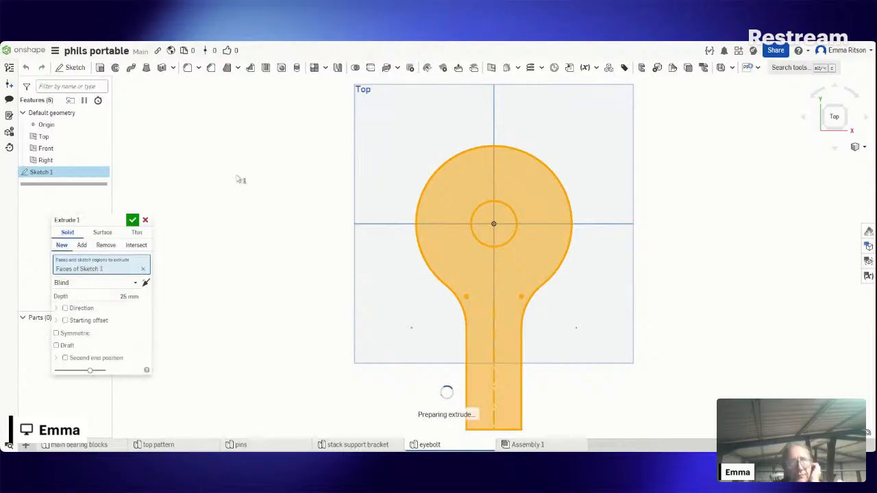
click(97, 300)
text(30)
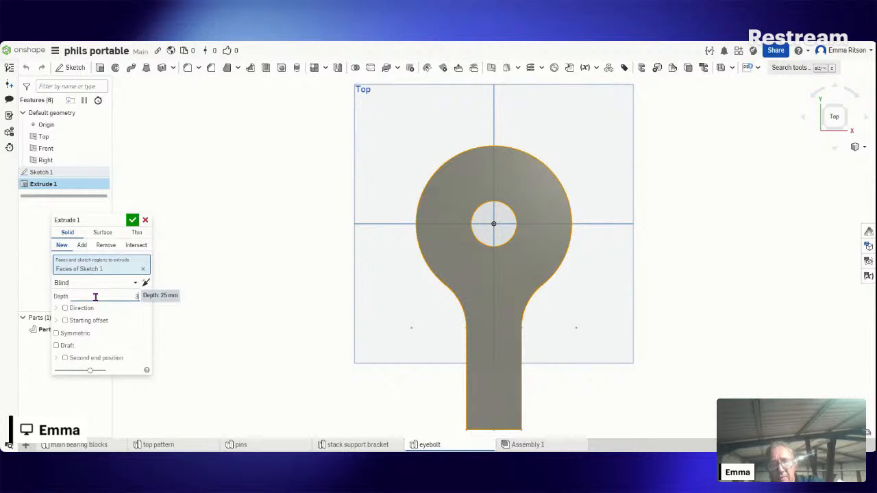
click(133, 220)
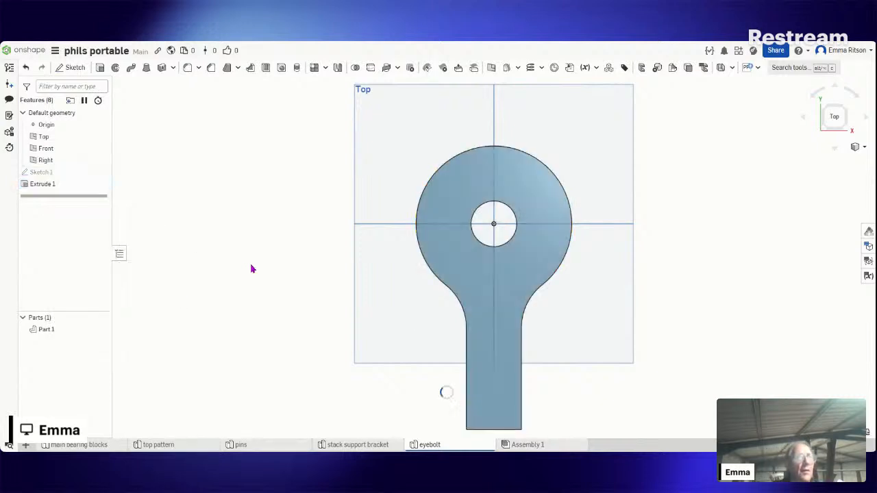
mouse_move(260, 275)
right_down()
mouse_move(309, 283)
mouse_move(328, 276)
mouse_move(279, 275)
mouse_move(276, 237)
mouse_move(253, 251)
mouse_move(241, 276)
mouse_move(253, 280)
mouse_move(293, 264)
mouse_move(264, 274)
mouse_move(238, 299)
mouse_move(272, 256)
mouse_move(313, 256)
mouse_move(250, 276)
right_up()
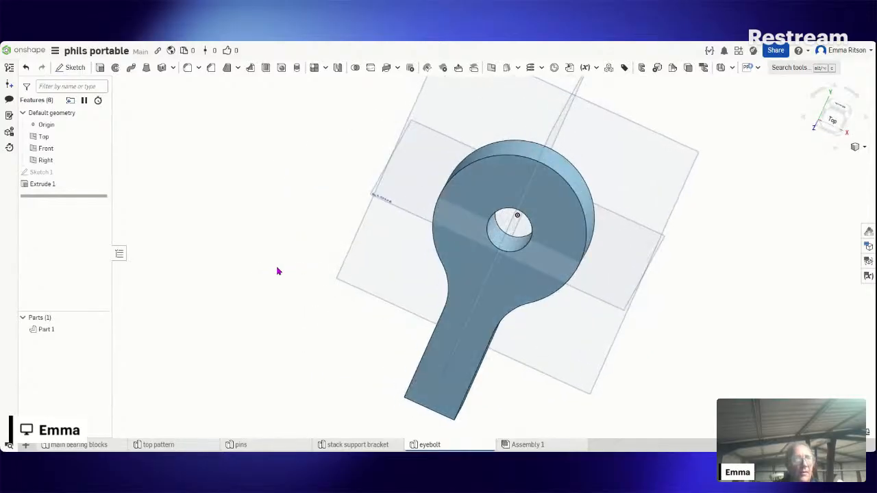
right_drag(277, 271, 288, 278)
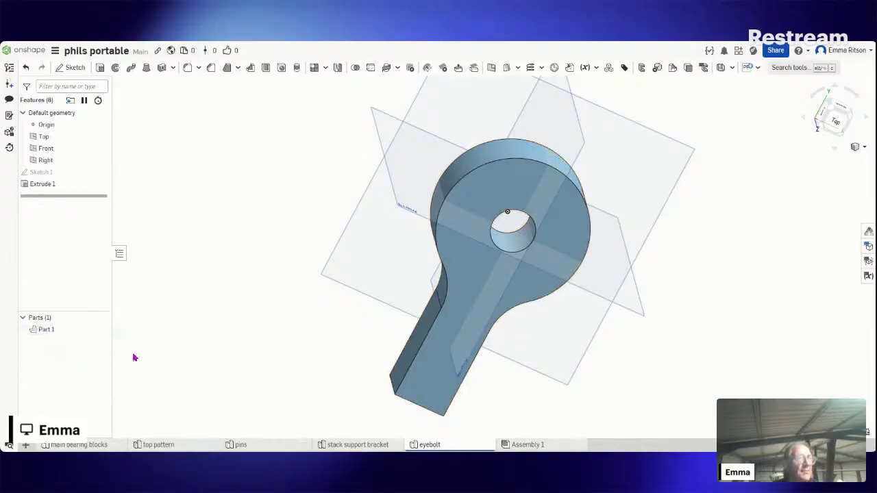
Create a new part studio and start a sketch on its Front plane.
click(26, 444)
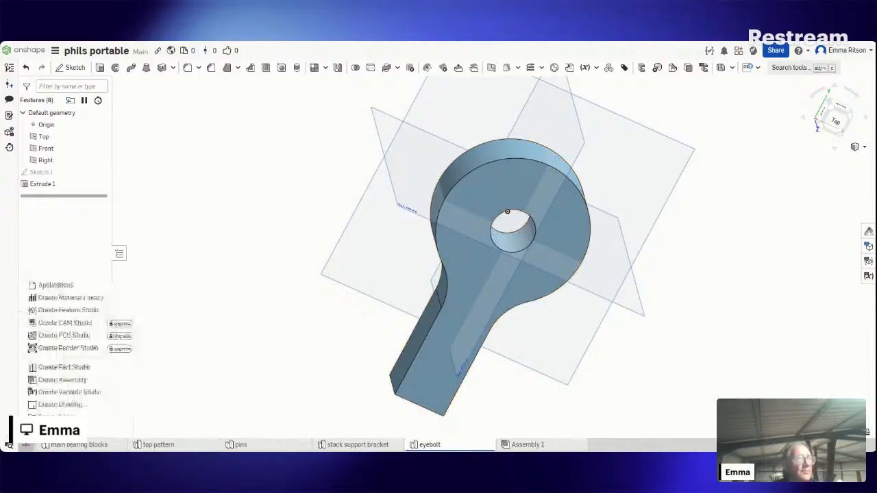
click(68, 367)
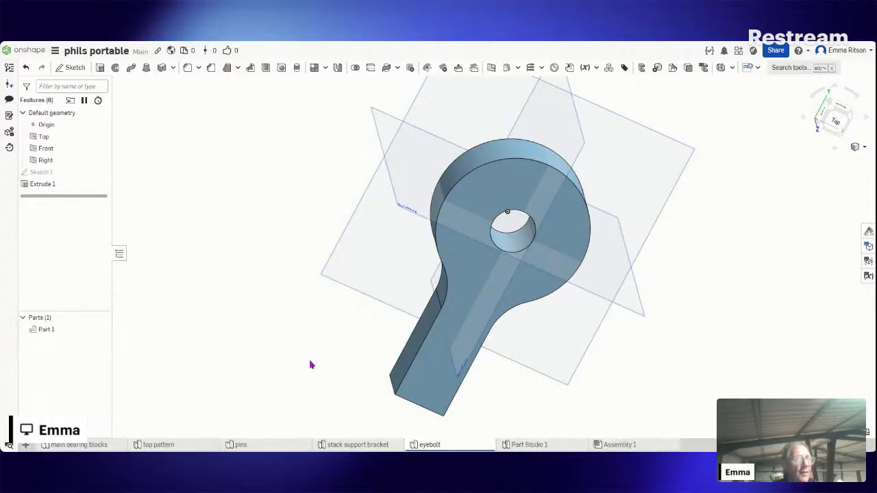
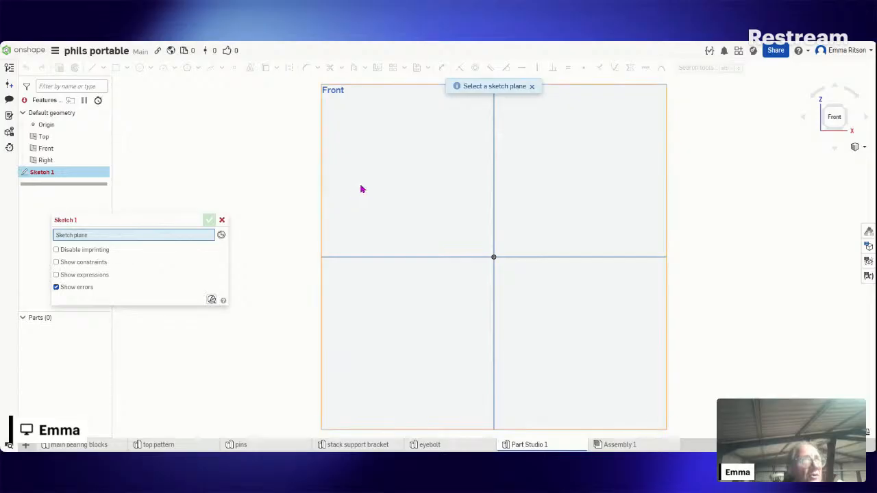
click(360, 188)
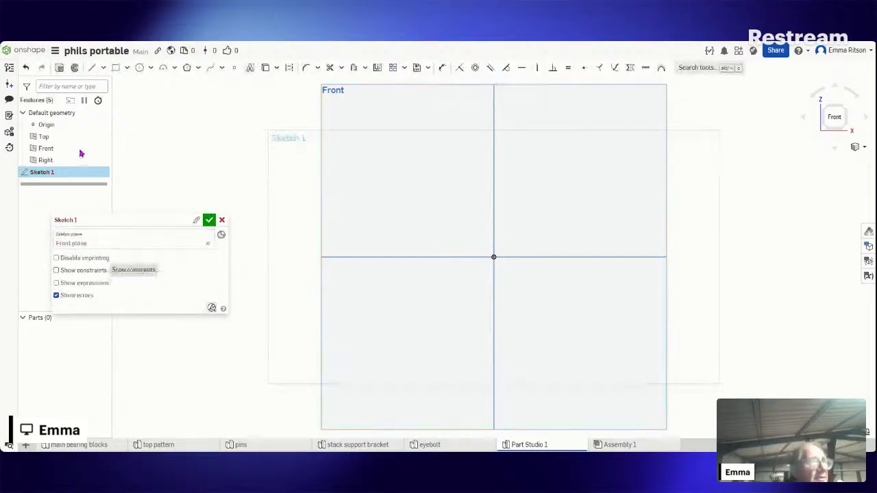
Draw a horizontal line about 105 mm long from the origin in the negative X direction.
click(92, 68)
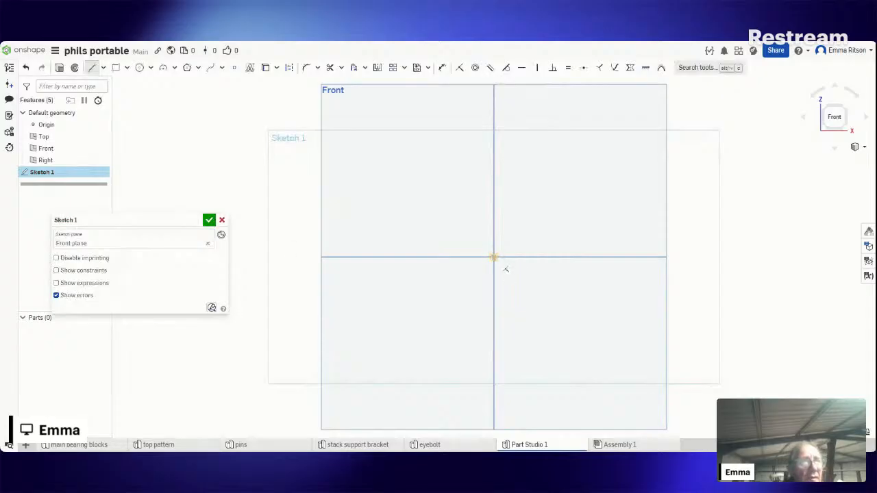
click(493, 258)
click(251, 256)
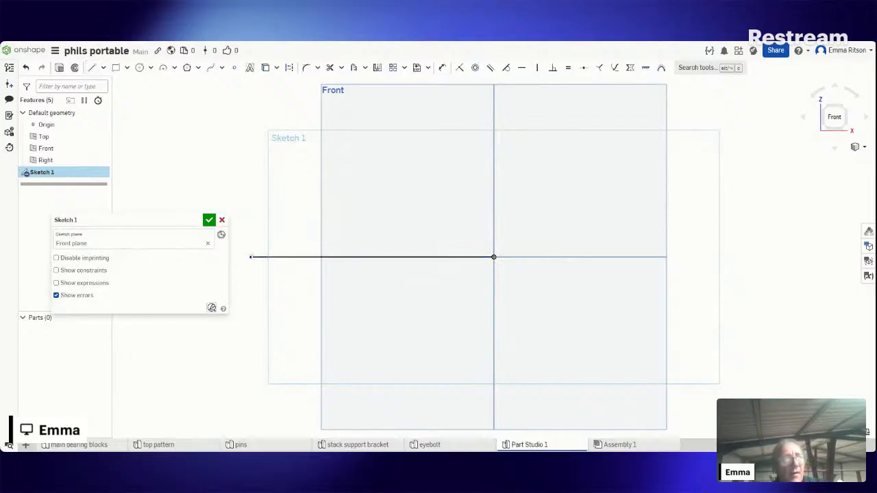
Draw a vertical construction line about 32 mm long straight down from the origin.
click(90, 67)
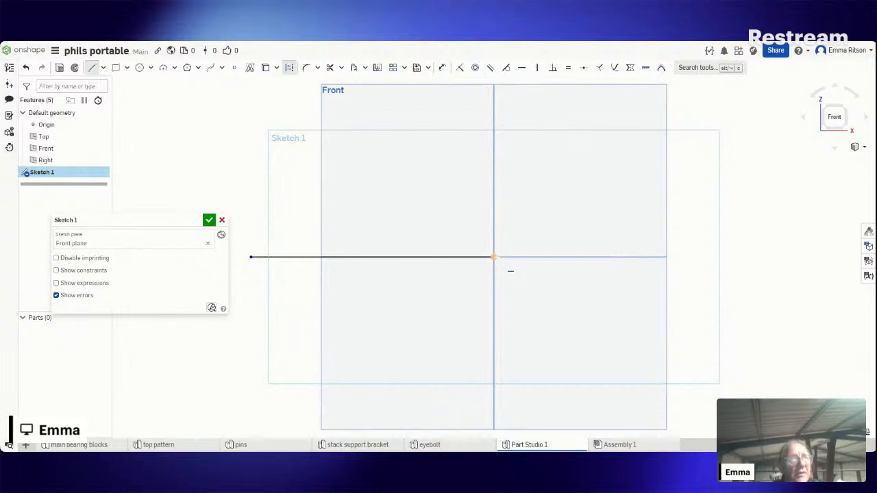
click(510, 272)
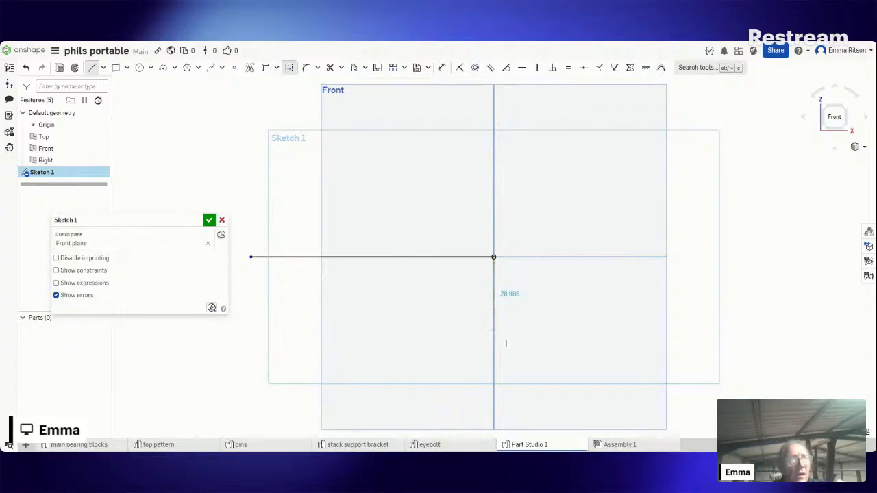
click(505, 344)
key(Escape)
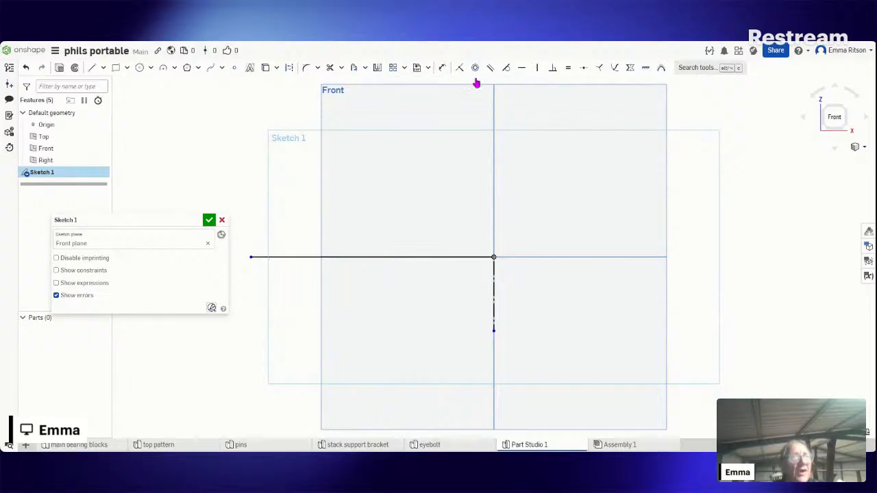
click(444, 69)
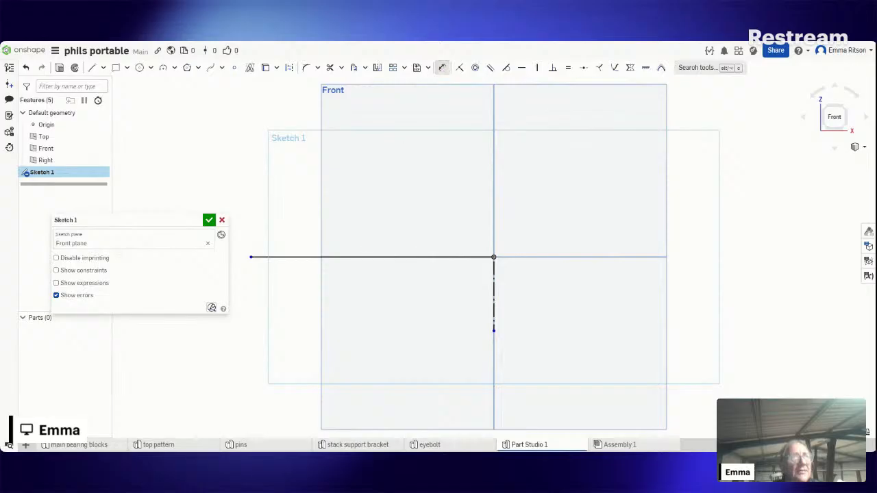
click(274, 258)
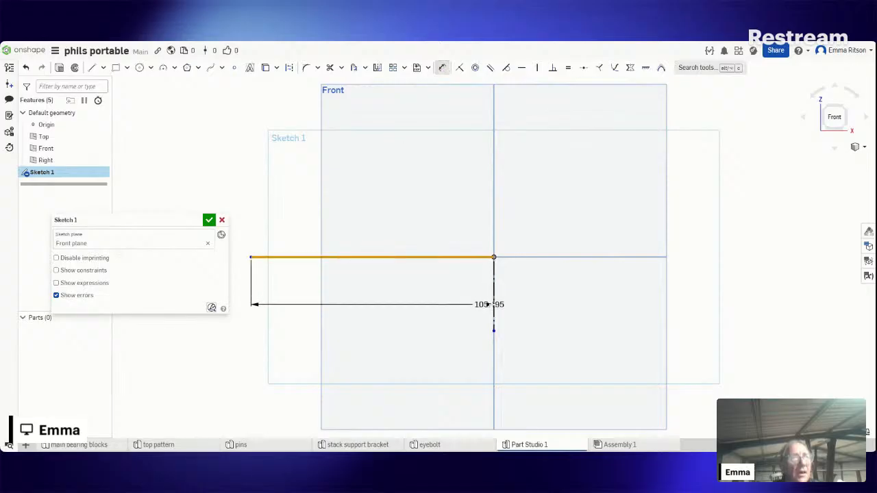
click(494, 303)
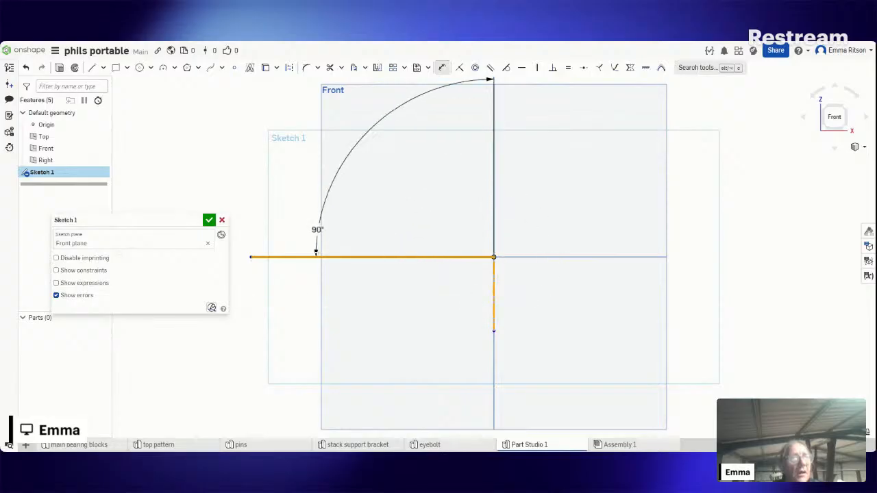
key(Escape)
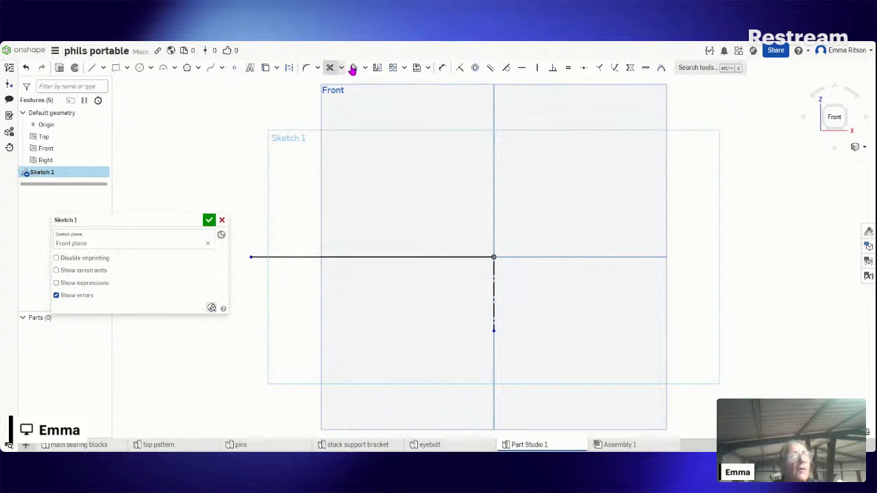
click(442, 69)
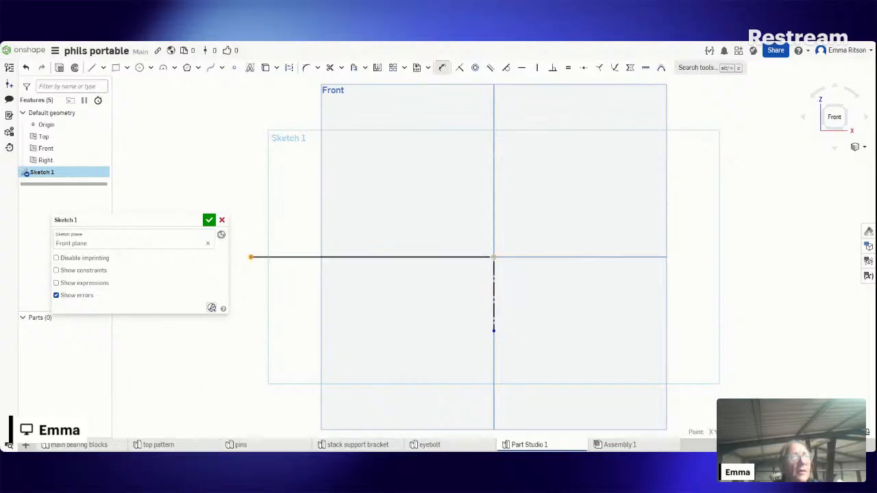
click(489, 257)
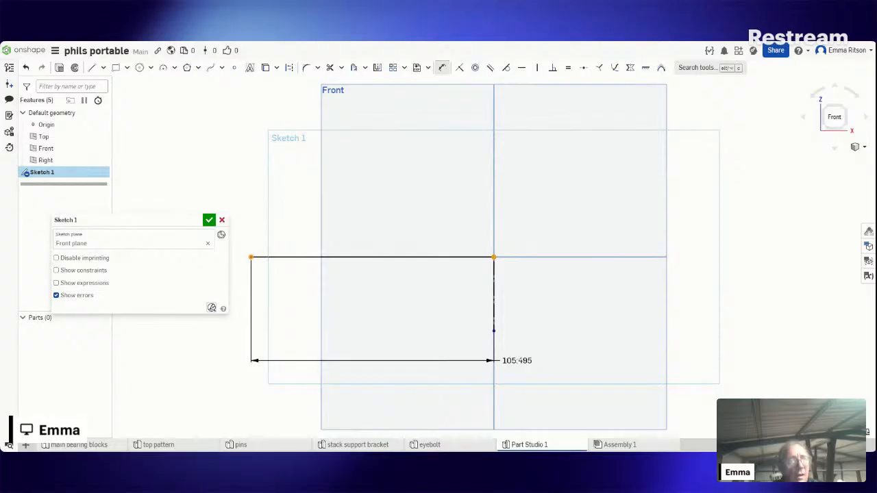
key(Escape)
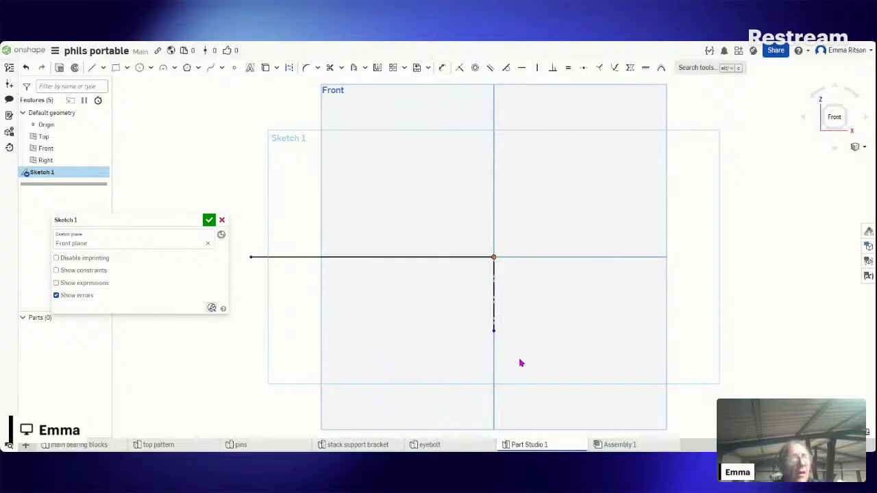
click(289, 67)
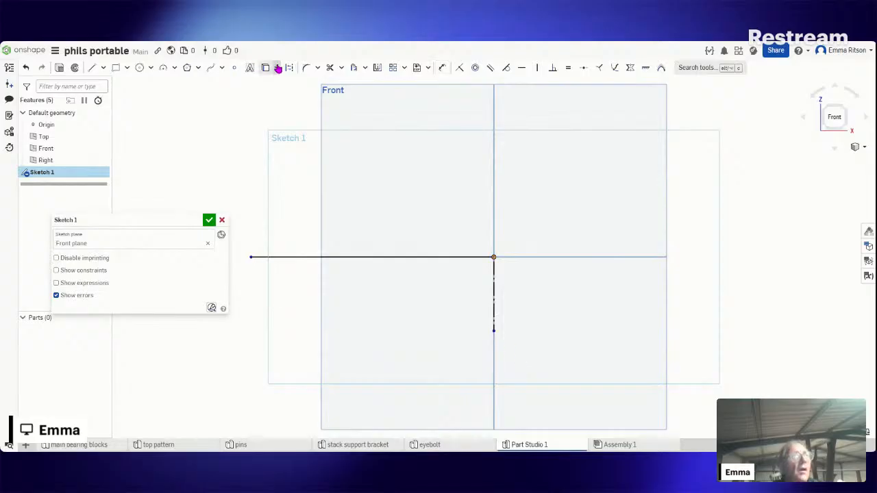
click(334, 258)
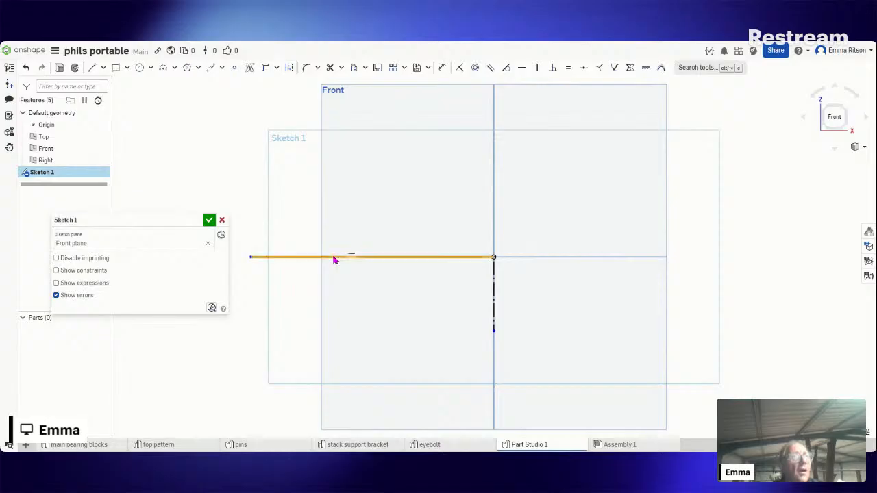
click(442, 69)
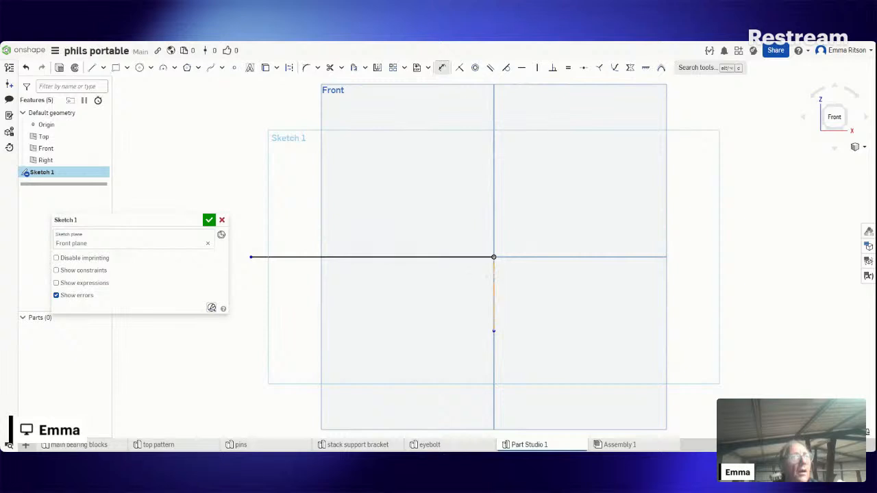
click(493, 301)
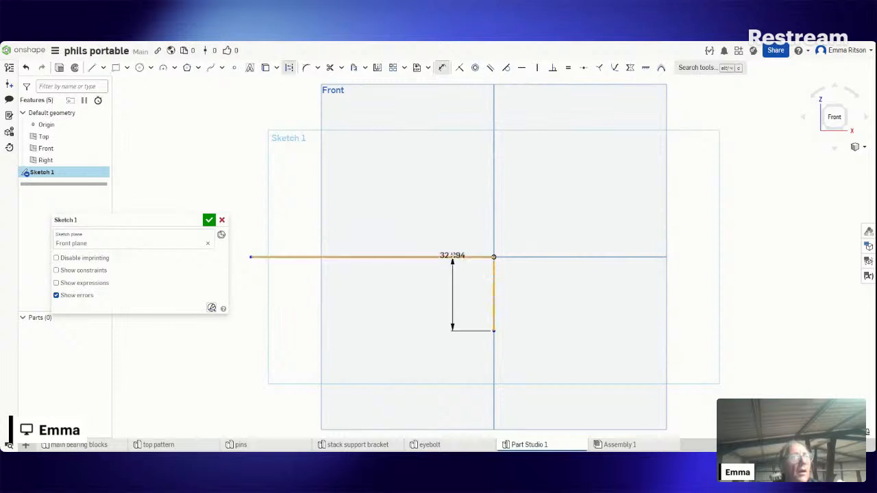
click(457, 257)
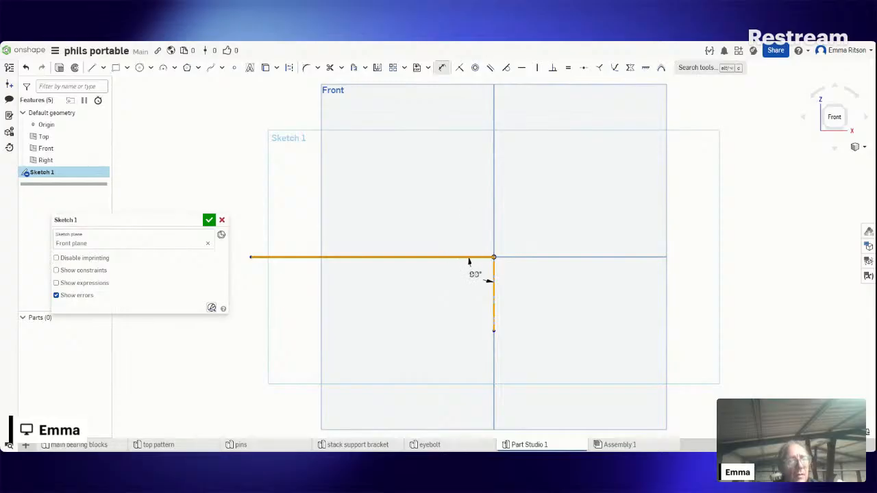
key(Escape)
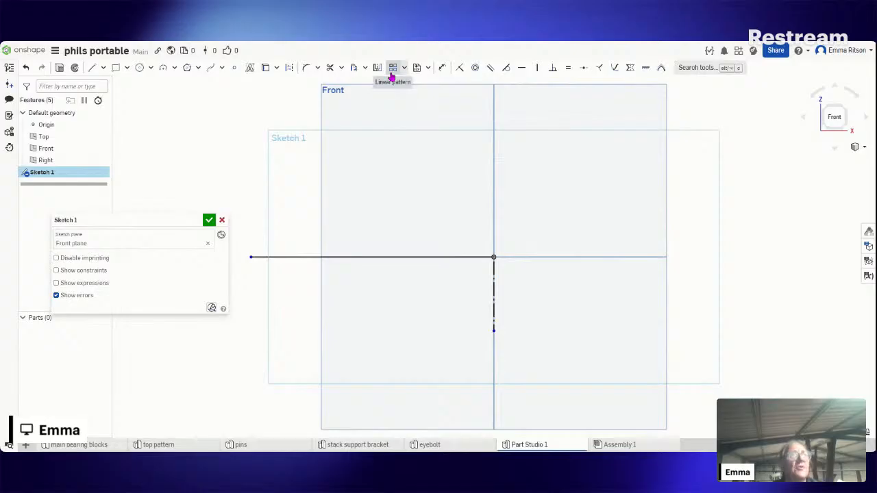
click(442, 67)
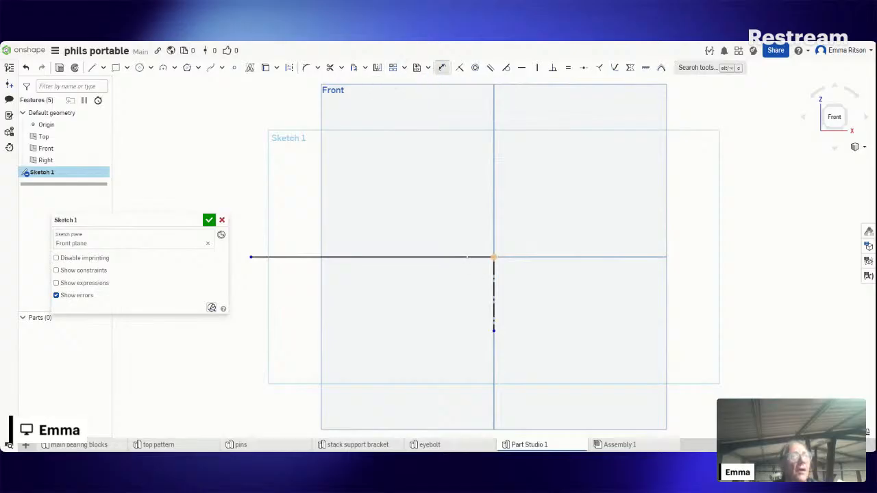
click(467, 257)
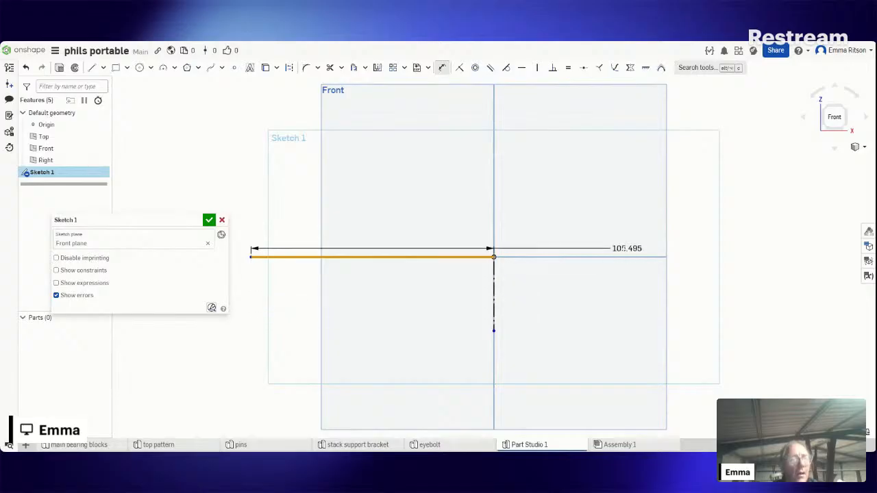
key(Escape)
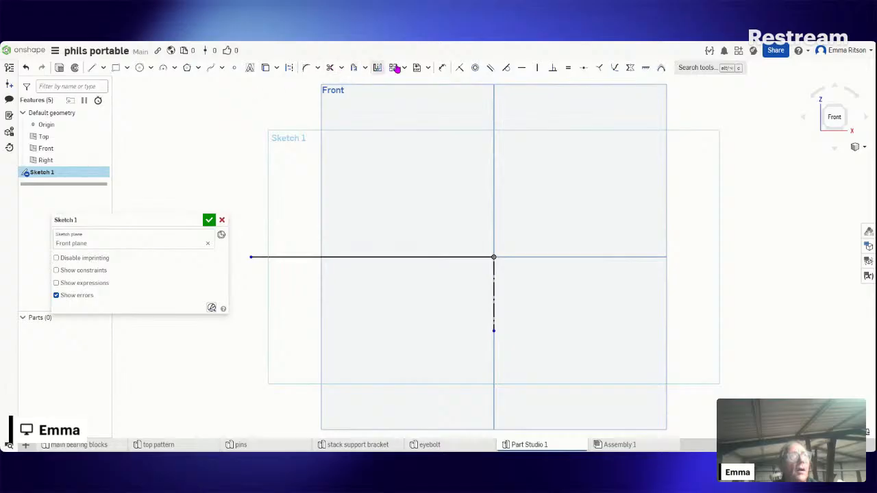
Dimension the horizontal line's outer endpoint about the vertical construction line as a 280 mm diameter.
click(442, 70)
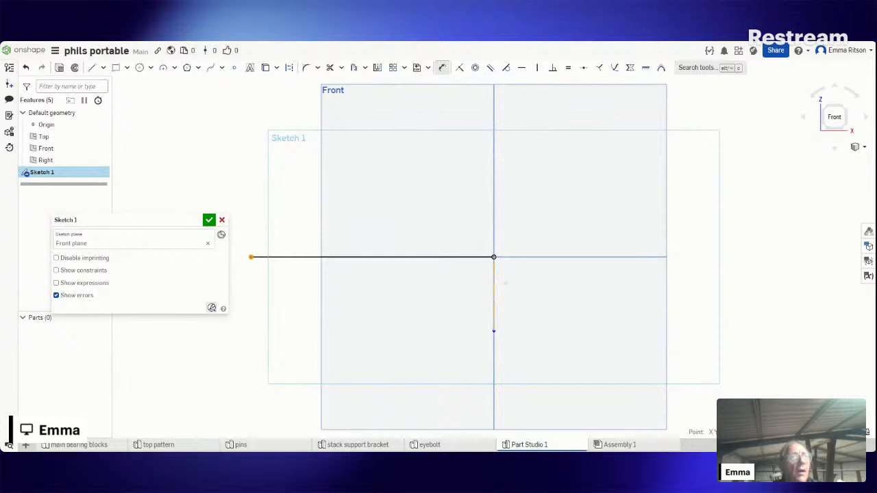
click(494, 290)
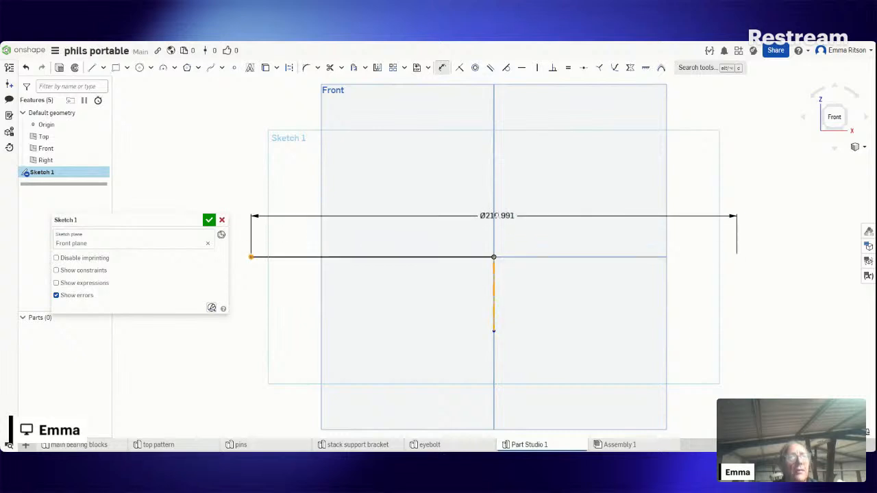
click(498, 216)
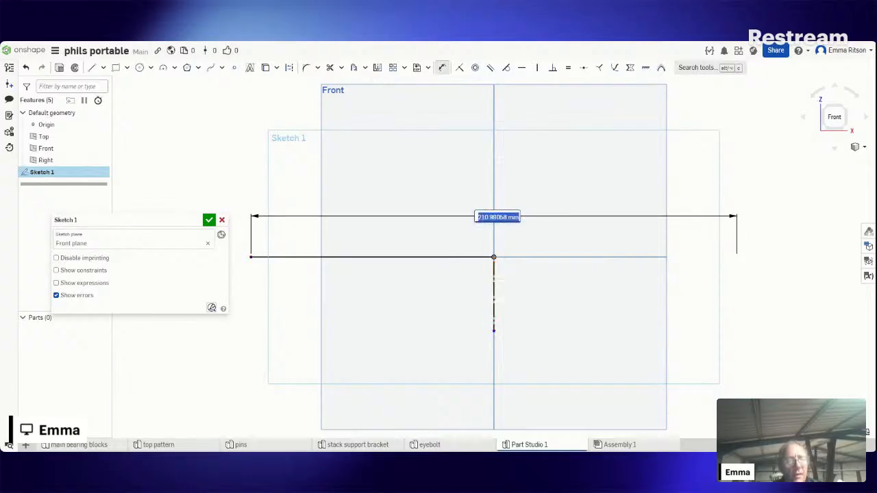
text(28)
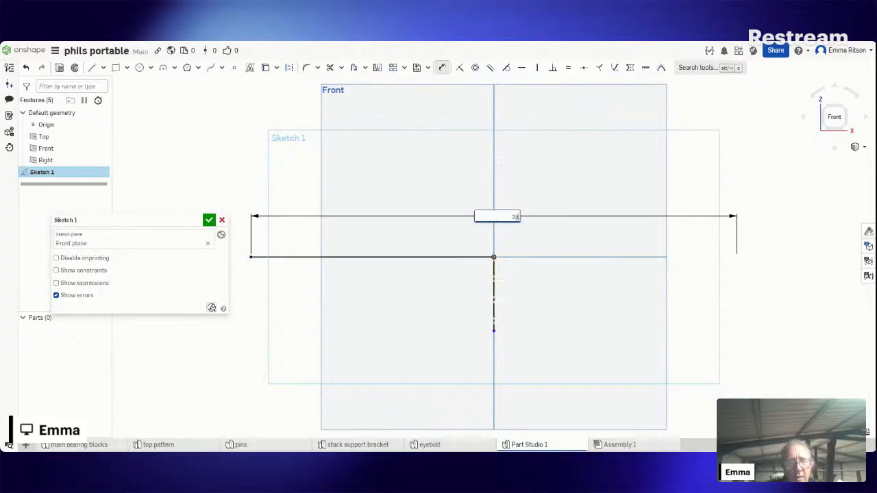
text(0)
key(Return)
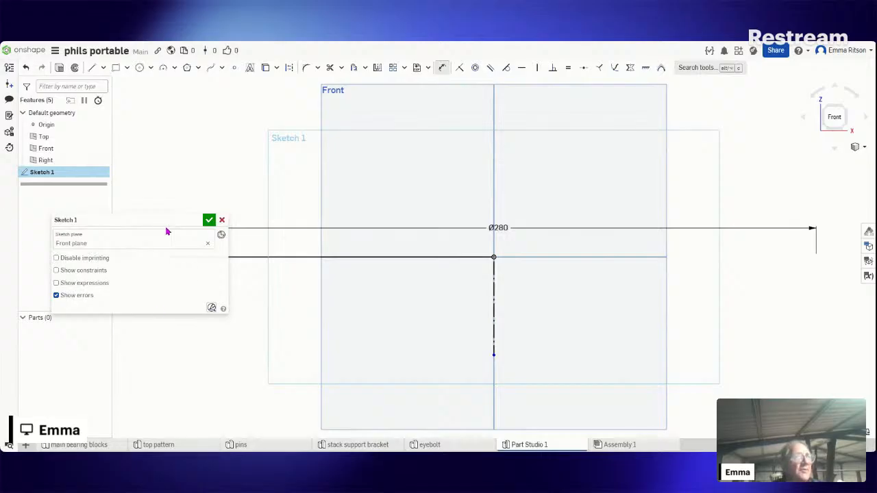
Draw a 5 mm vertical line straight down from the outer end of the horizontal line.
drag(166, 223, 215, 86)
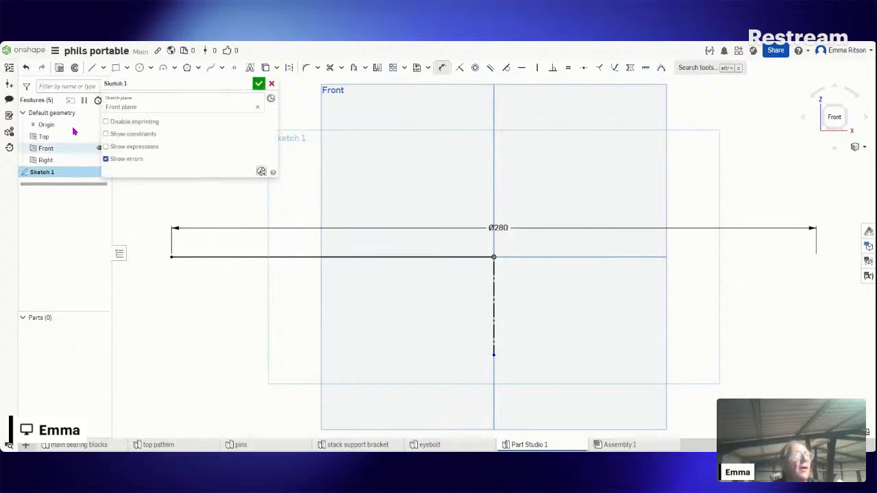
click(92, 68)
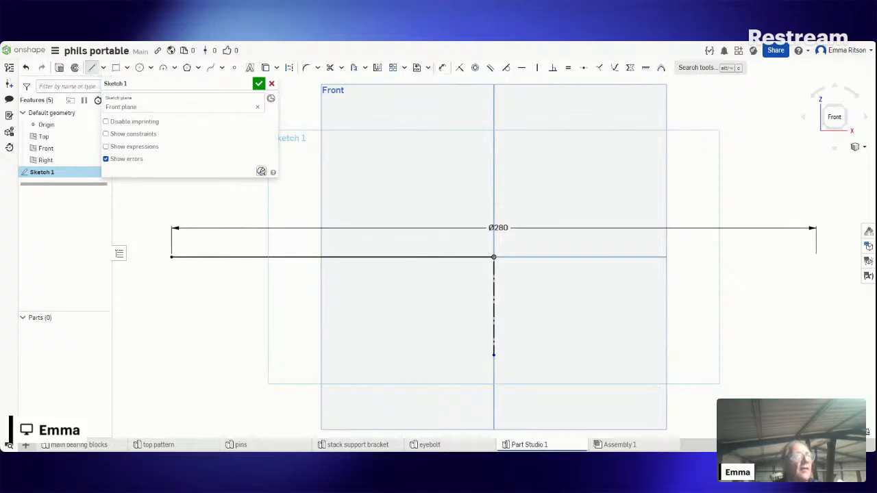
click(171, 257)
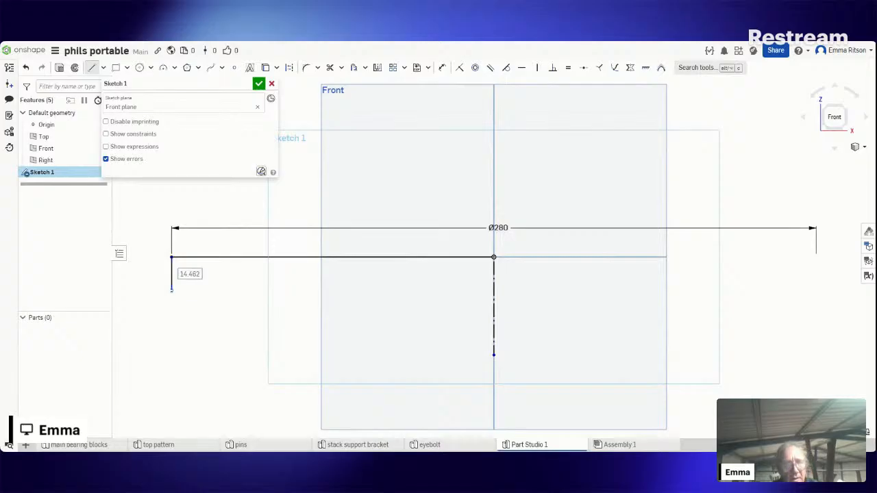
key(grave)
text(5)
key(Return)
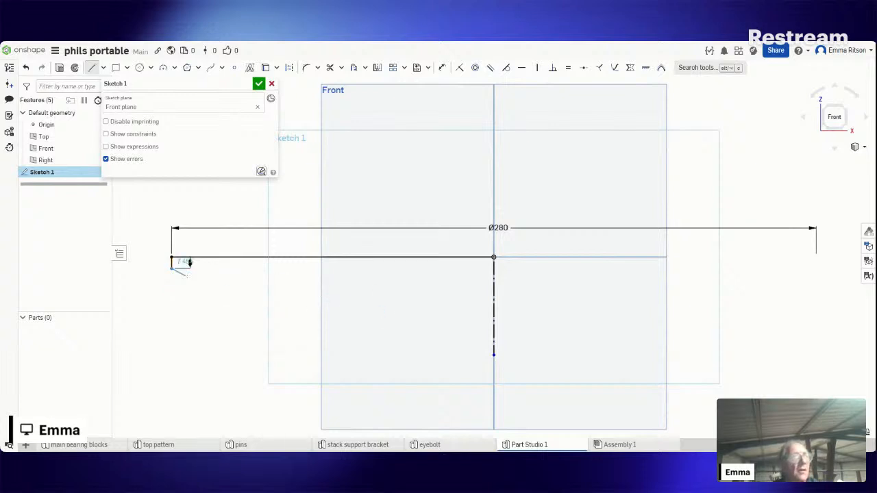
key(Escape)
click(191, 265)
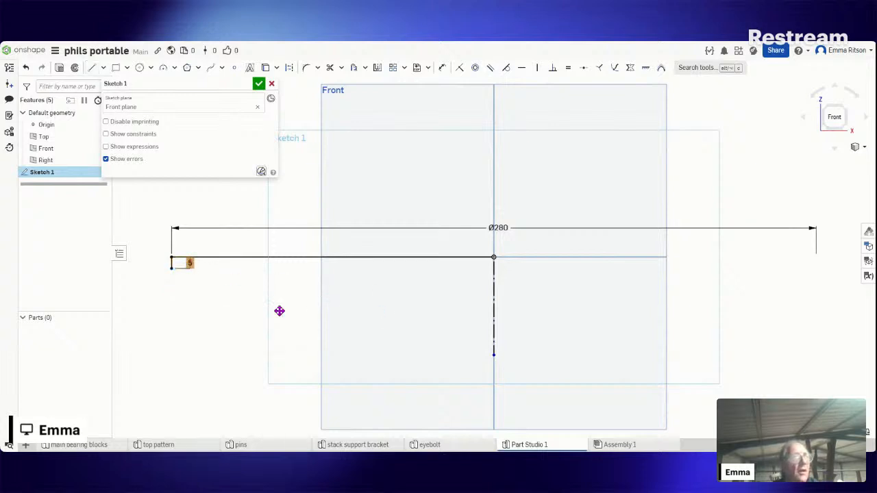
Set the length of the short vertical line at the outer edge to 15 mm.
double_click(189, 261)
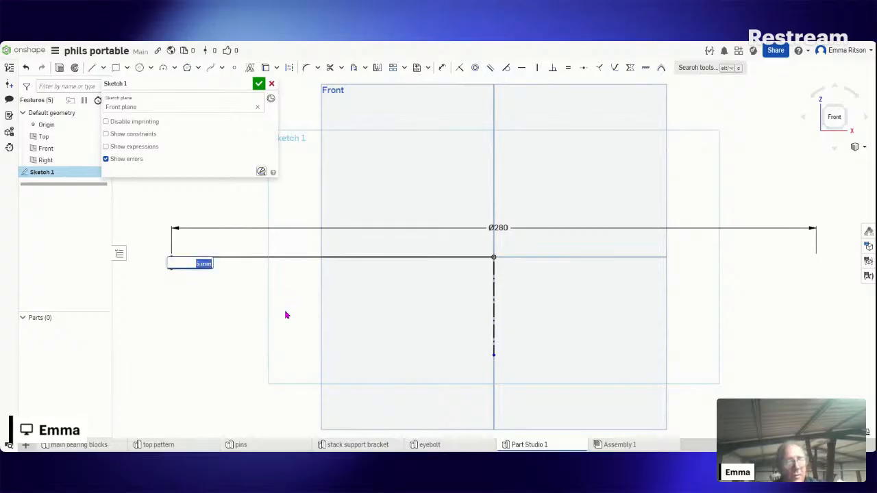
text(1)
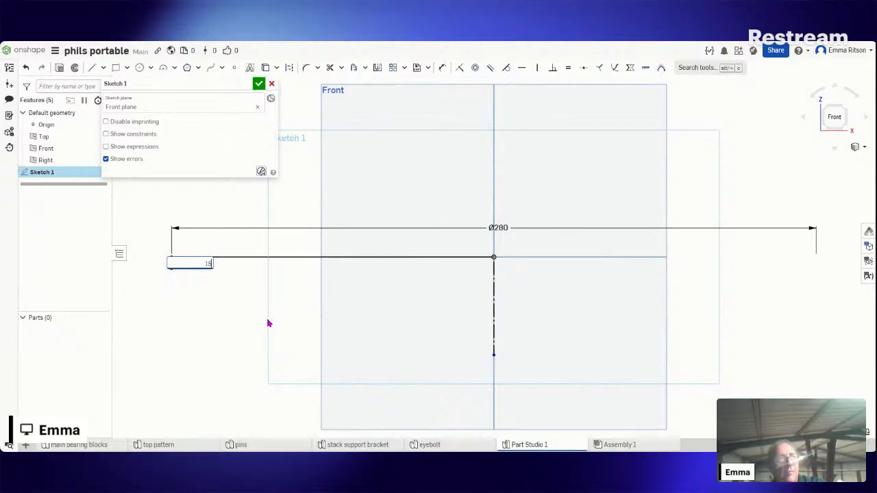
text(5)
key(Return)
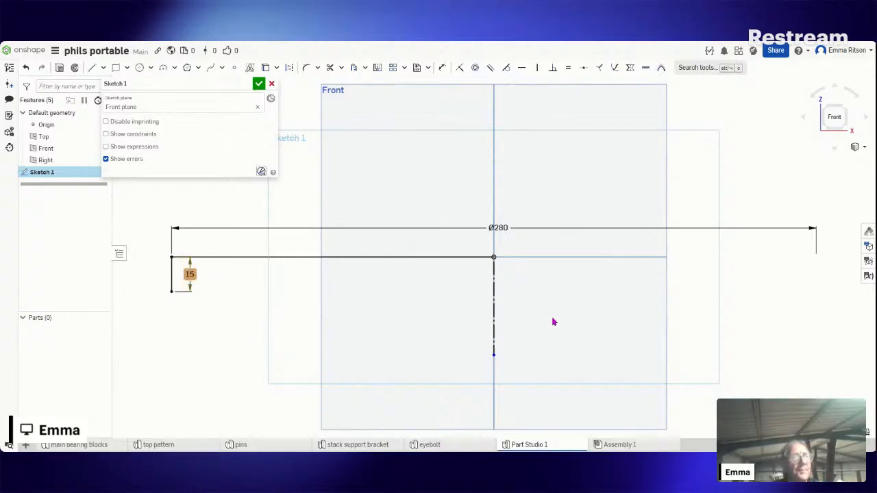
Draw a horizontal line about 39 mm long from the construction line in the negative X direction, below the first horizontal line.
click(92, 67)
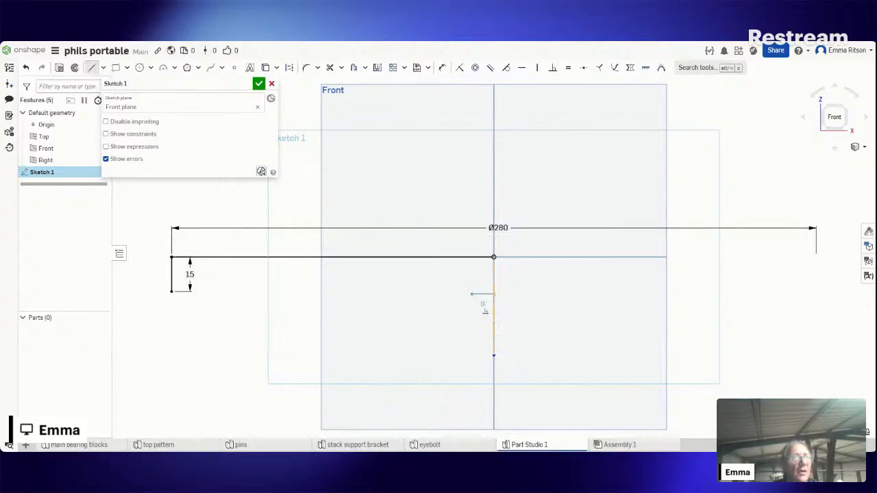
click(494, 294)
click(403, 294)
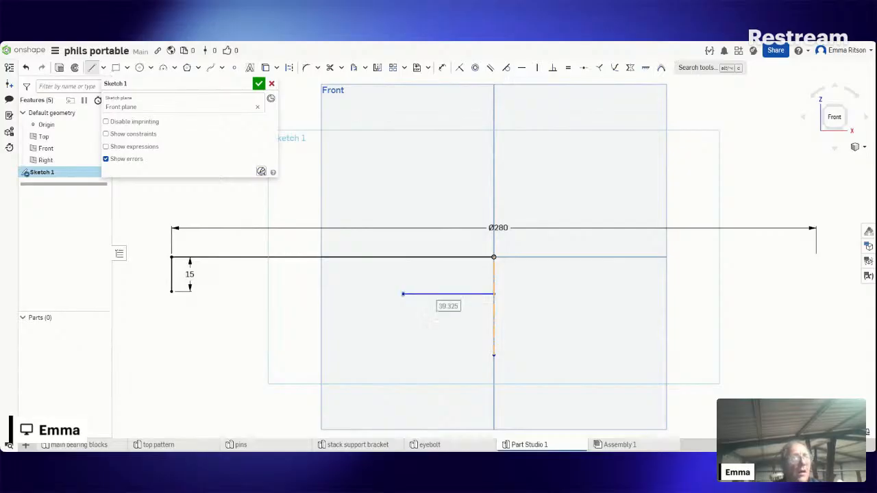
key(Escape)
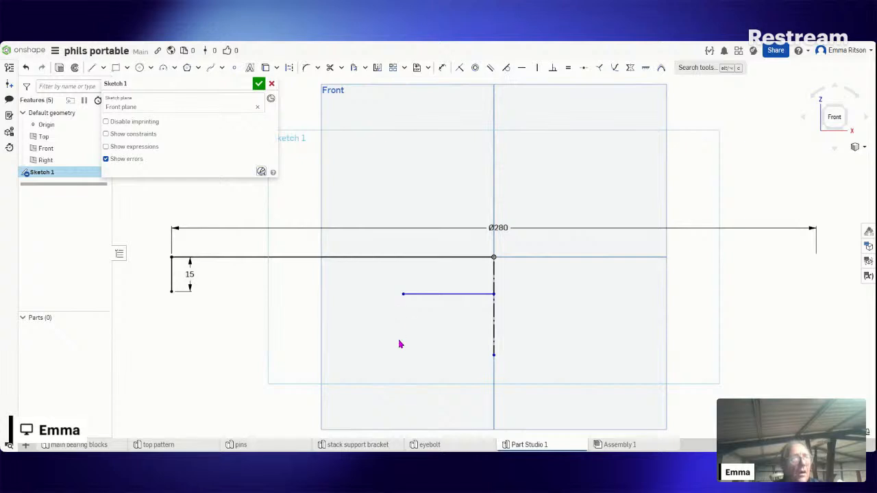
Dimension the vertical distance from the origin to the second horizontal line's inner endpoint as 25 mm.
click(443, 67)
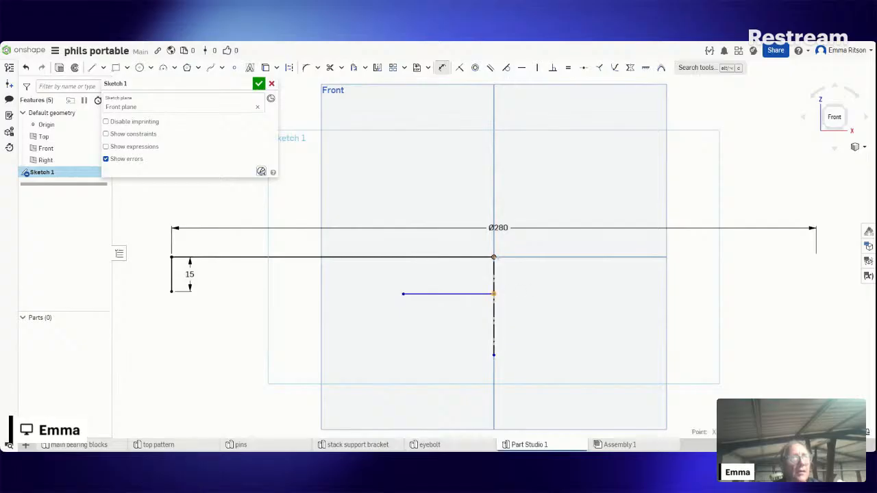
click(493, 294)
click(530, 276)
text(20)
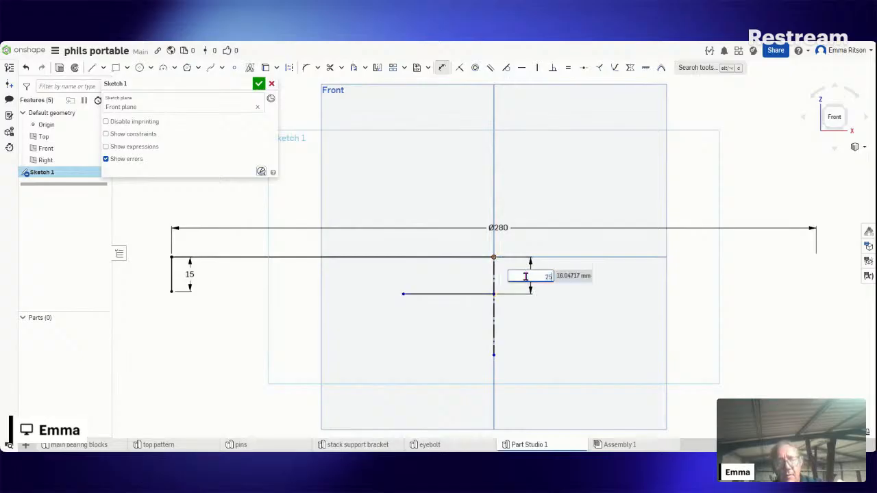
key(Return)
double_click(531, 276)
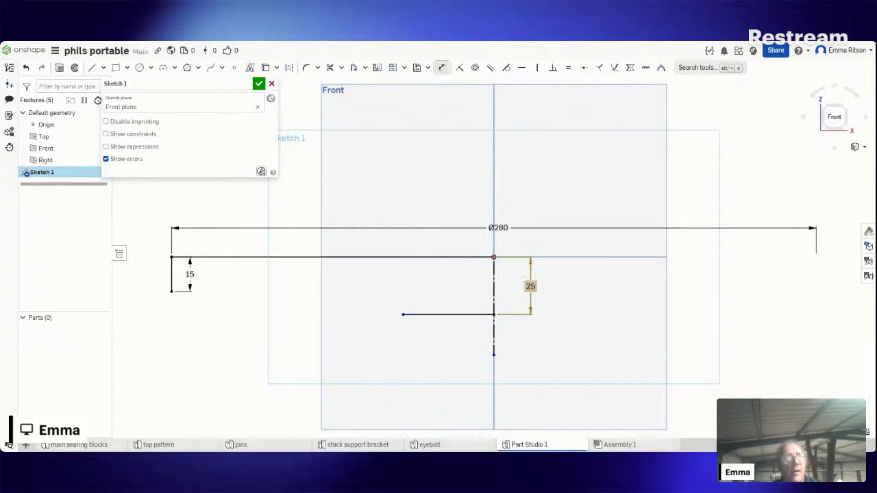
text(25)
key(Return)
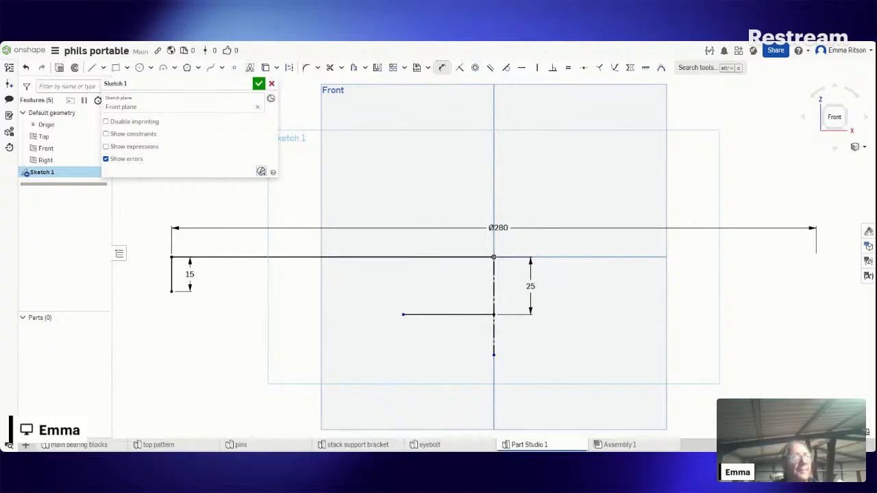
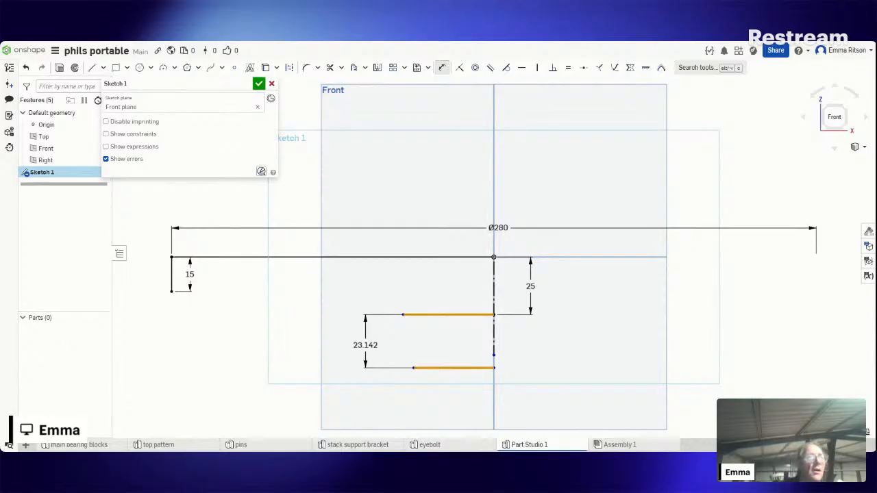
Place the dimension between the two lower horizontal lines and set their spacing to 40 mm.
mouse_move(366, 345)
mouse_down()
mouse_move(282, 345)
mouse_move(369, 344)
mouse_up()
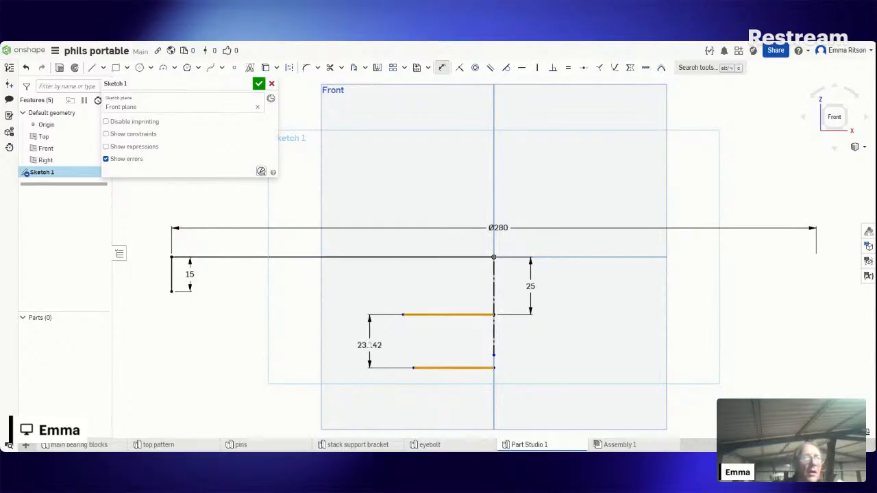
double_click(369, 345)
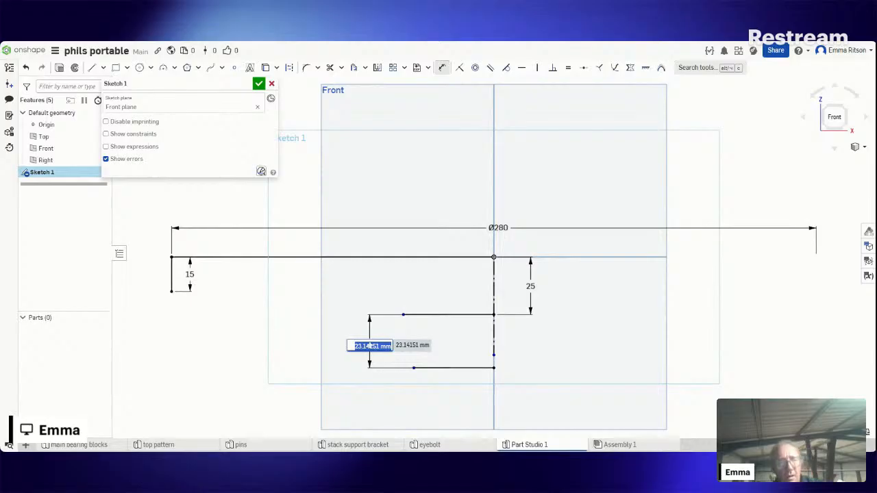
text(40)
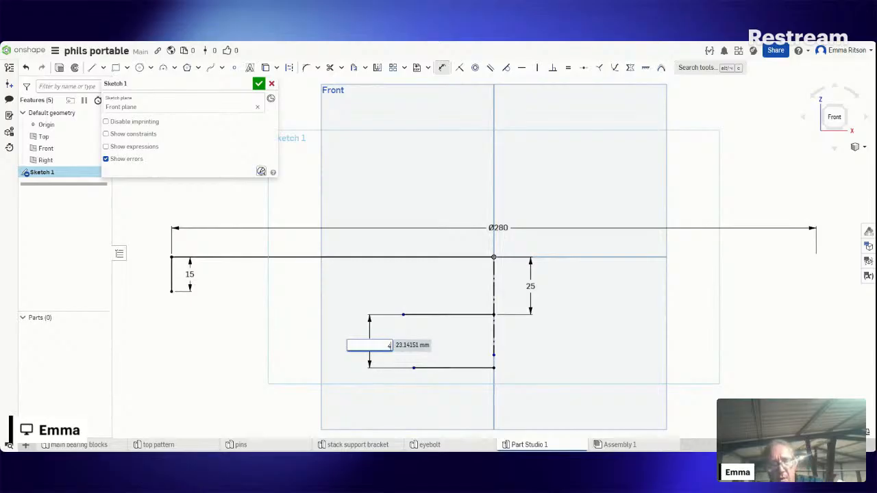
key(Return)
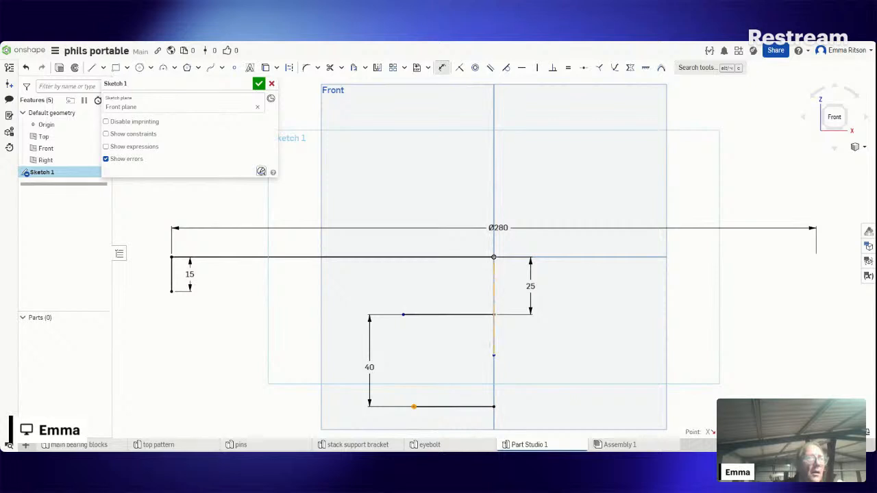
Dimension the lowest horizontal line's outer endpoint about the construction line as a 40 mm diameter.
click(494, 341)
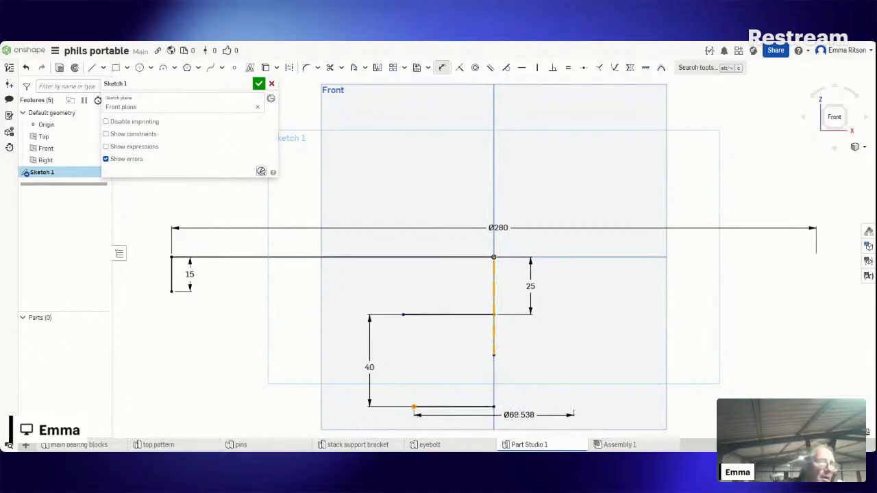
click(519, 414)
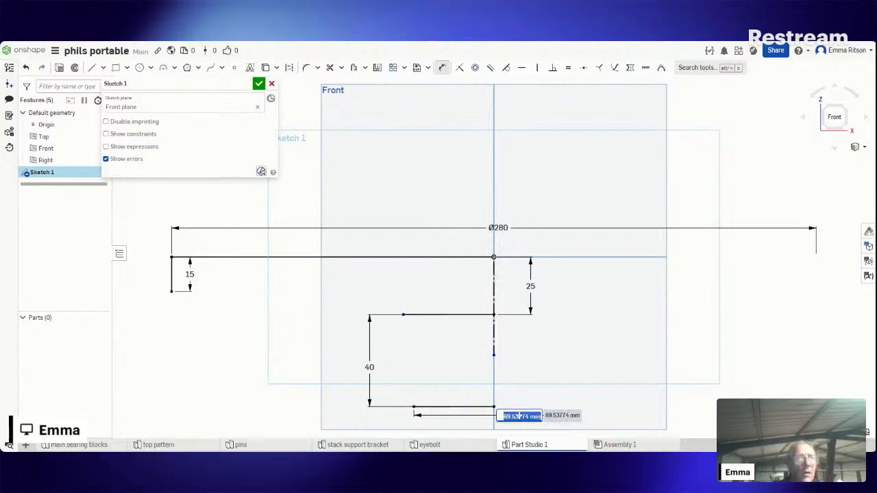
text(40)
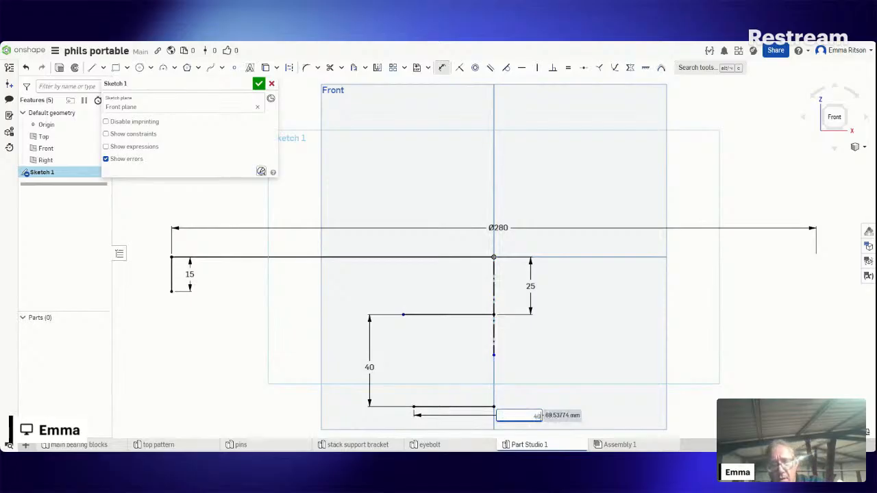
key(Return)
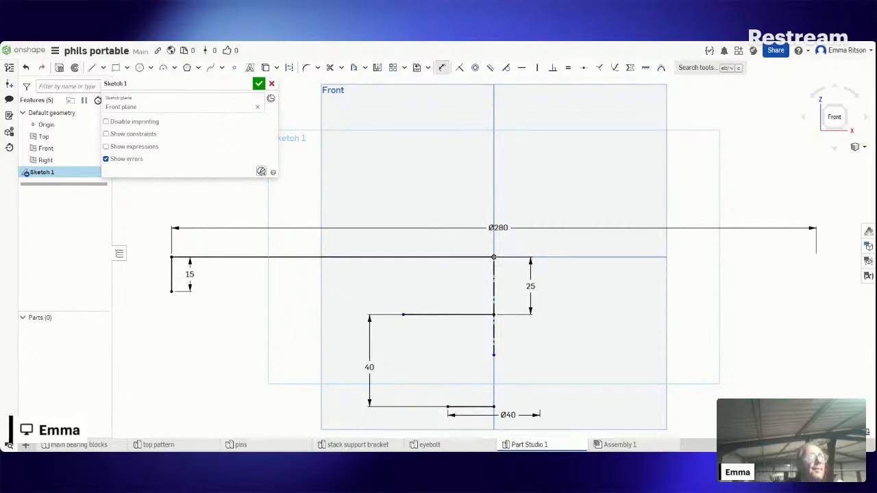
Draw a vertical line from the outer end of the lowest horizontal line up to the horizontal line above it.
click(91, 67)
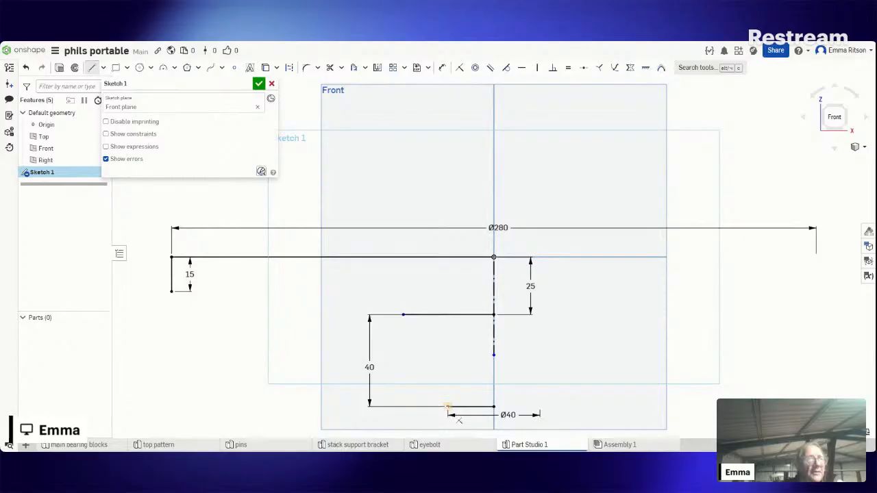
click(447, 406)
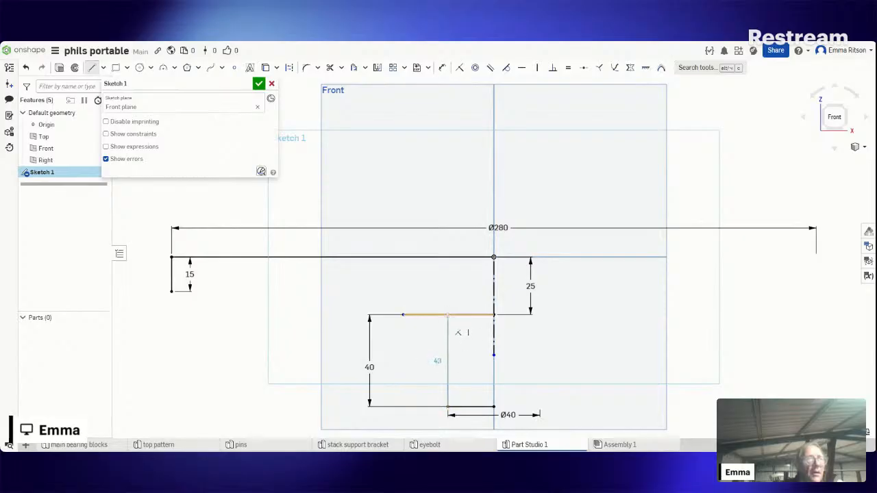
click(448, 315)
key(Escape)
key(grave)
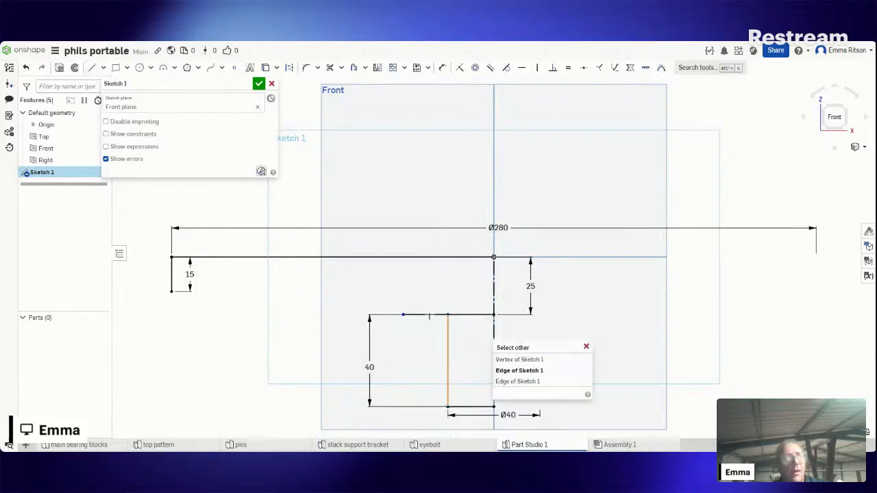
key(grave)
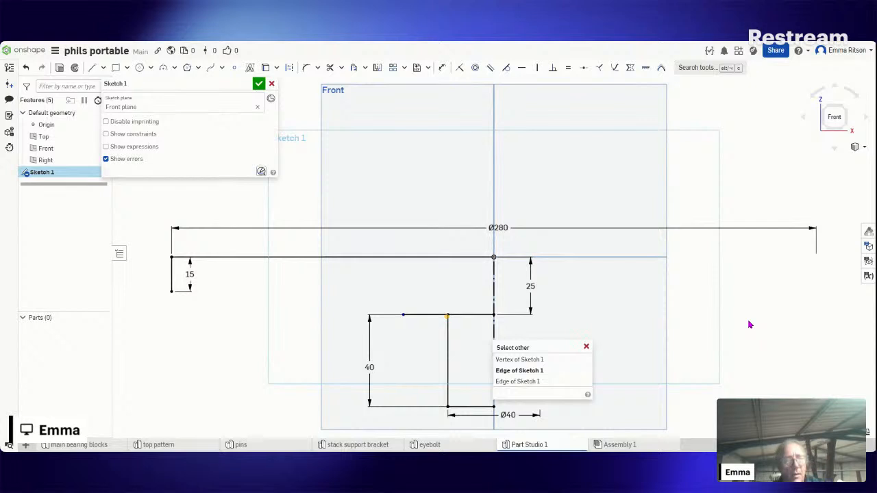
key(Escape)
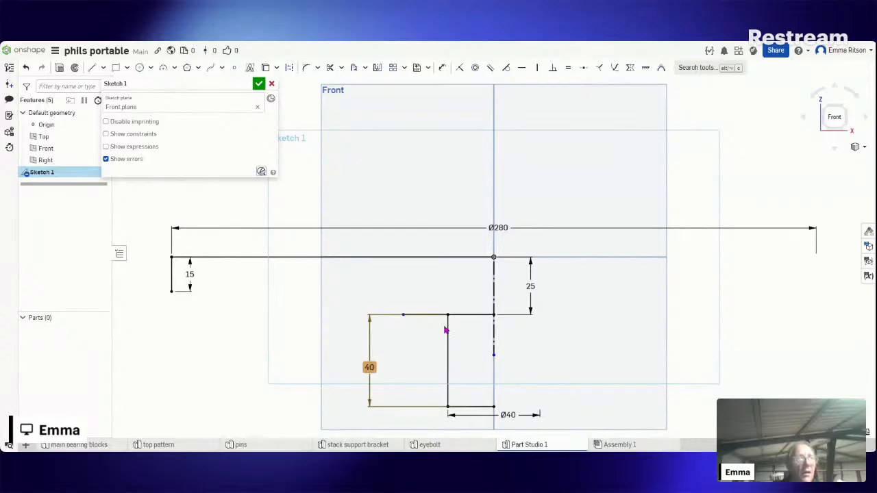
click(422, 361)
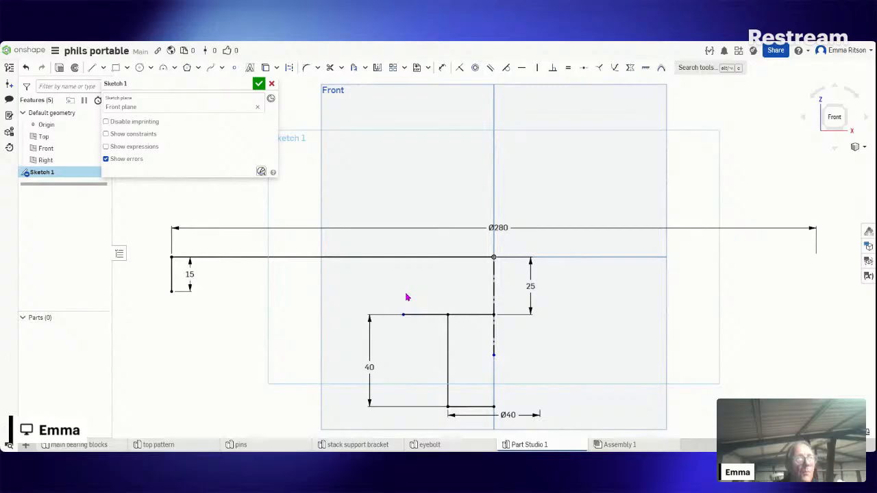
Draw a horizontal construction line about 74 mm long outward from the vertical centreline, just below the second horizontal line.
click(91, 67)
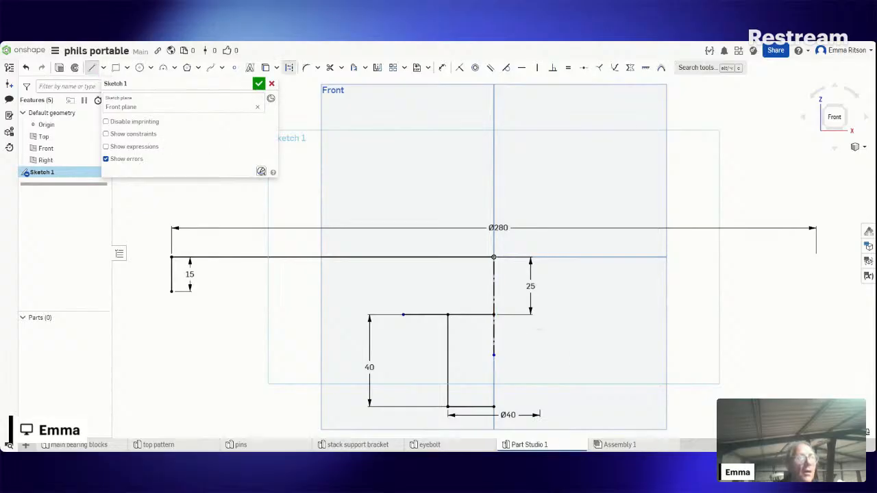
click(494, 325)
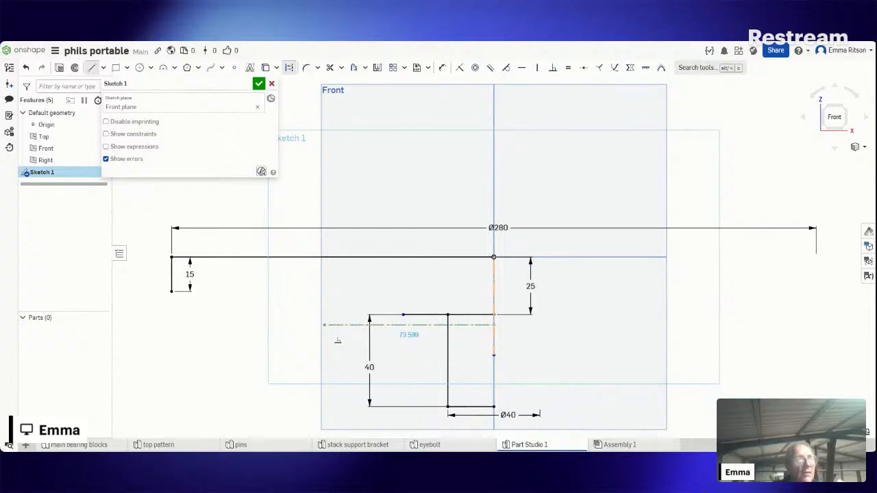
click(324, 324)
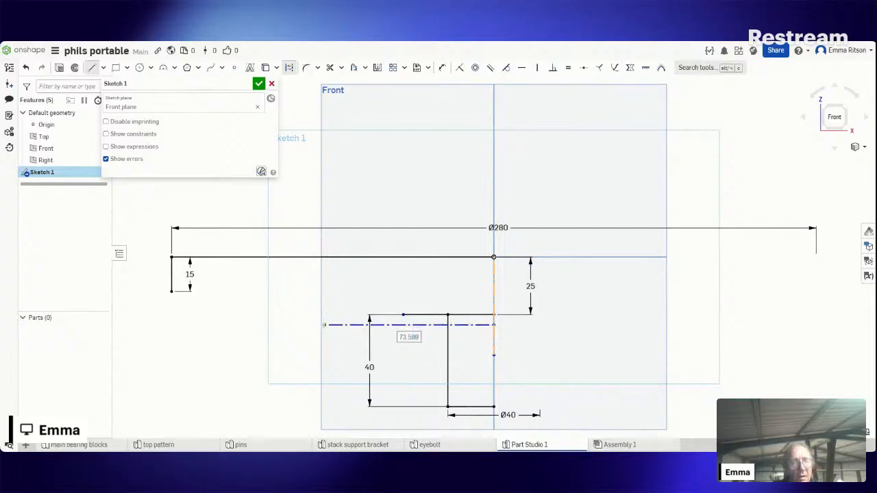
key(Escape)
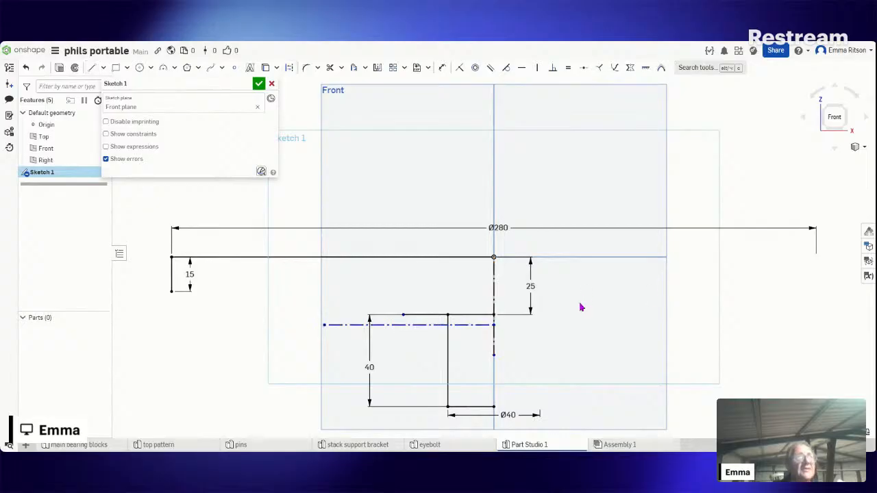
Dimension the spacing between the horizontal construction line and the solid horizontal line above it as 4 mm.
click(442, 70)
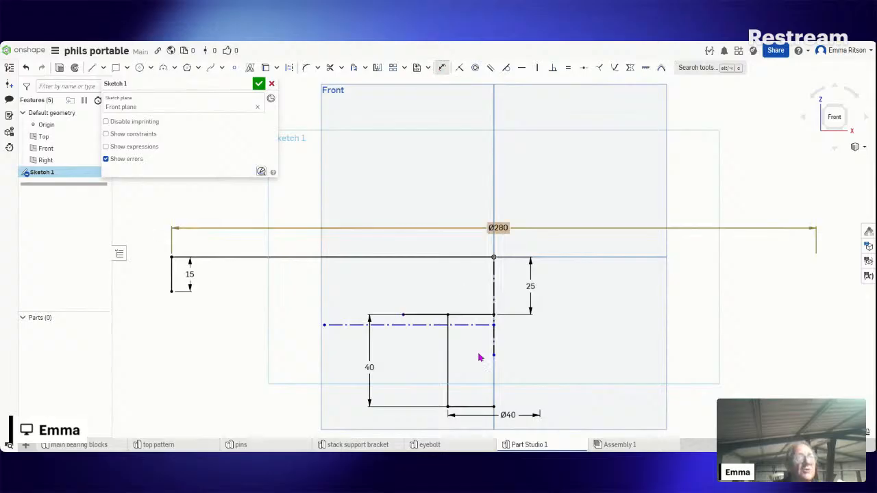
click(478, 325)
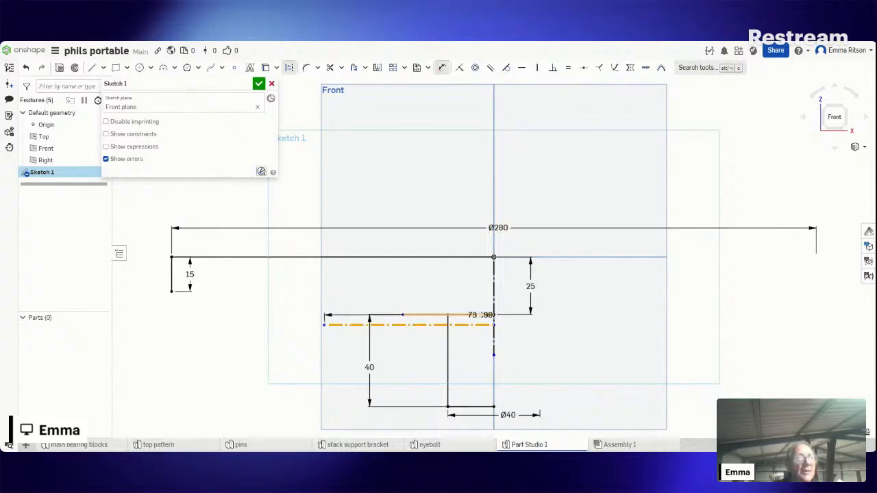
click(480, 315)
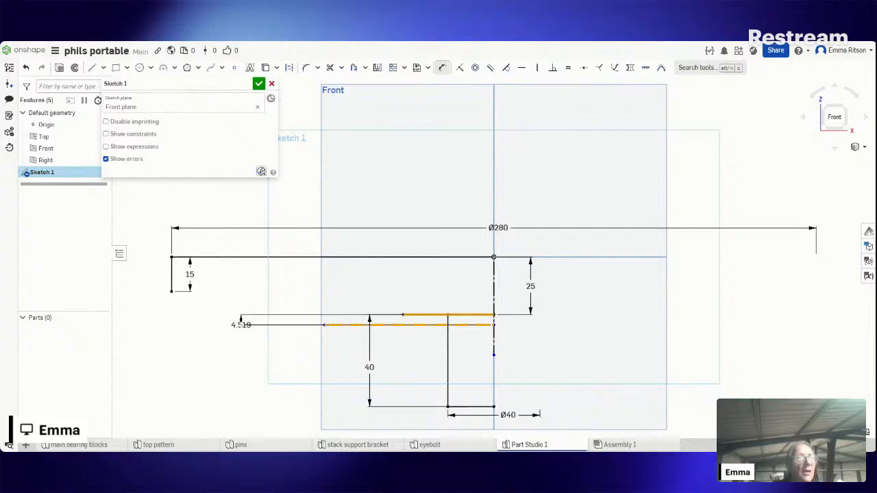
click(240, 322)
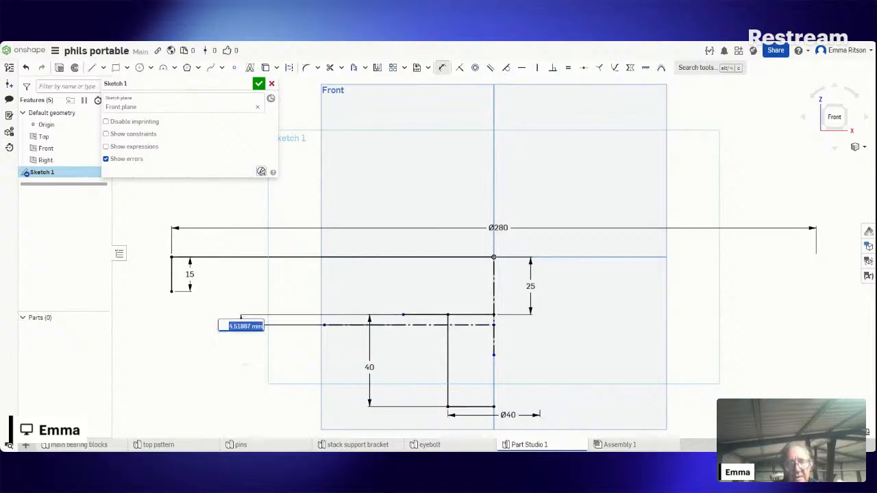
text(4)
key(Return)
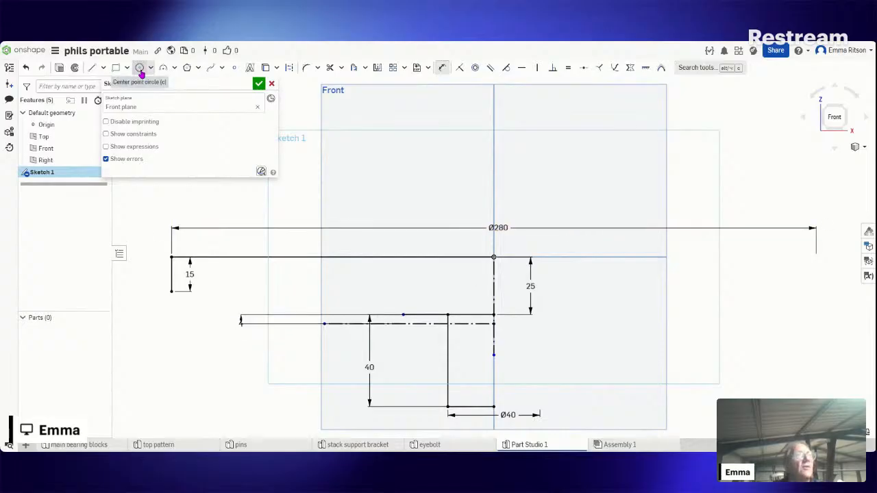
Draw a centre point arc where the construction line crosses the vertical line, forming a 4 mm radius semicircle facing the centreline.
click(175, 70)
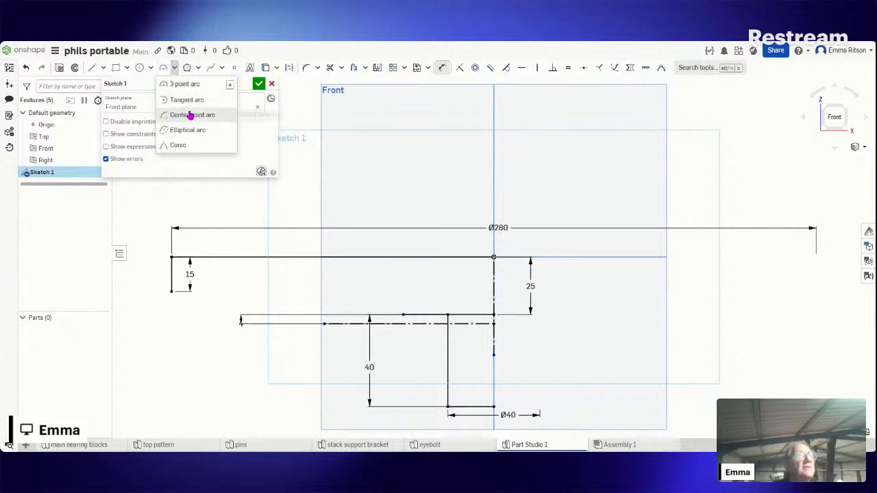
click(204, 115)
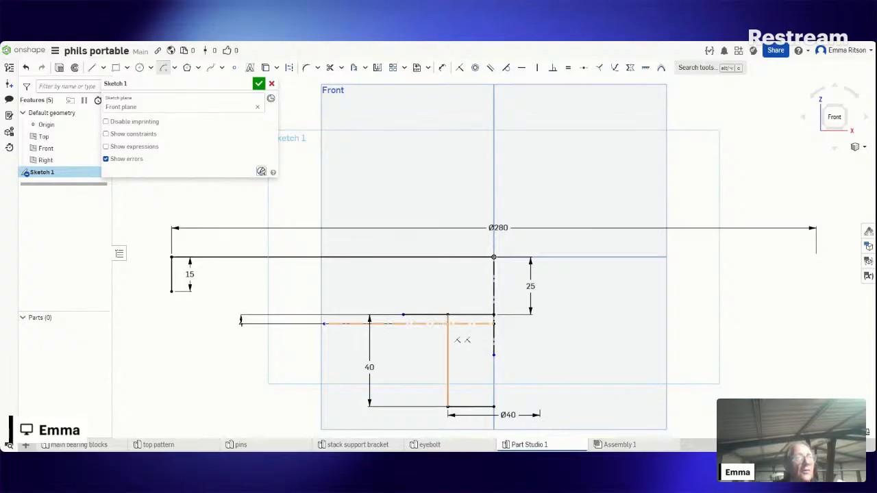
click(448, 323)
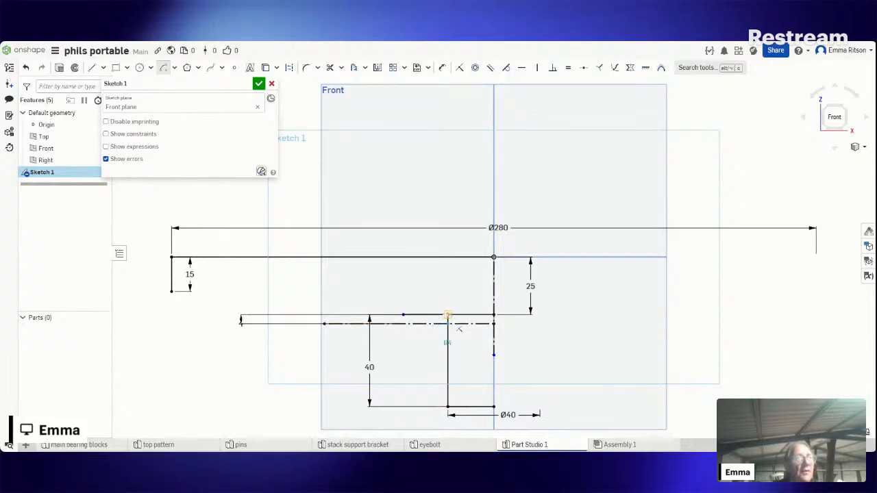
click(448, 315)
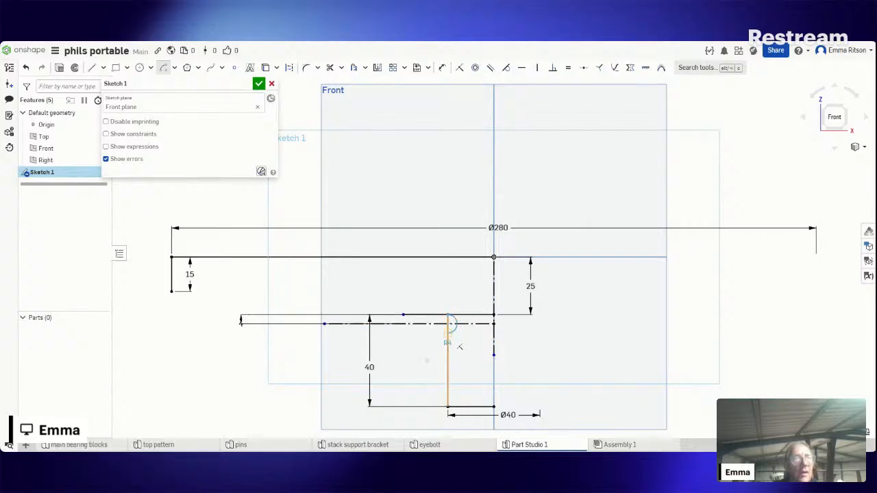
click(448, 333)
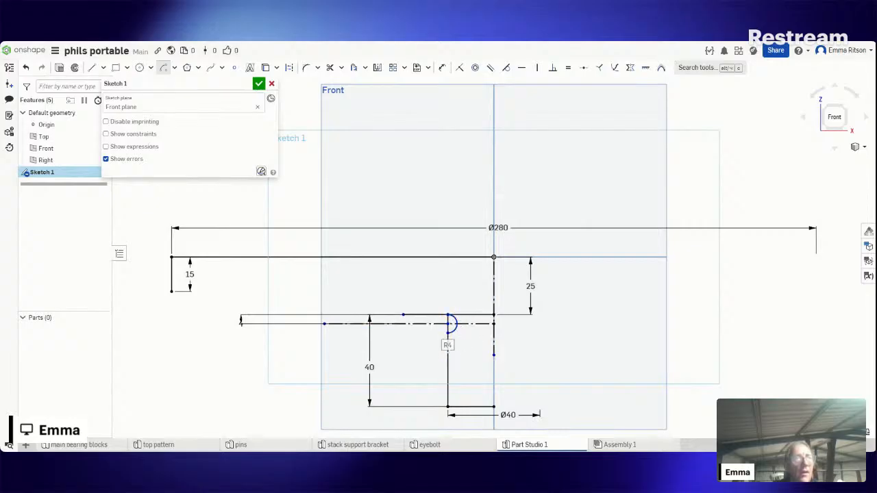
key(Escape)
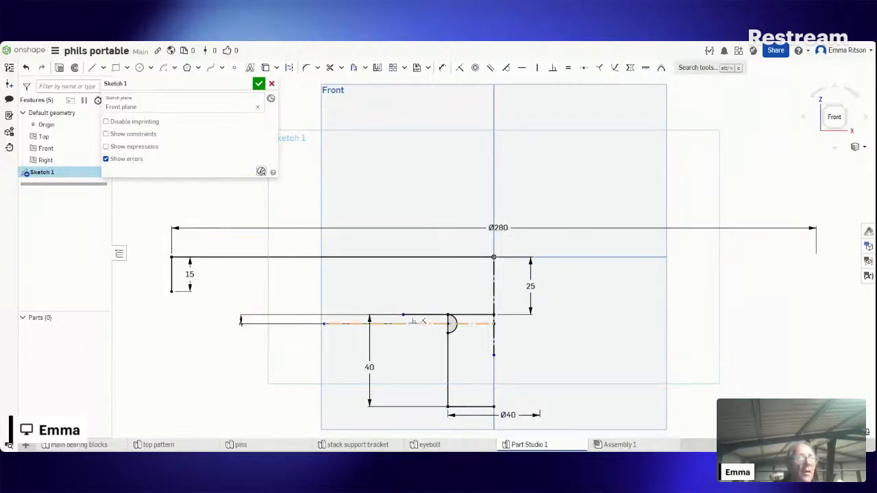
Set the spacing between the horizontal construction line and the line above it to 8 mm.
double_click(238, 320)
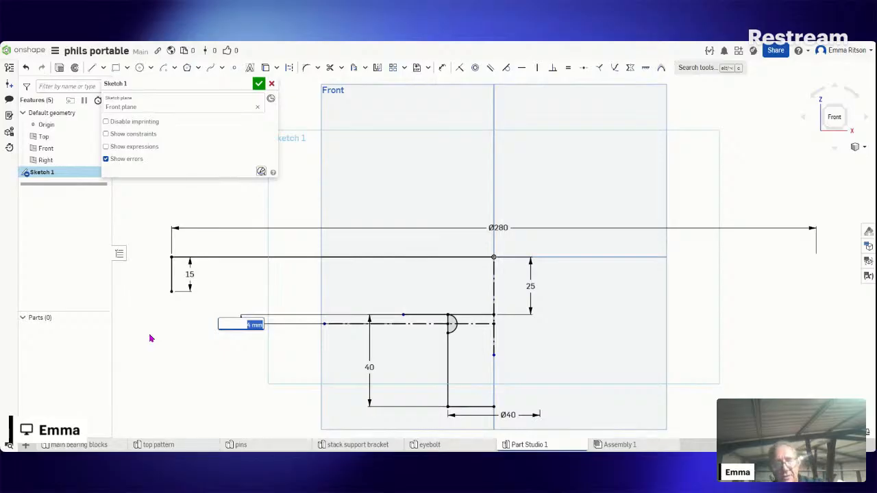
text(8)
key(Return)
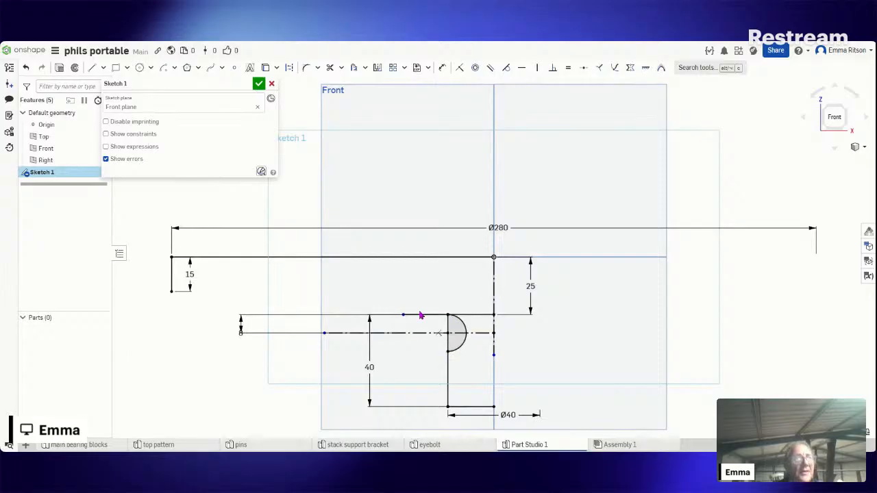
Dimension the second horizontal line's outer endpoint about the vertical centreline as an 80 mm diameter.
click(442, 67)
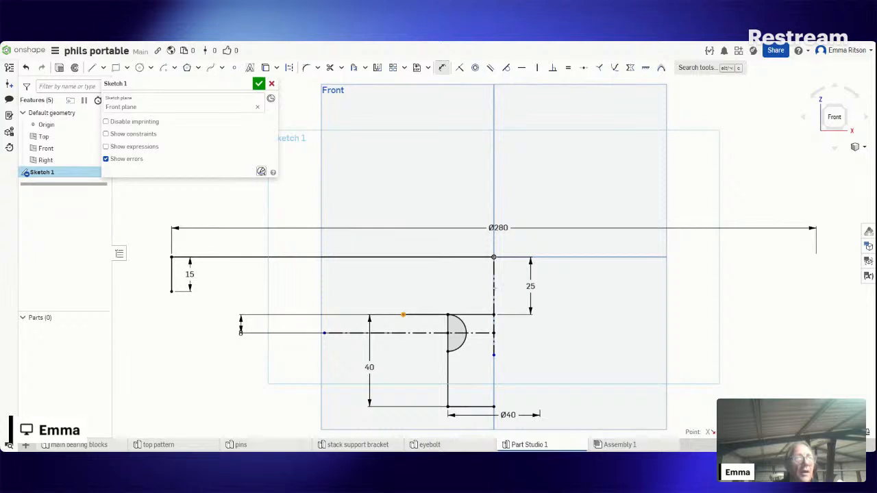
click(494, 302)
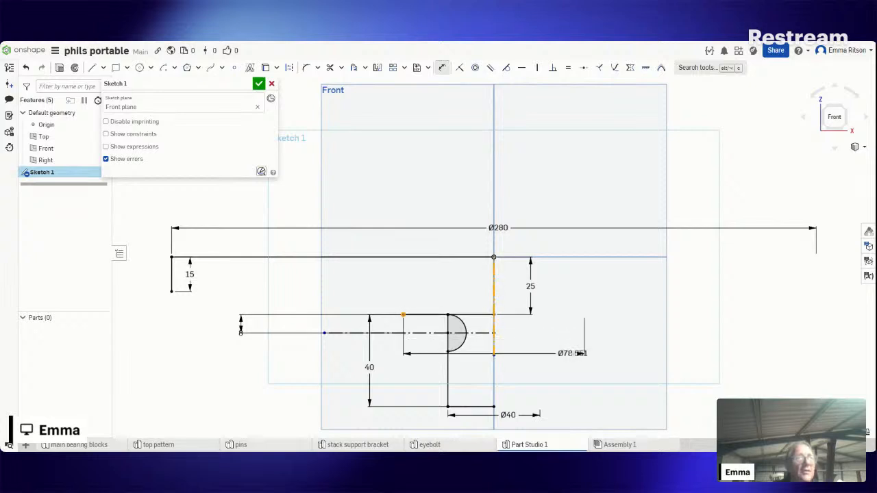
click(576, 354)
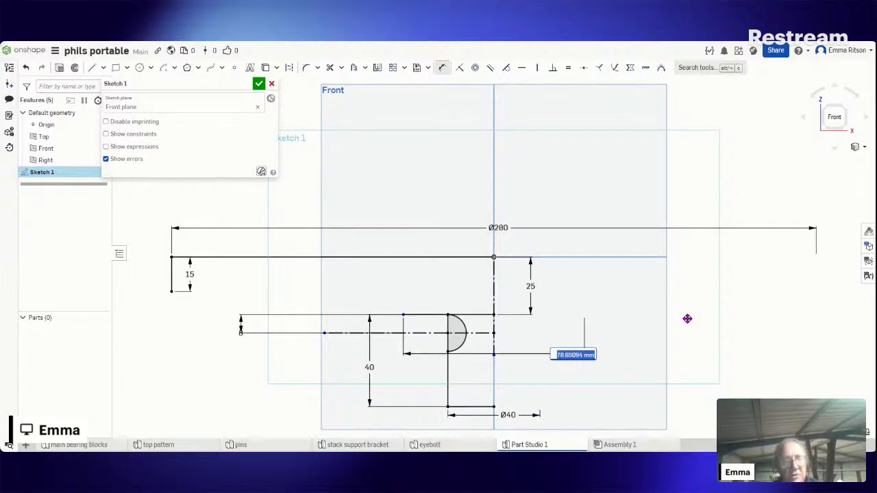
text(4)
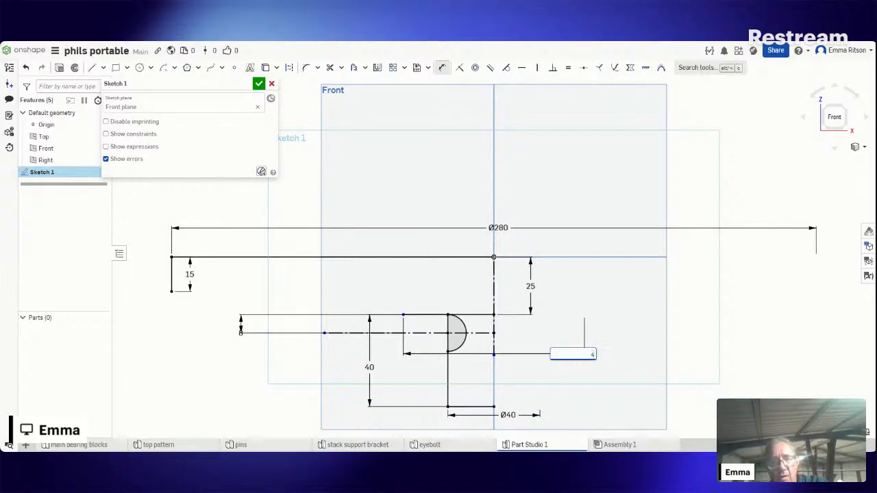
key(BackSpace)
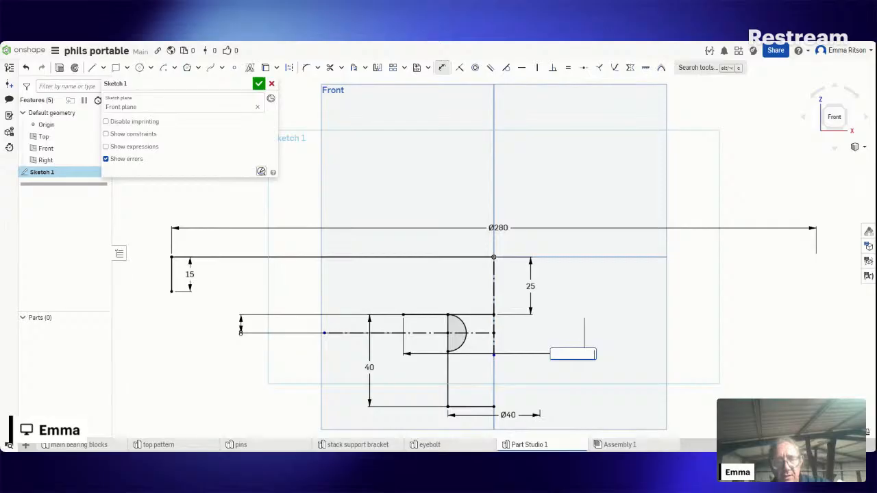
text(80)
key(Return)
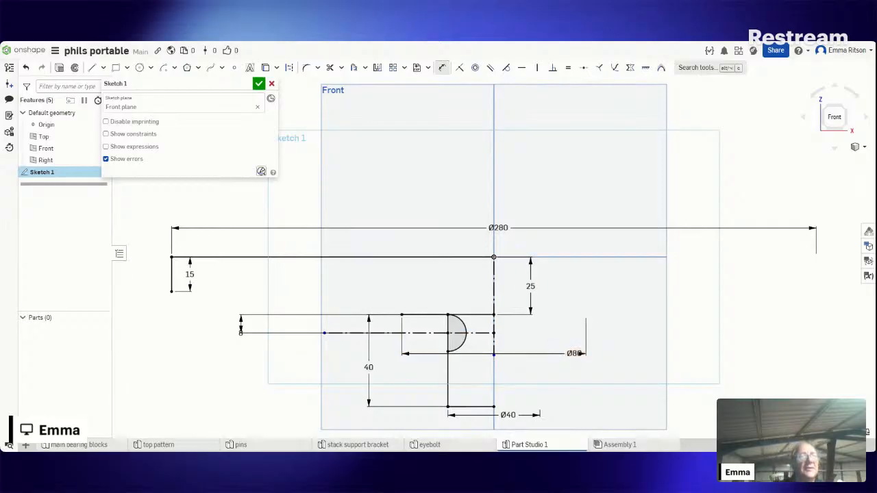
Try to draw a sloping line from the lower end of the 15 mm vertical edge to the semicircle's upper end.
click(89, 68)
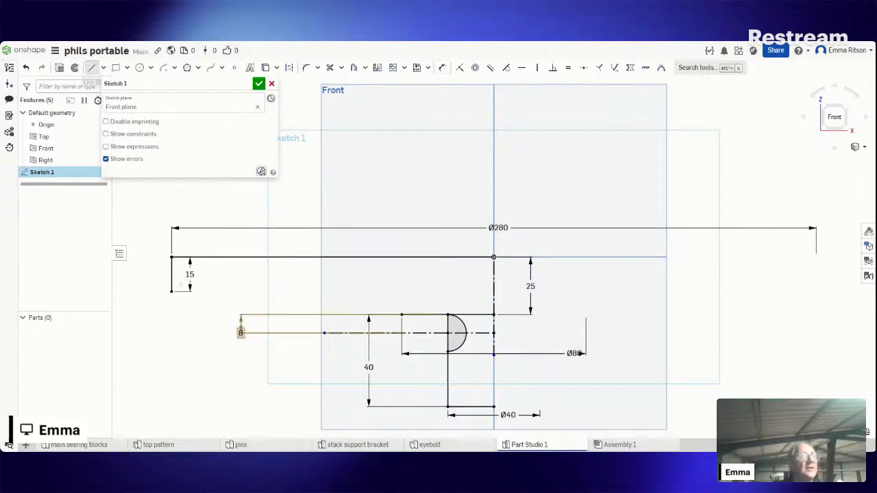
click(171, 291)
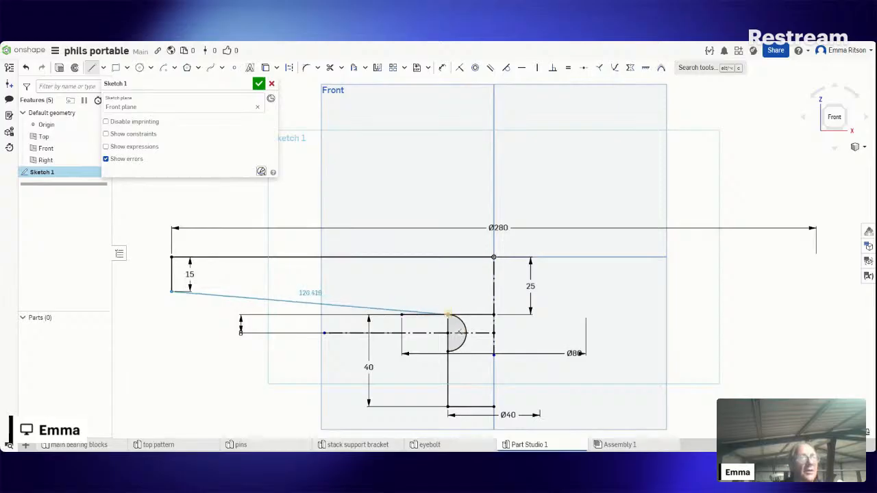
click(447, 315)
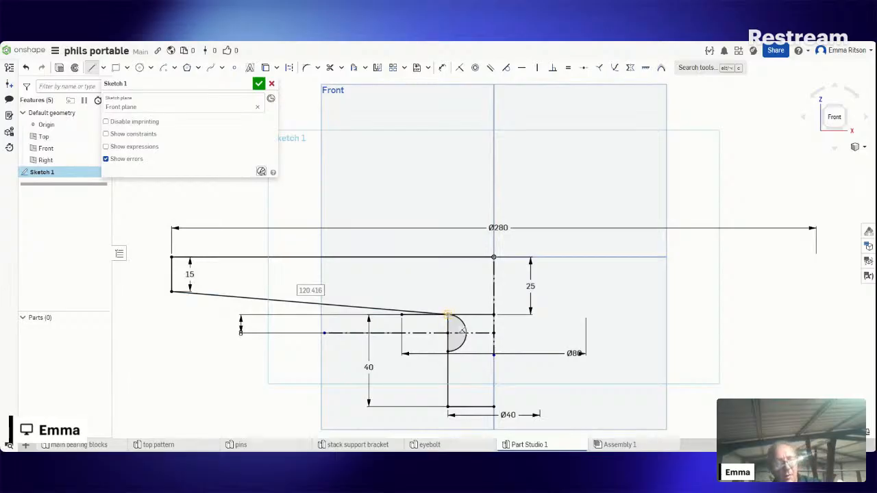
key(Escape)
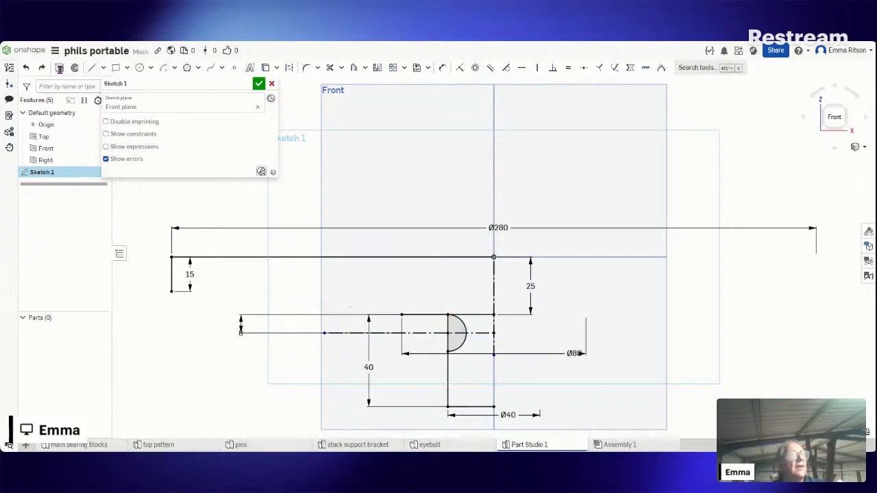
Draw a sloping line from the lower end of the 15 mm vertical edge to the second horizontal line's outer endpoint.
click(92, 67)
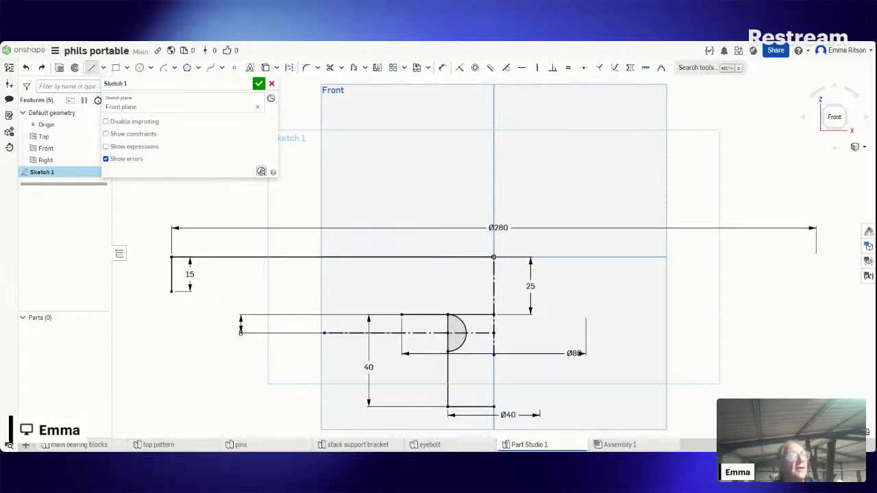
click(171, 292)
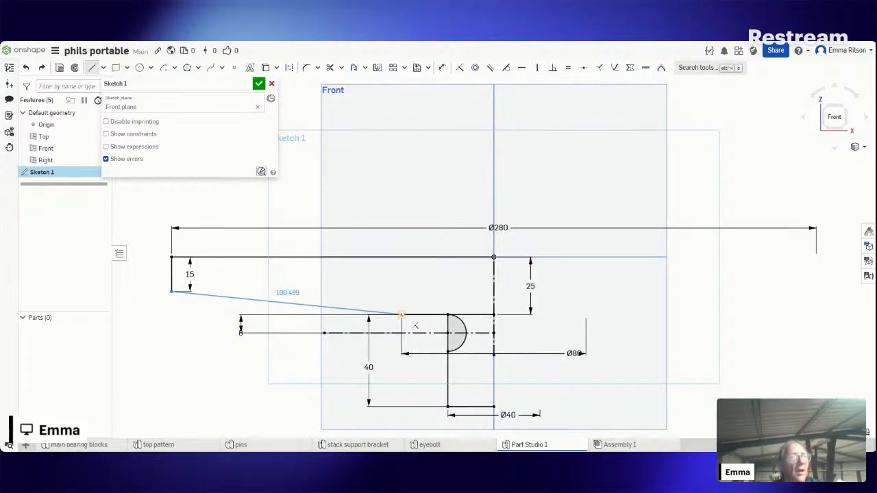
click(401, 315)
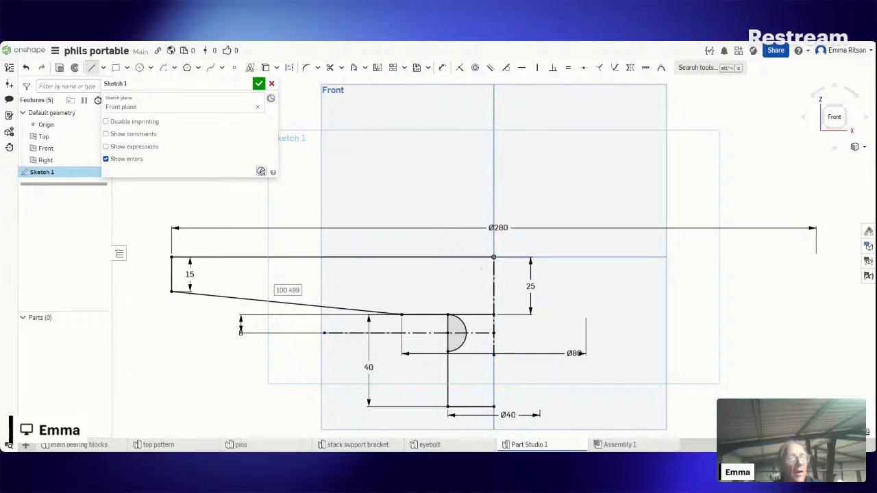
key(Escape)
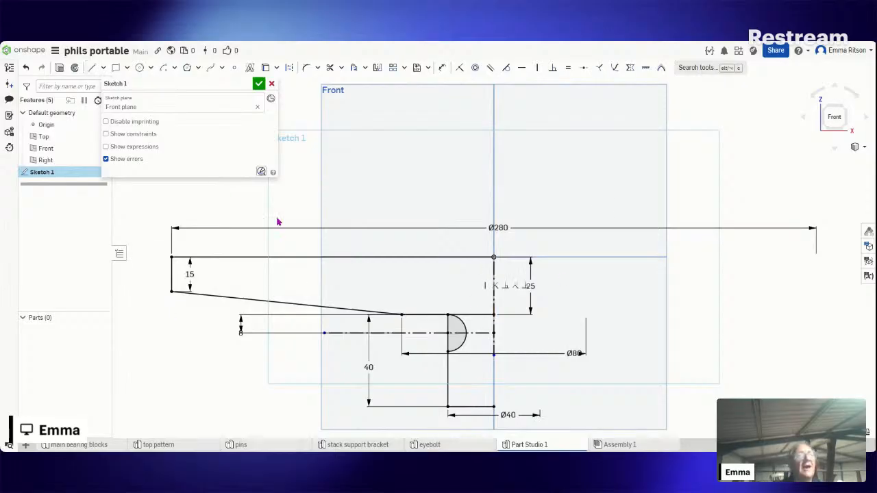
click(441, 68)
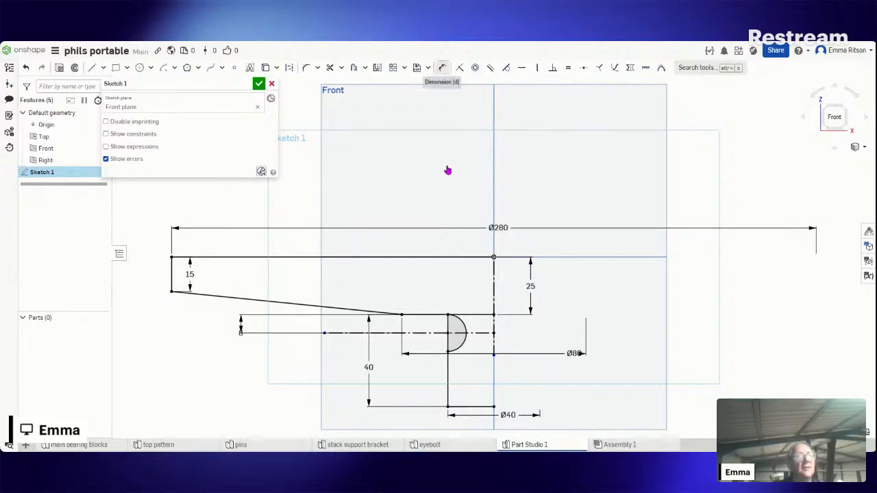
click(472, 315)
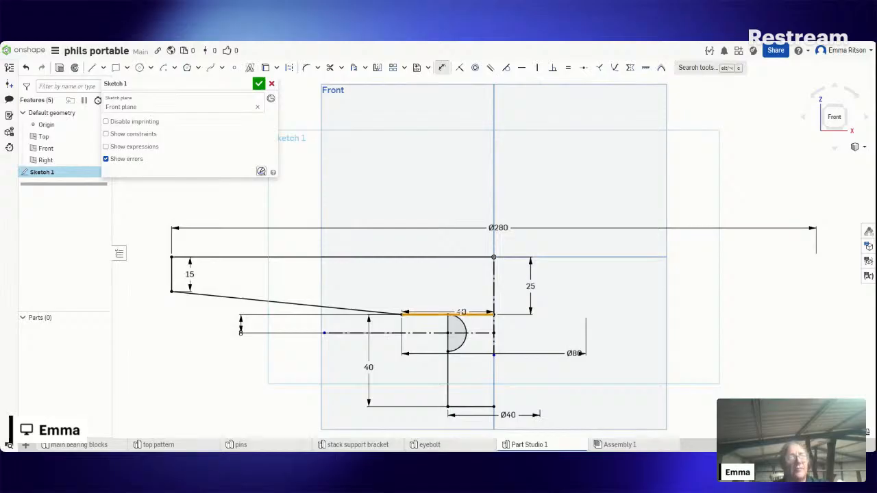
key(Escape)
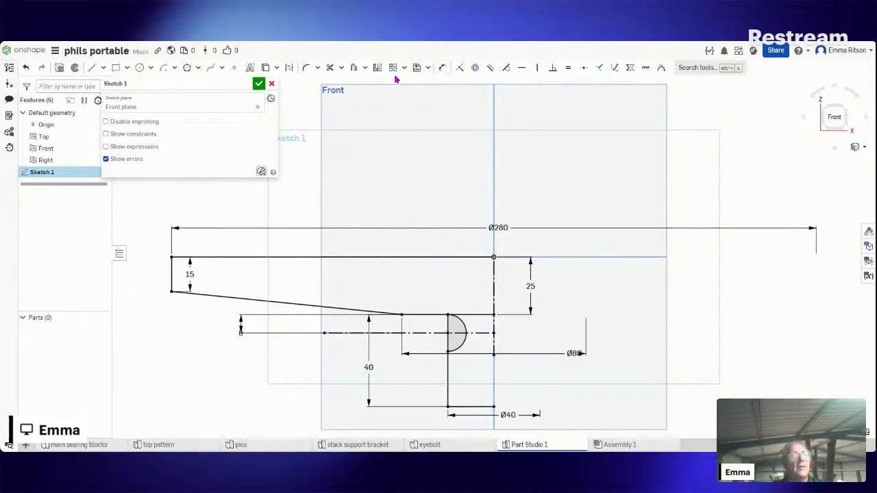
Trim the second horizontal line between the semicircle and the vertical centreline, and trim the straight segment across the semicircle's opening.
click(334, 72)
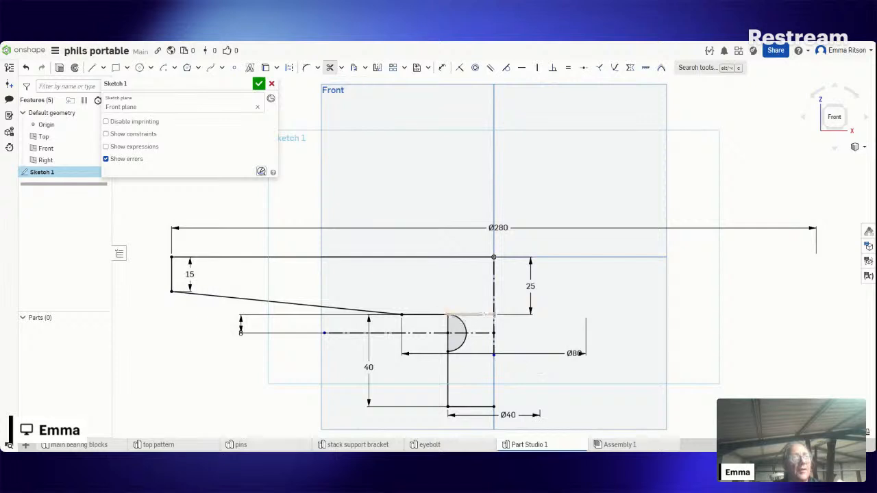
click(473, 315)
click(447, 341)
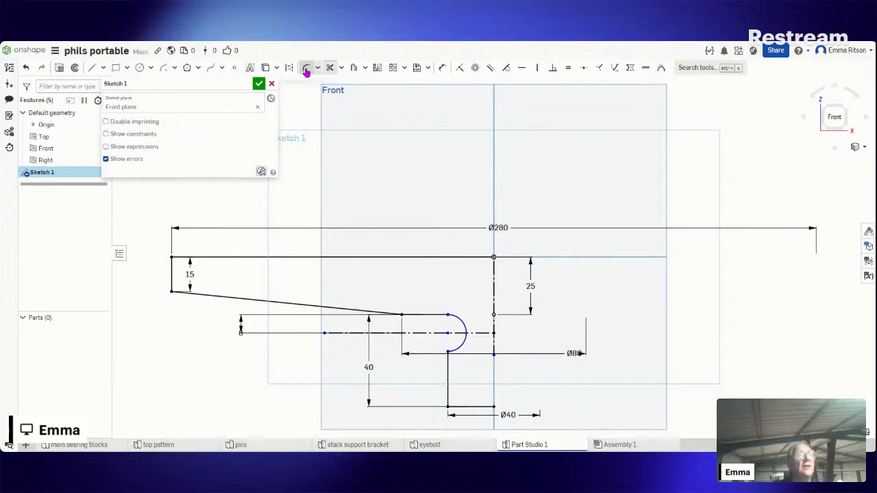
Reopen the profile sketch, mirror all six solid lines and the semicircle about the vertical centreline, and finish the sketch.
click(377, 68)
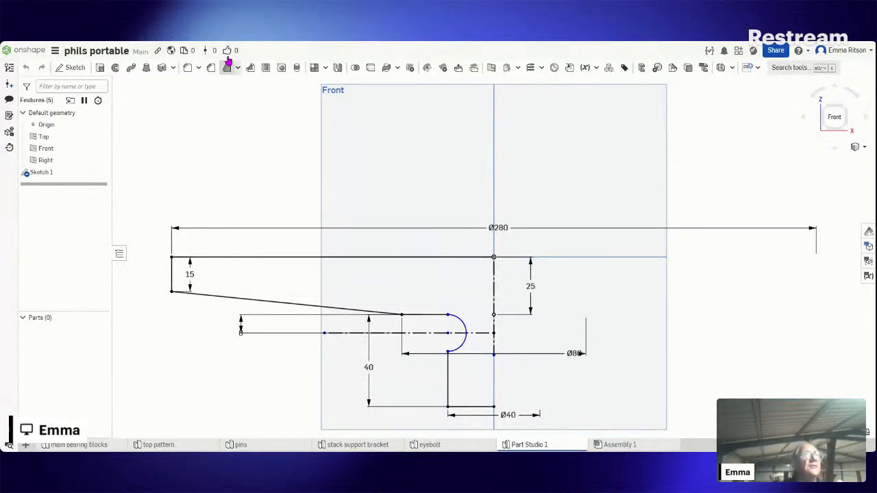
right_click(51, 172)
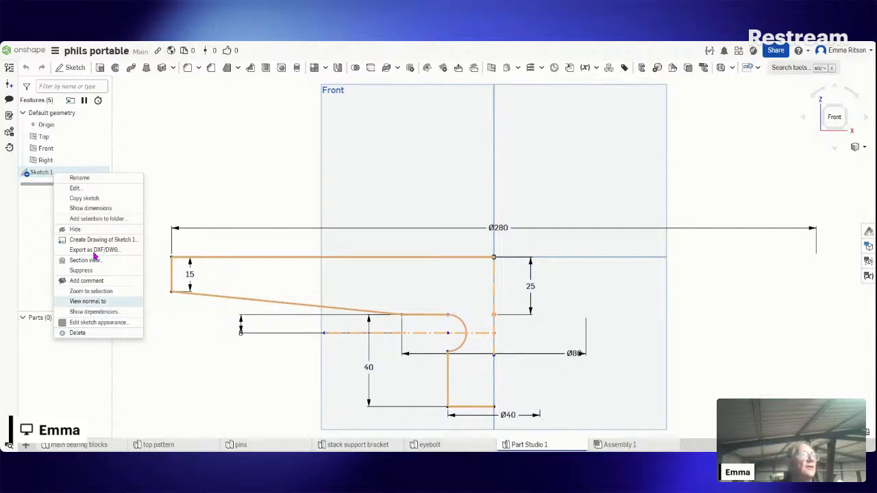
click(98, 189)
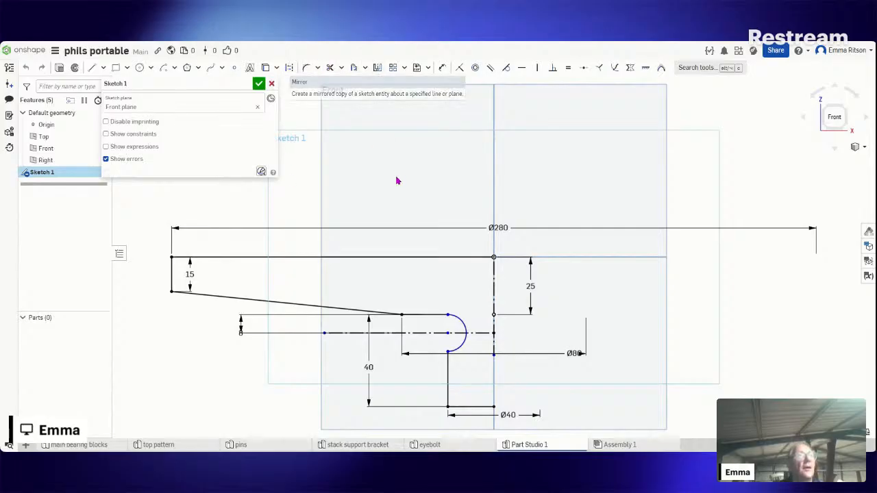
click(377, 69)
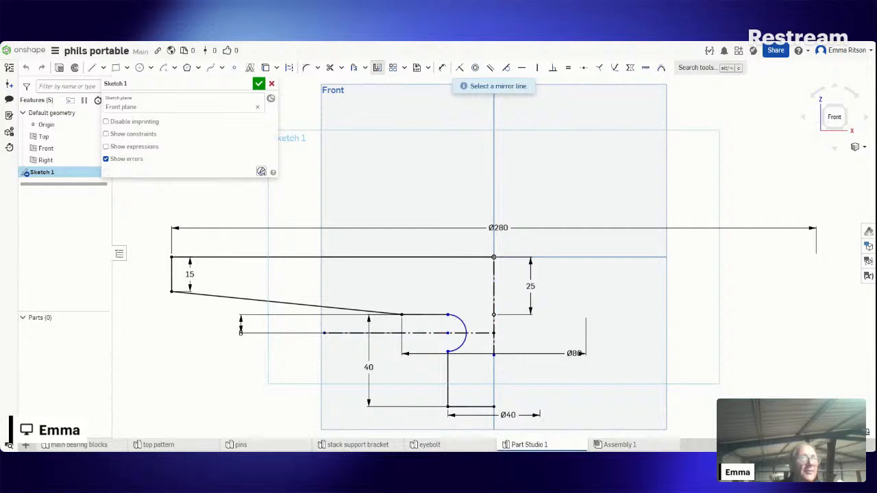
click(493, 302)
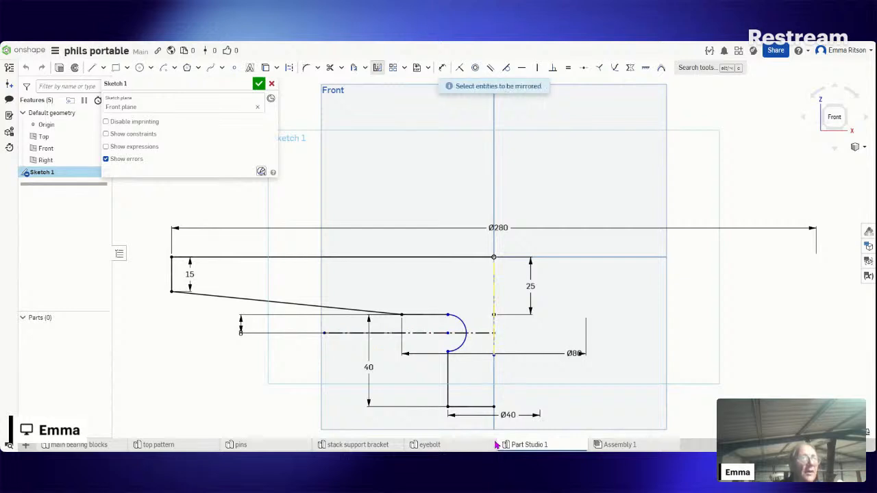
click(471, 407)
click(448, 377)
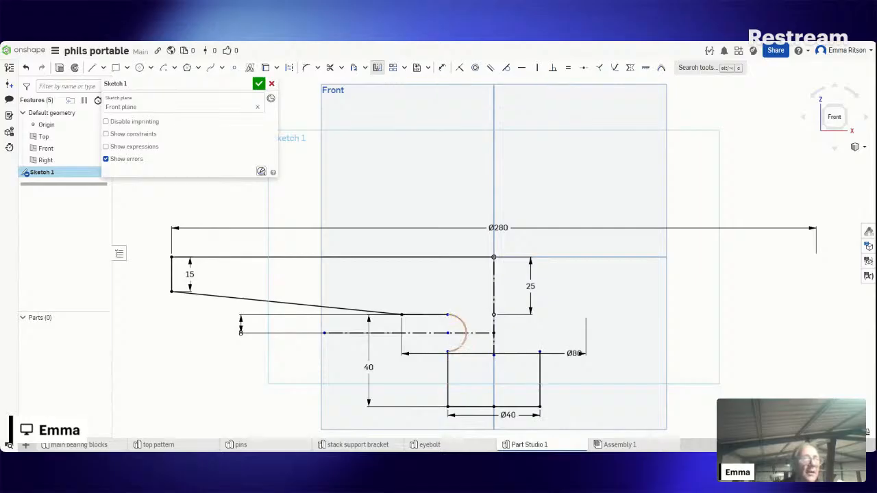
click(463, 344)
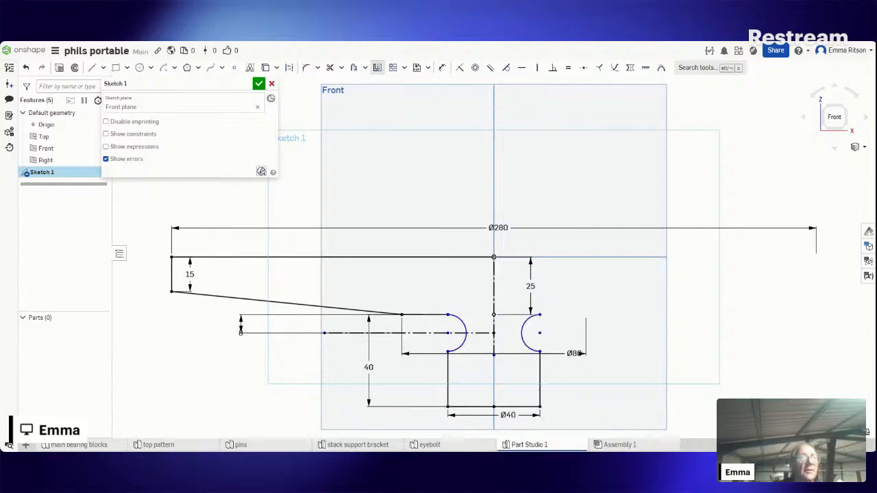
click(424, 314)
click(365, 311)
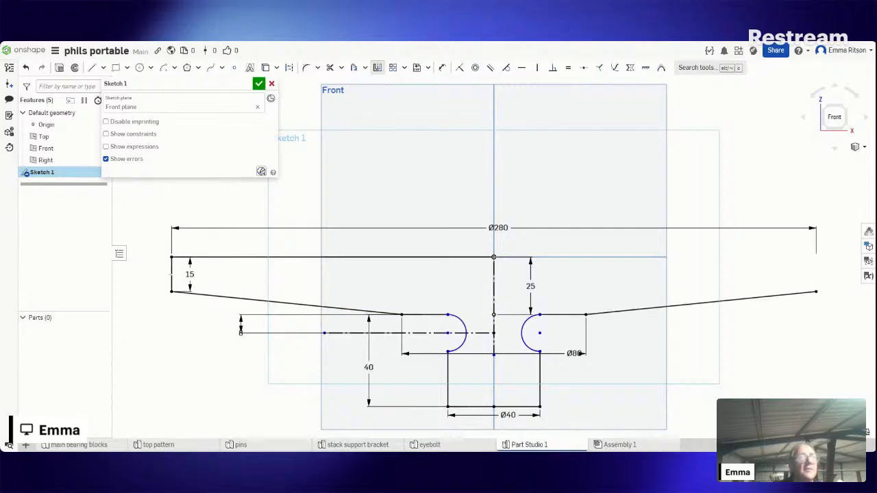
click(172, 277)
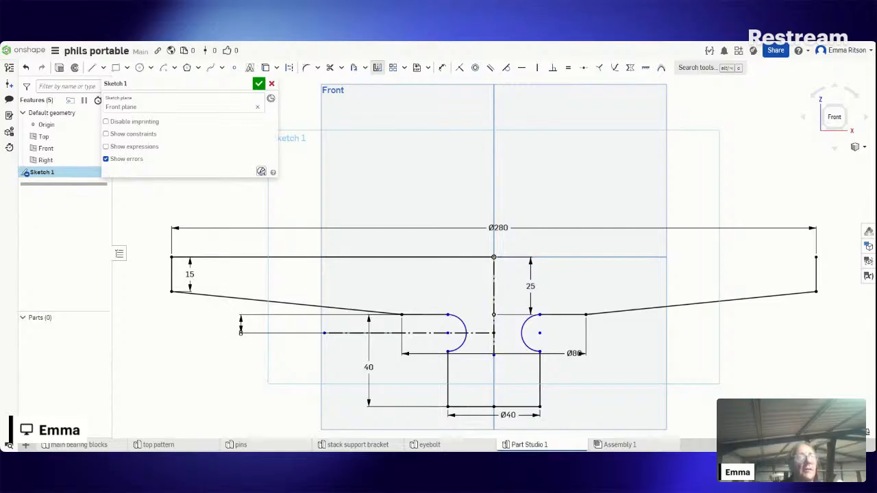
click(309, 257)
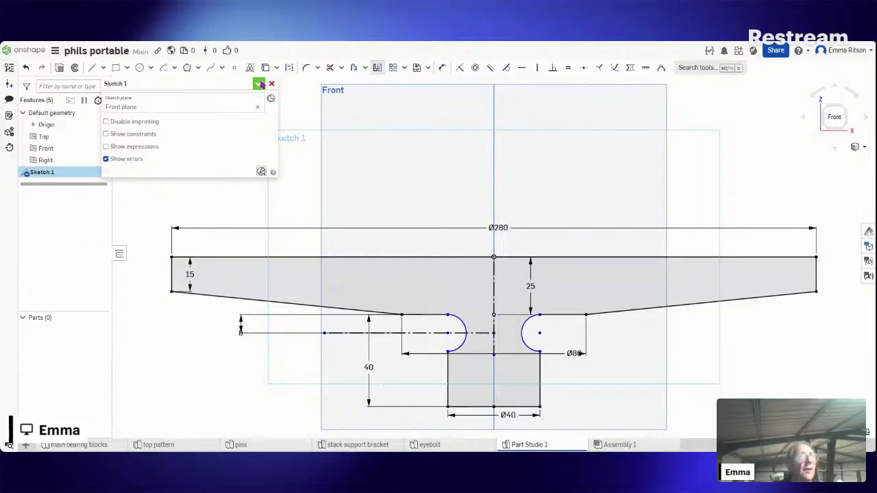
key(Return)
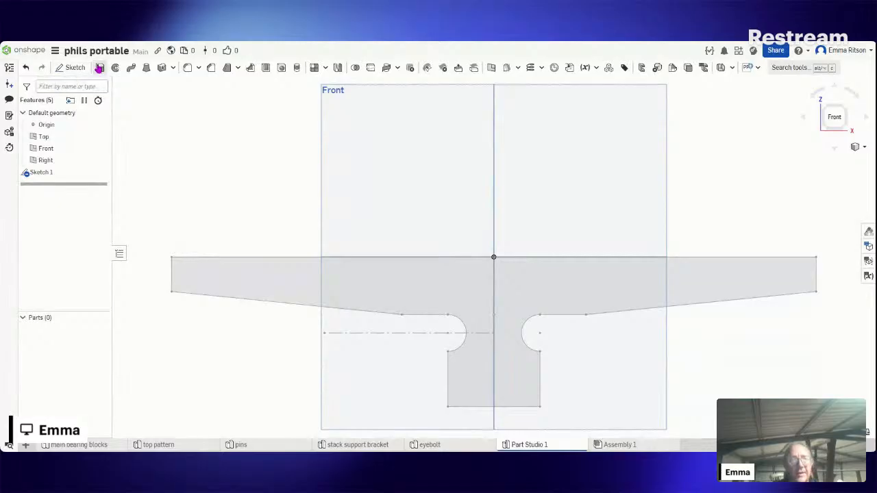
Extrude the closed profile sketch as a new solid to a blind depth of 40 mm.
click(99, 68)
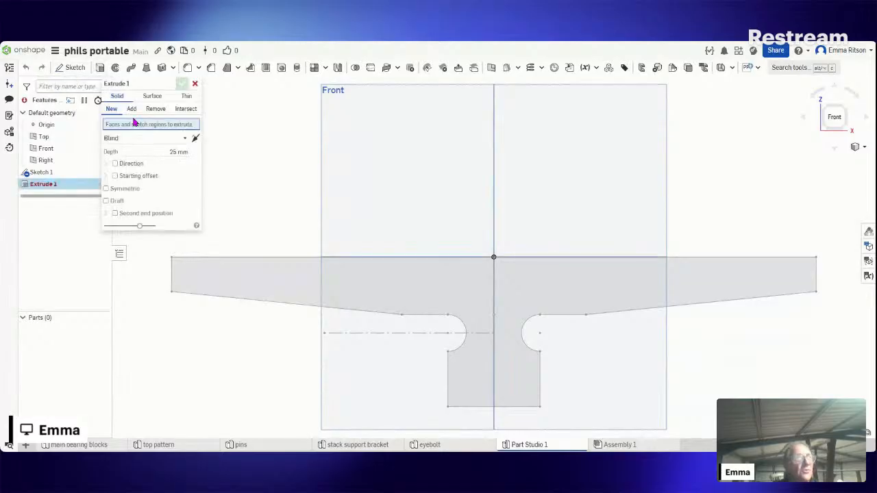
click(58, 174)
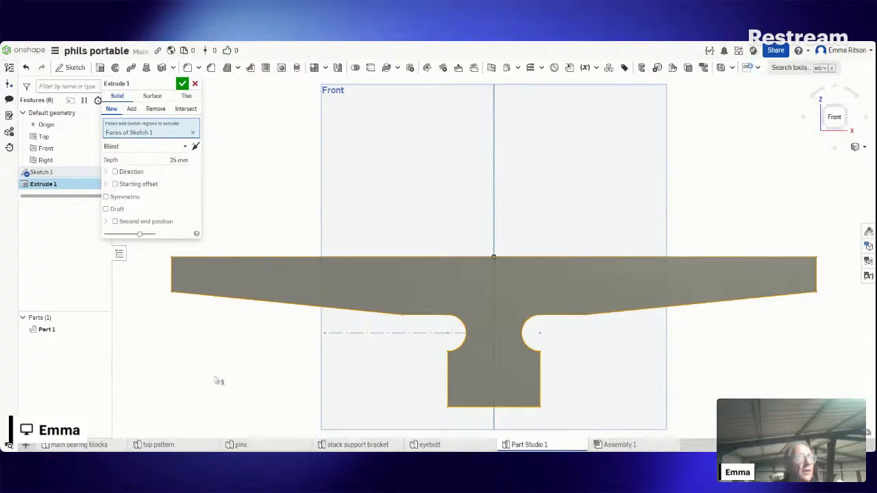
key(p)
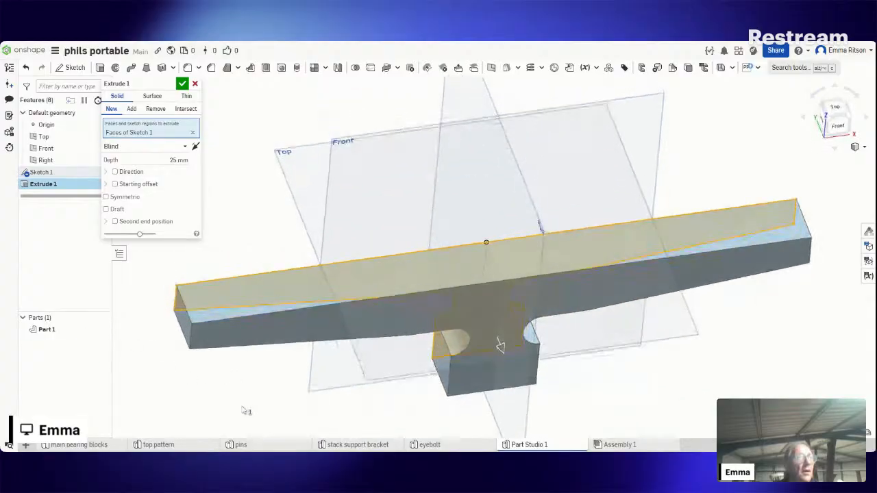
right_drag(243, 409, 218, 383)
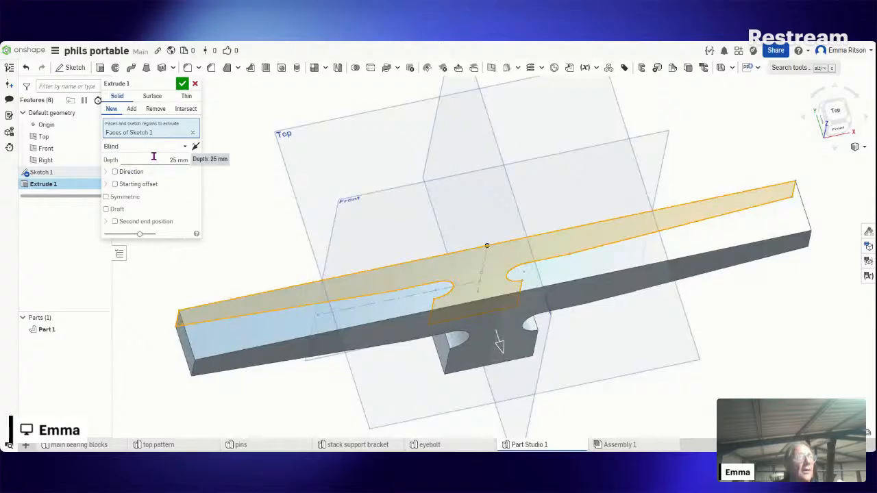
click(154, 158)
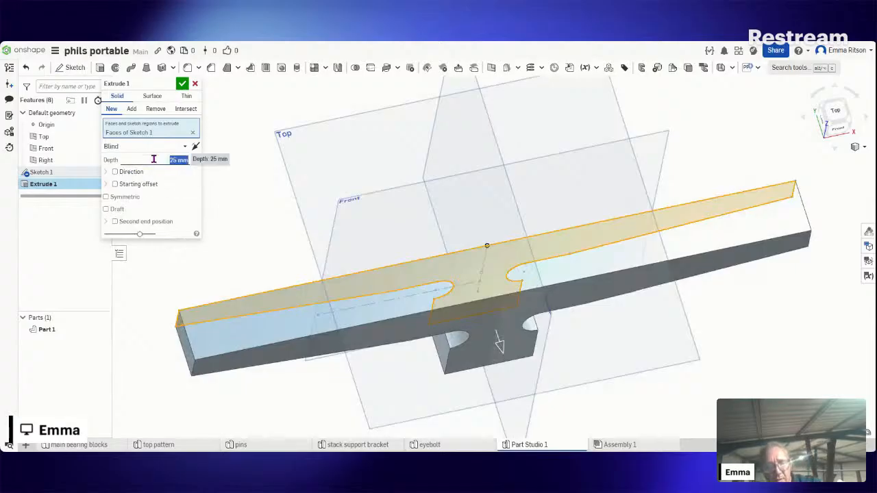
text(40)
key(Return)
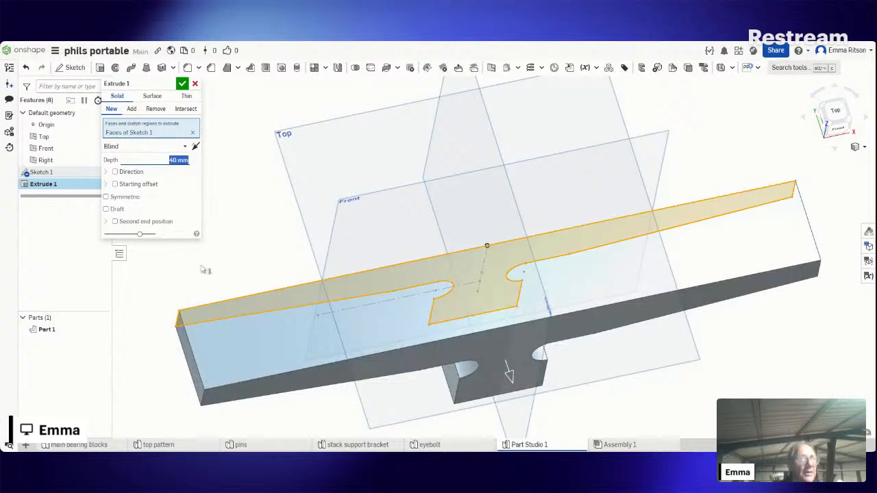
click(182, 84)
right_drag(254, 199, 356, 168)
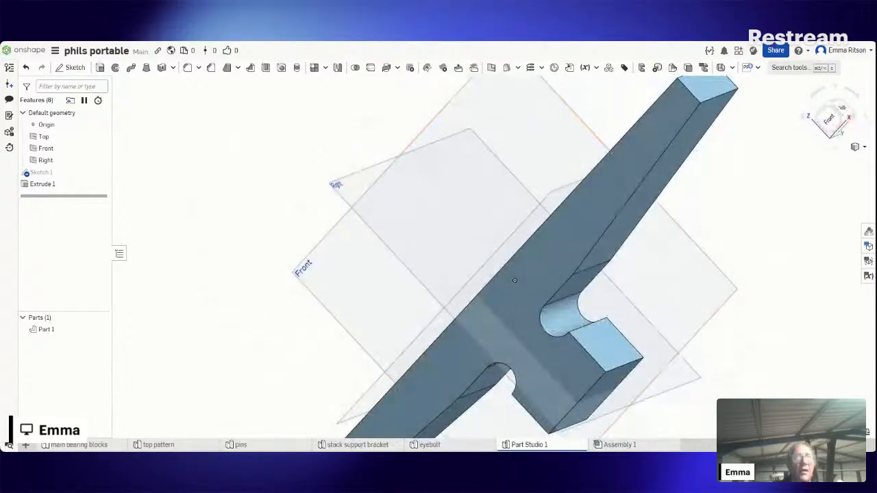
click(838, 103)
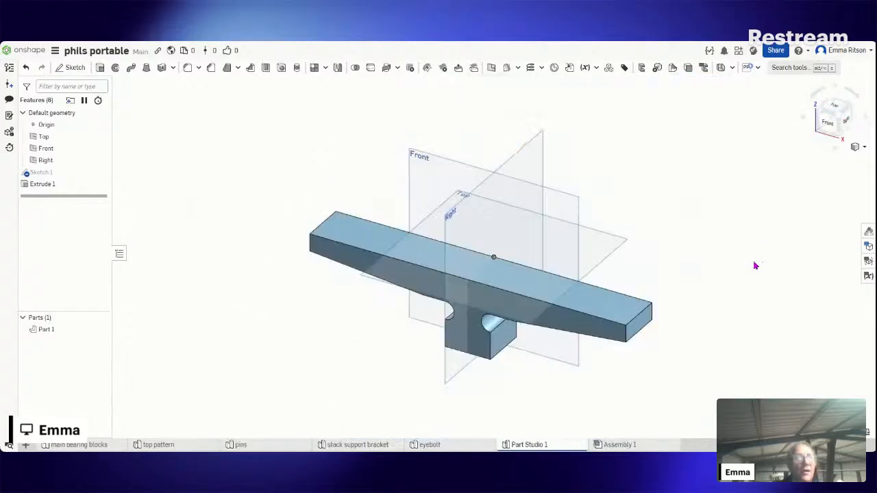